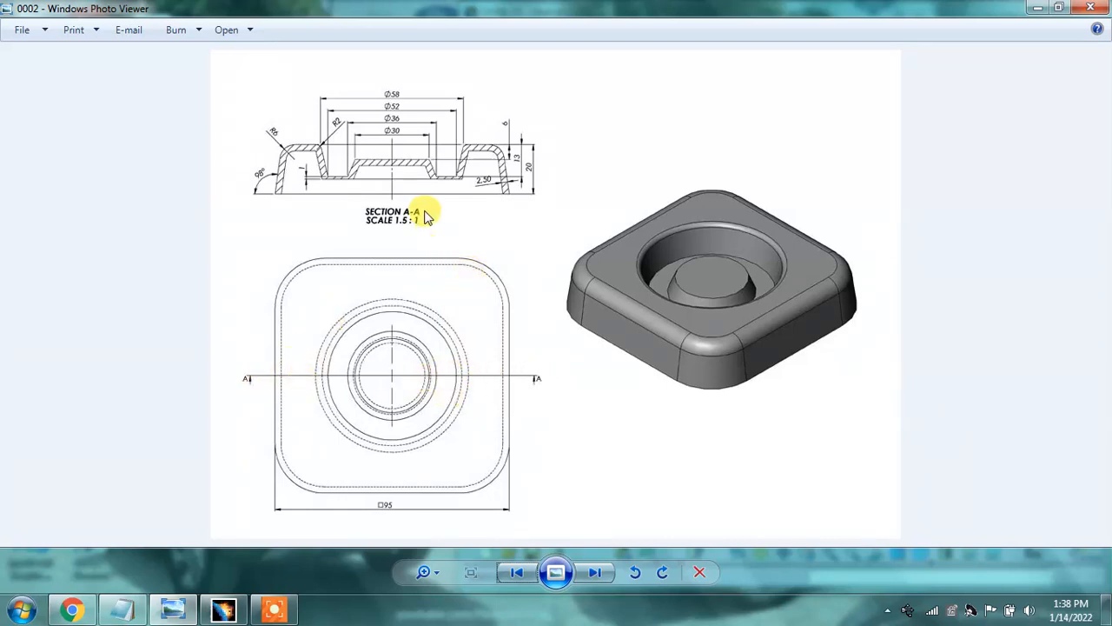
Switch from the full-screen reference drawing to CATIA beside it and close the rect circ part without saving.
scroll(378, 126, "up", 2)
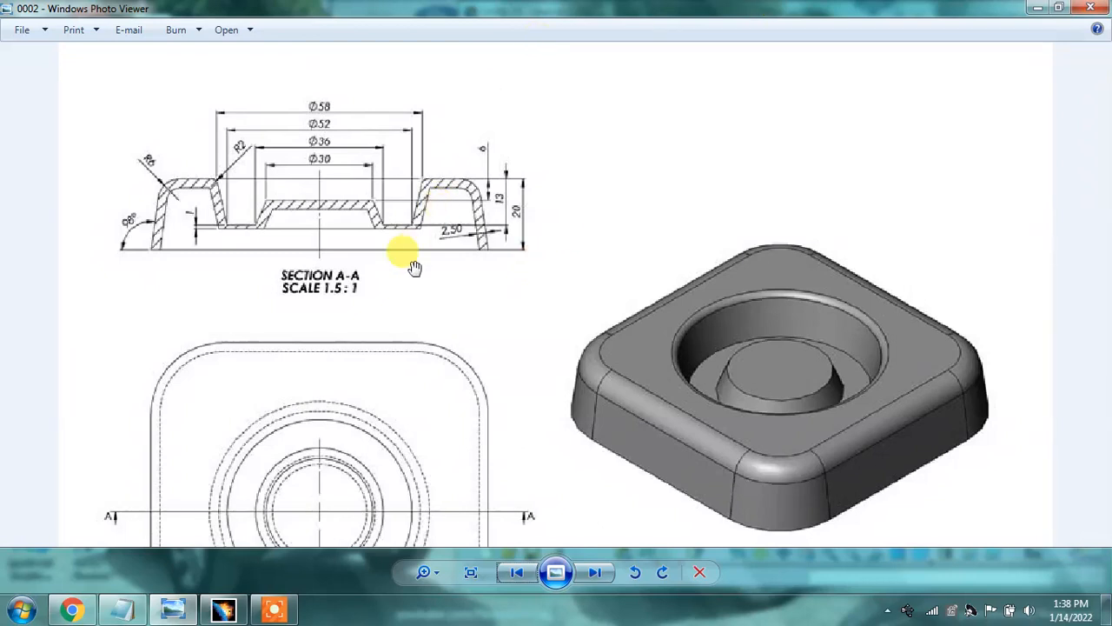
left_click_drag(163, 239, 163, 220)
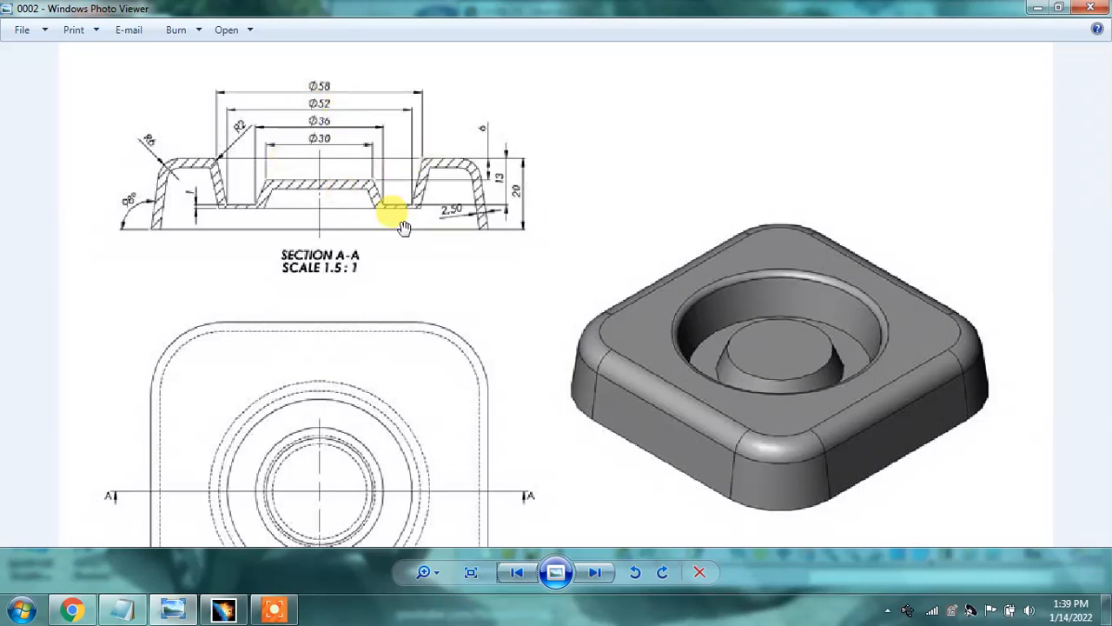
left_click(1058, 12)
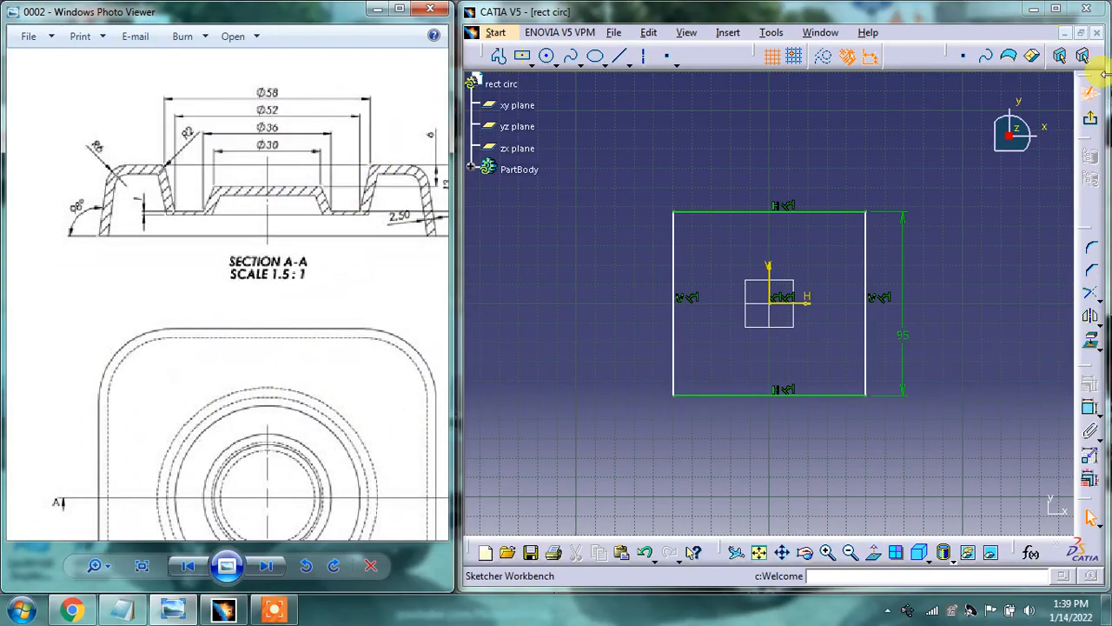
left_click(1099, 32)
left_click(824, 338)
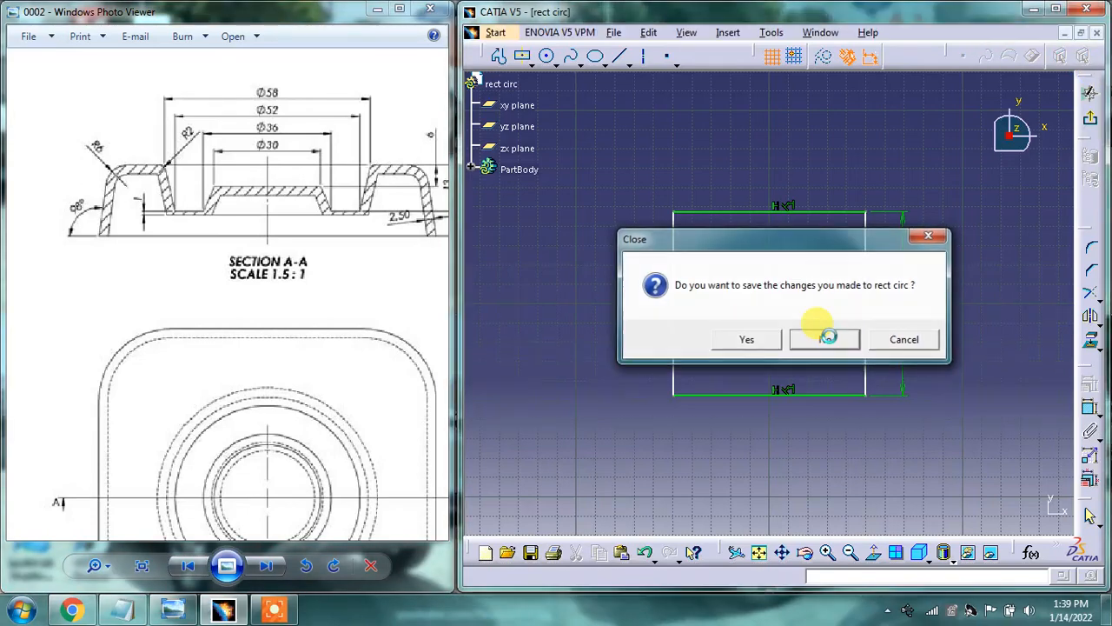
Create a new Part Design part named "rect part" with hybrid design enabled.
left_click(479, 33)
mouse_move(525, 72)
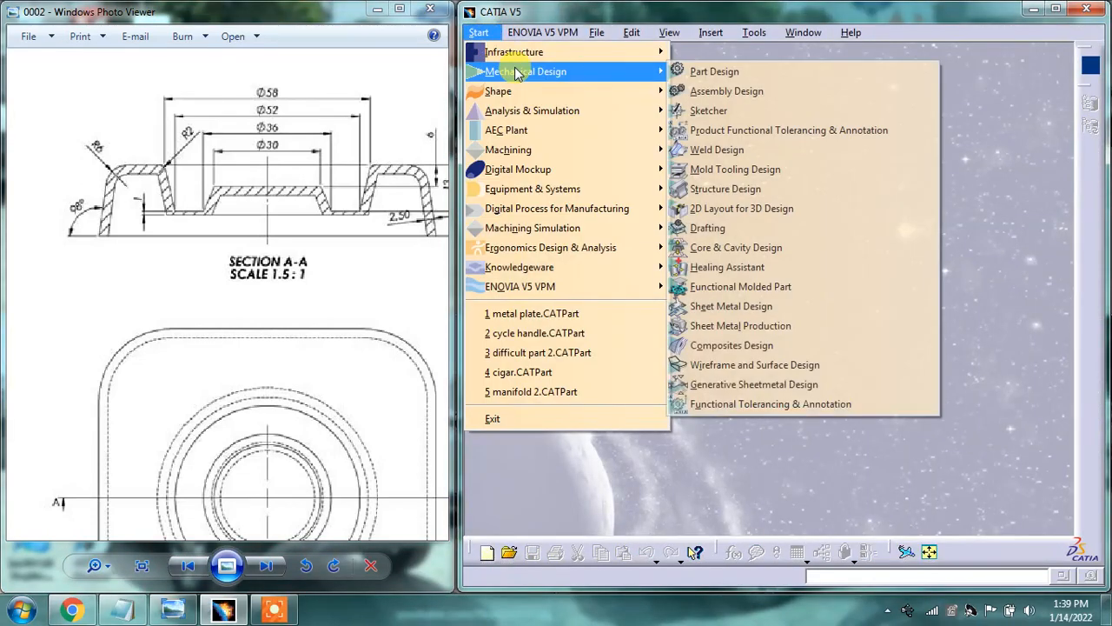
left_click(708, 73)
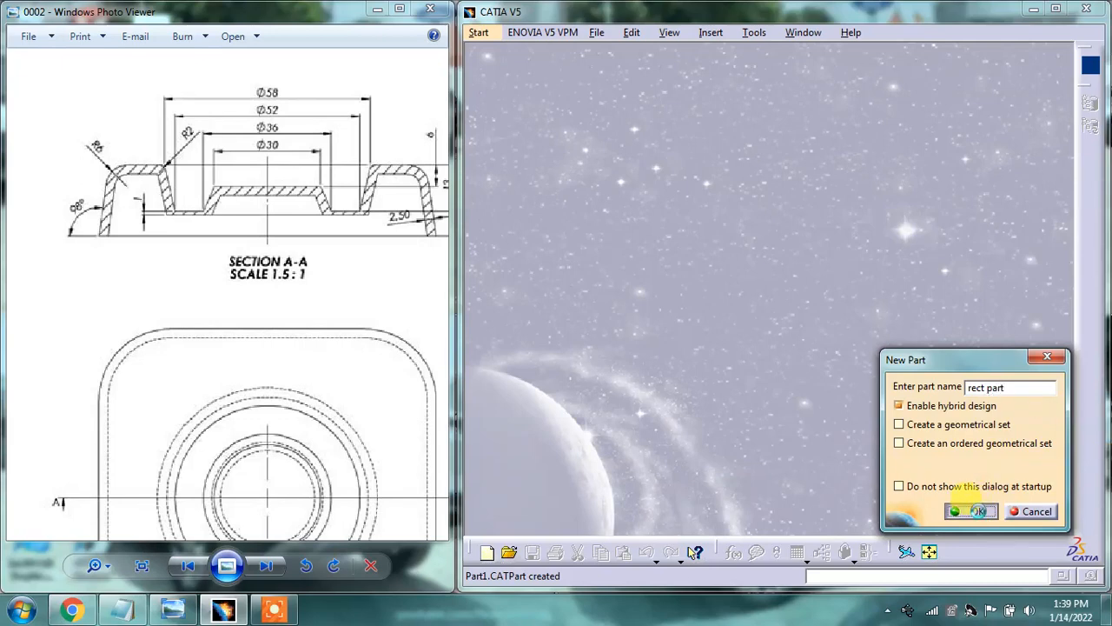
left_click(979, 511)
Open a new sketch on the xy plane.
mouse_move(326, 344)
left_mouse_down()
mouse_move(298, 310)
mouse_move(339, 263)
left_mouse_up()
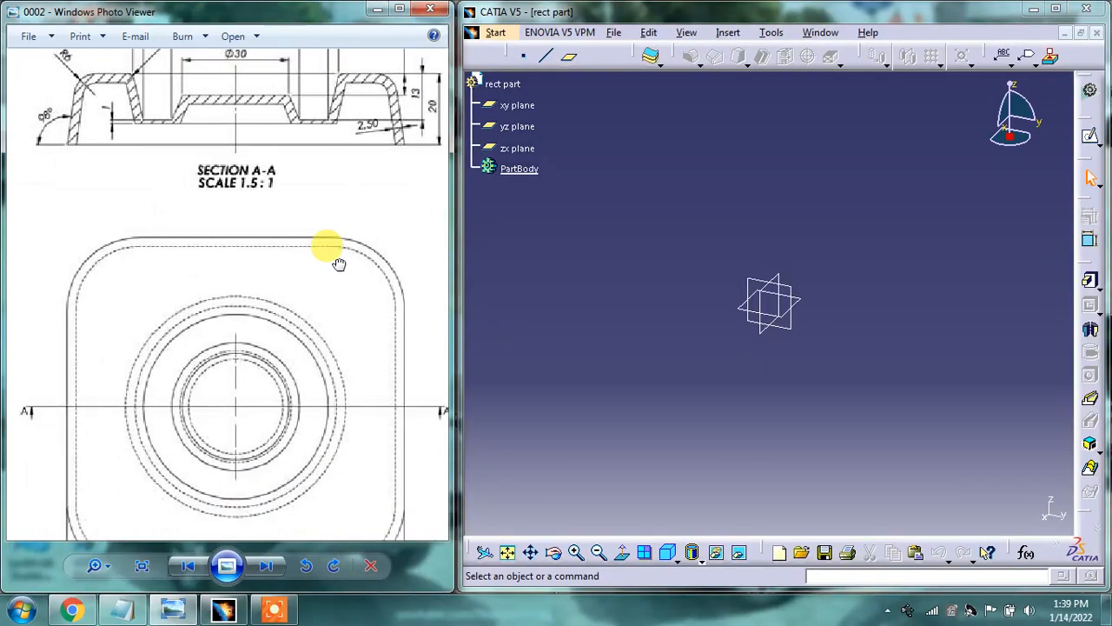
scroll(338, 264, "down", 3)
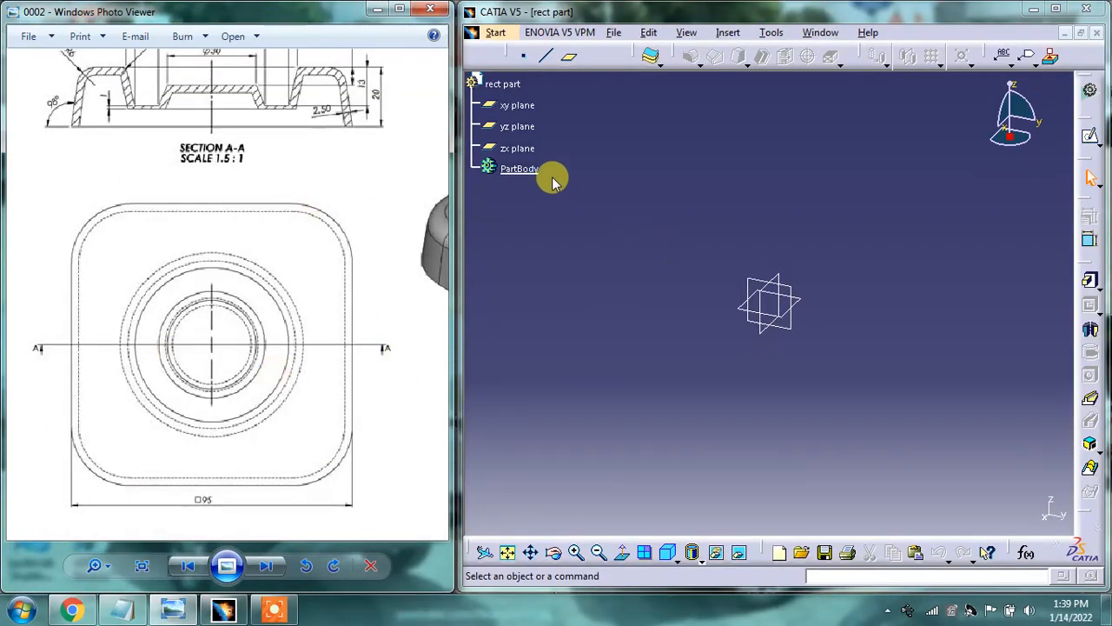
left_click(517, 105)
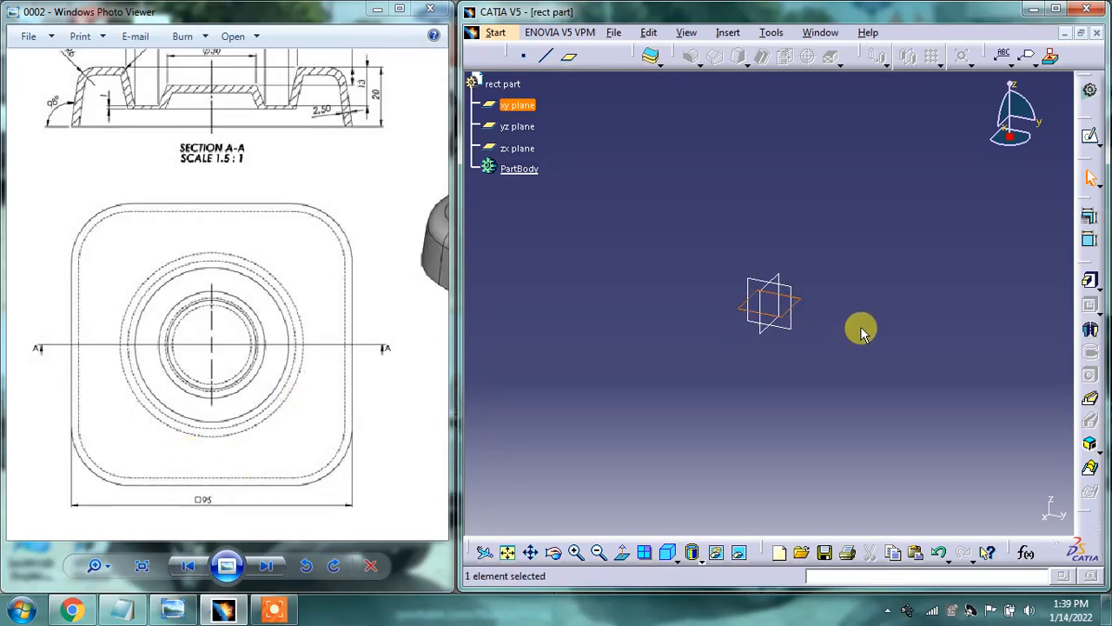
left_click(845, 206)
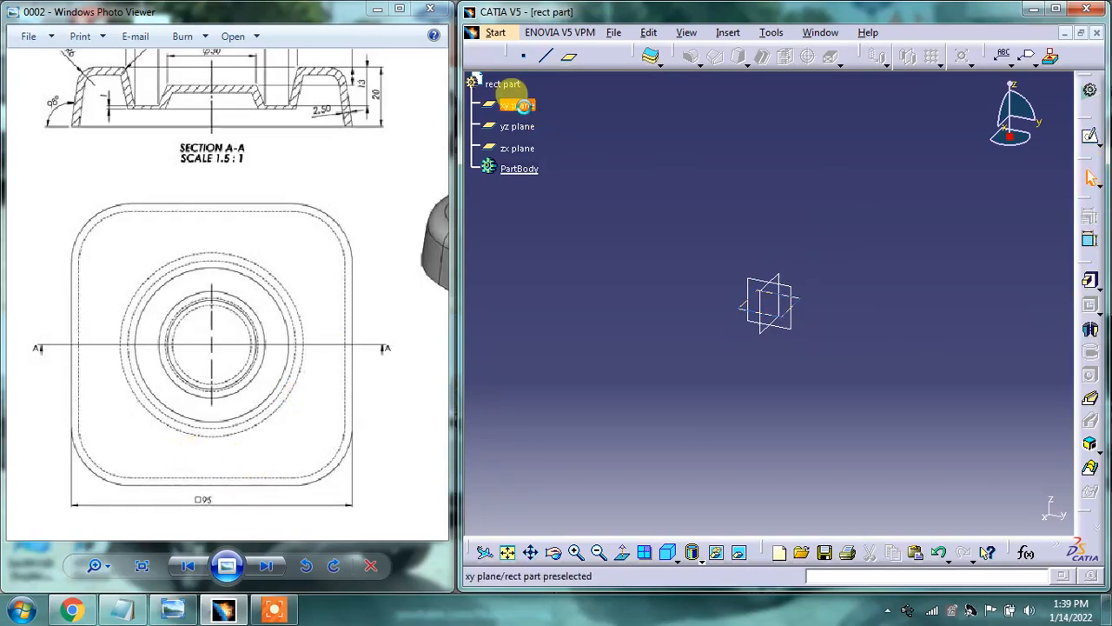
left_click(519, 105)
left_click(1090, 136)
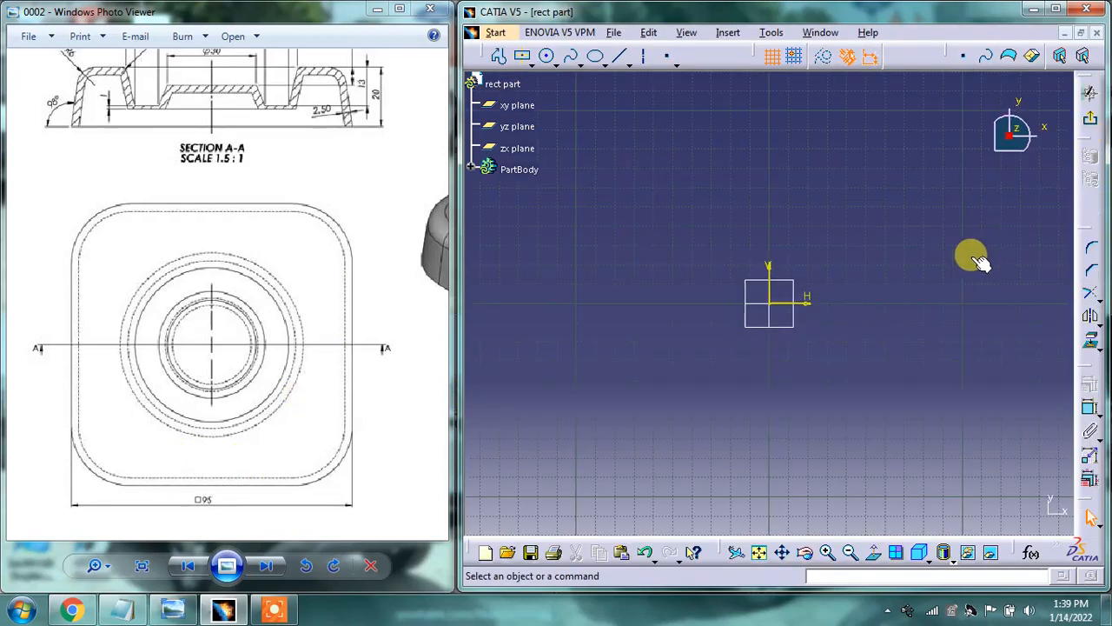
Draw a centered rectangle about 99 mm wide around the sketch origin.
left_click(528, 67)
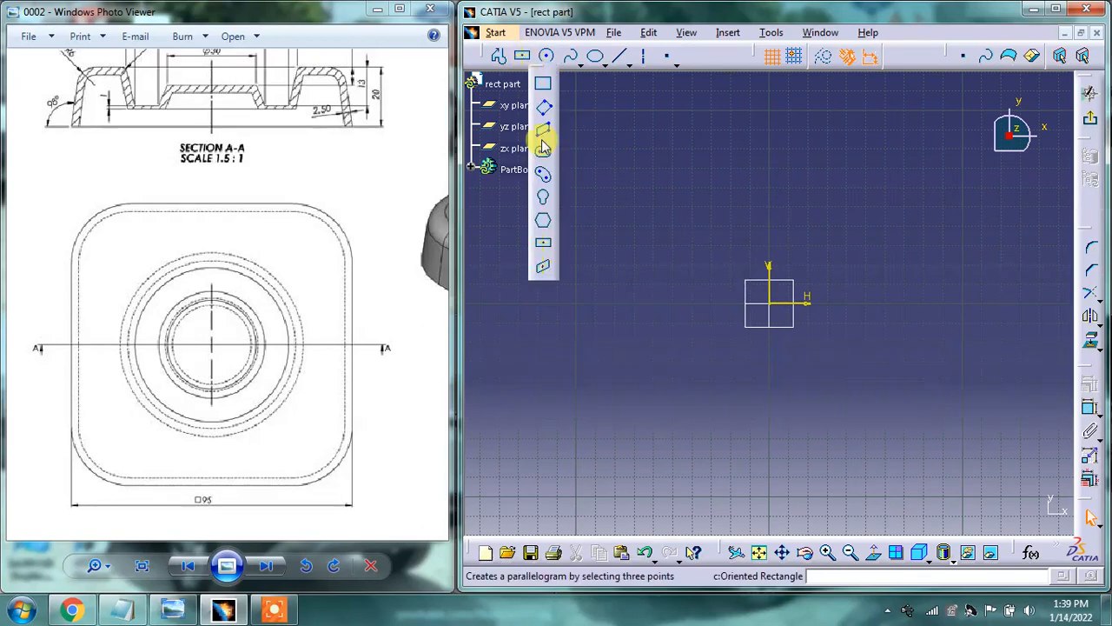
left_click(545, 250)
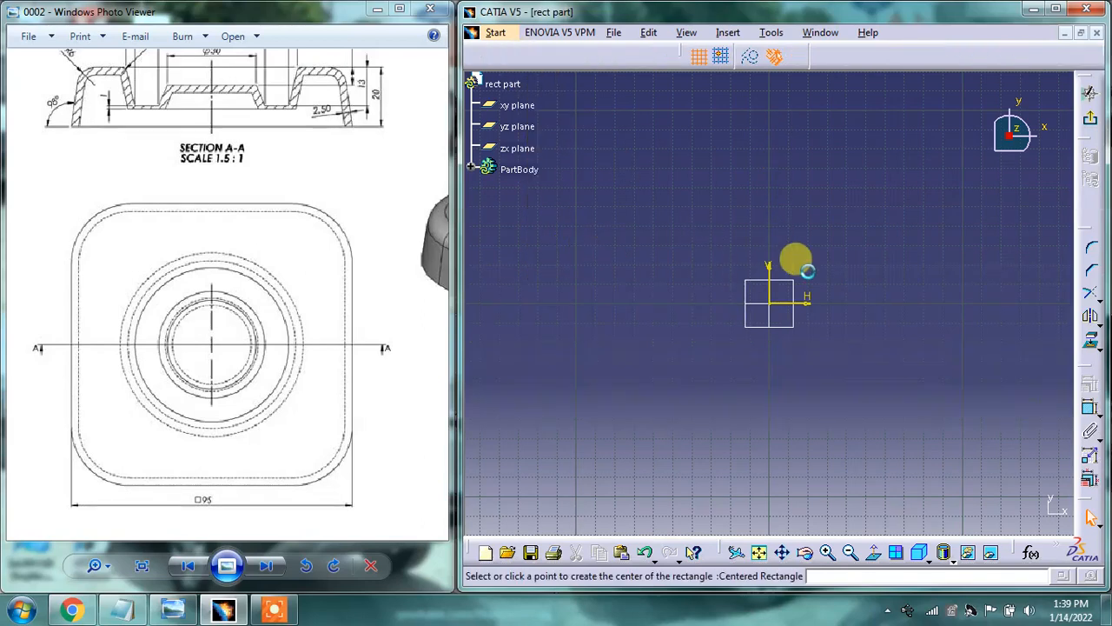
left_click(770, 304)
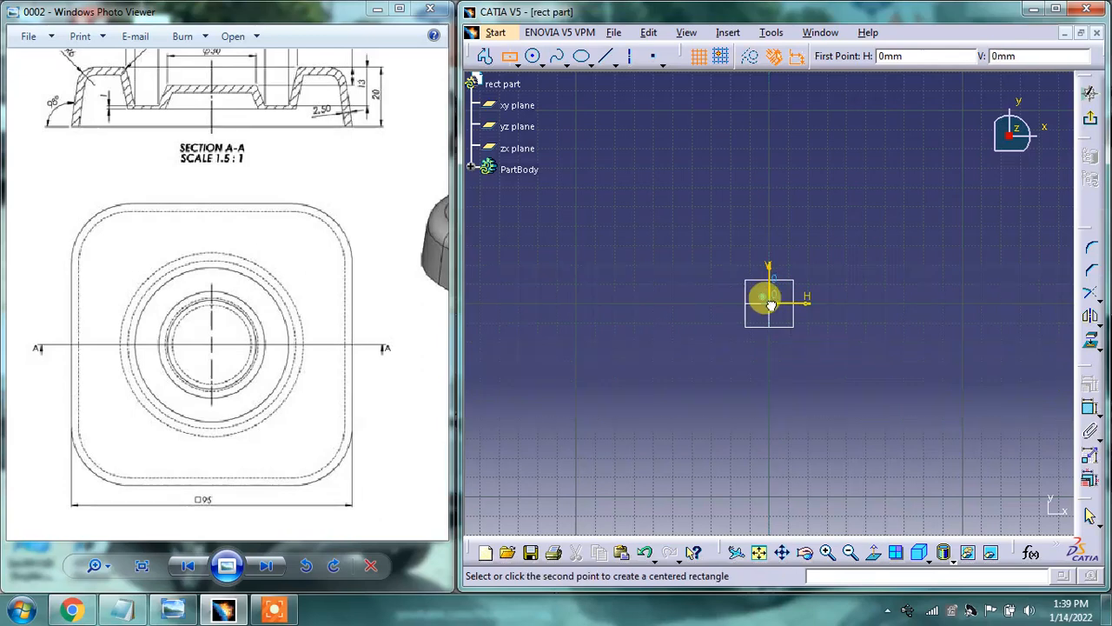
left_click(864, 180)
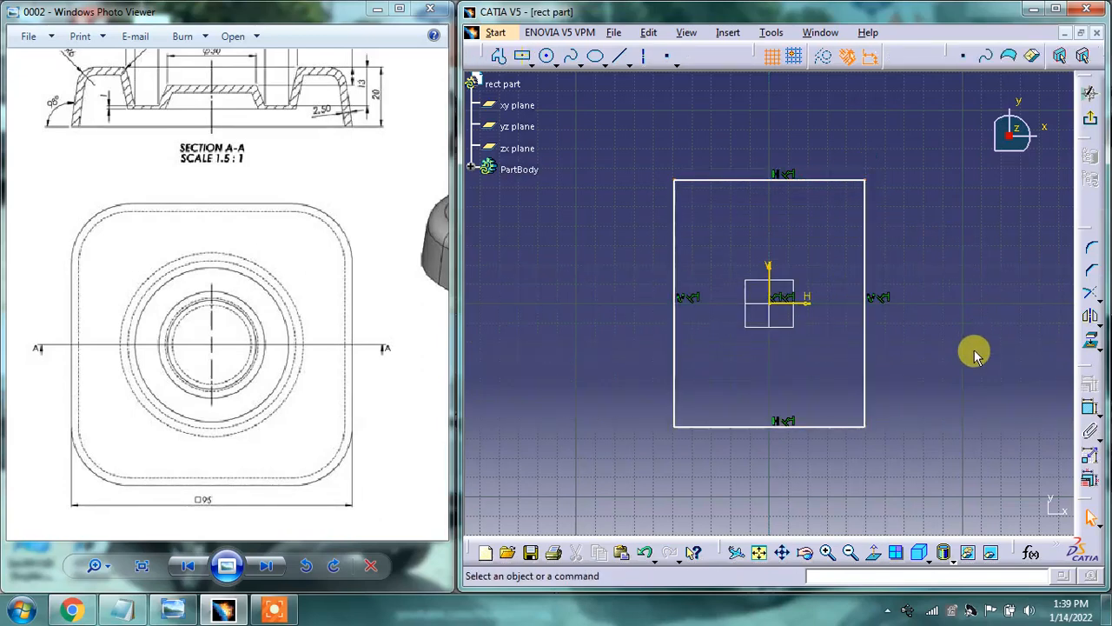
Constrain the rectangle's vertical side to a length of 95 mm.
left_click(1091, 410)
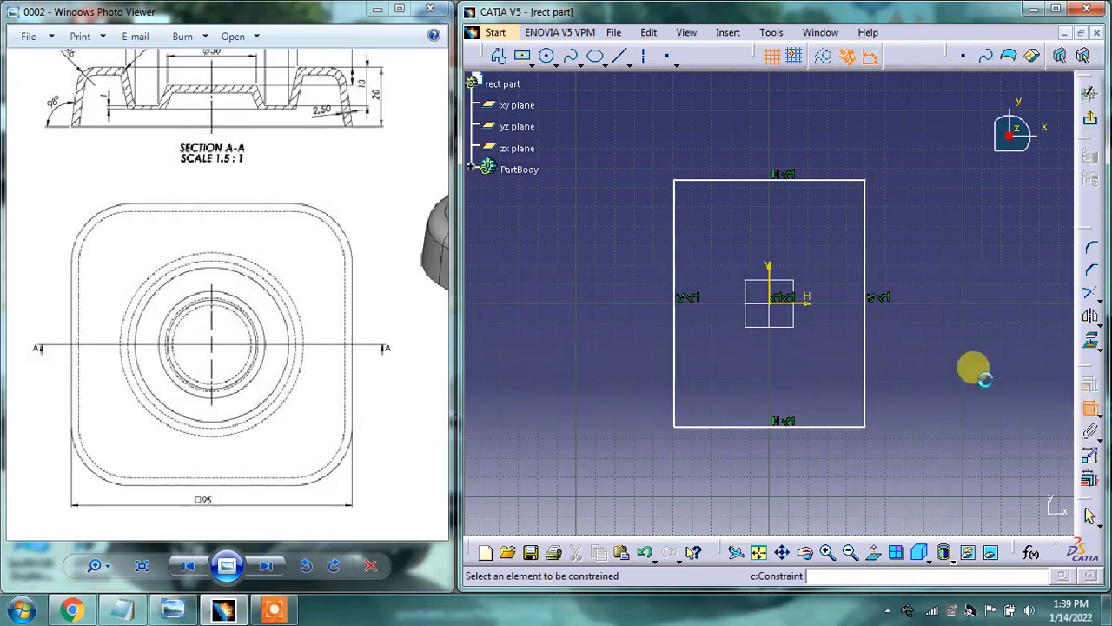
left_click(867, 348)
left_click(901, 335)
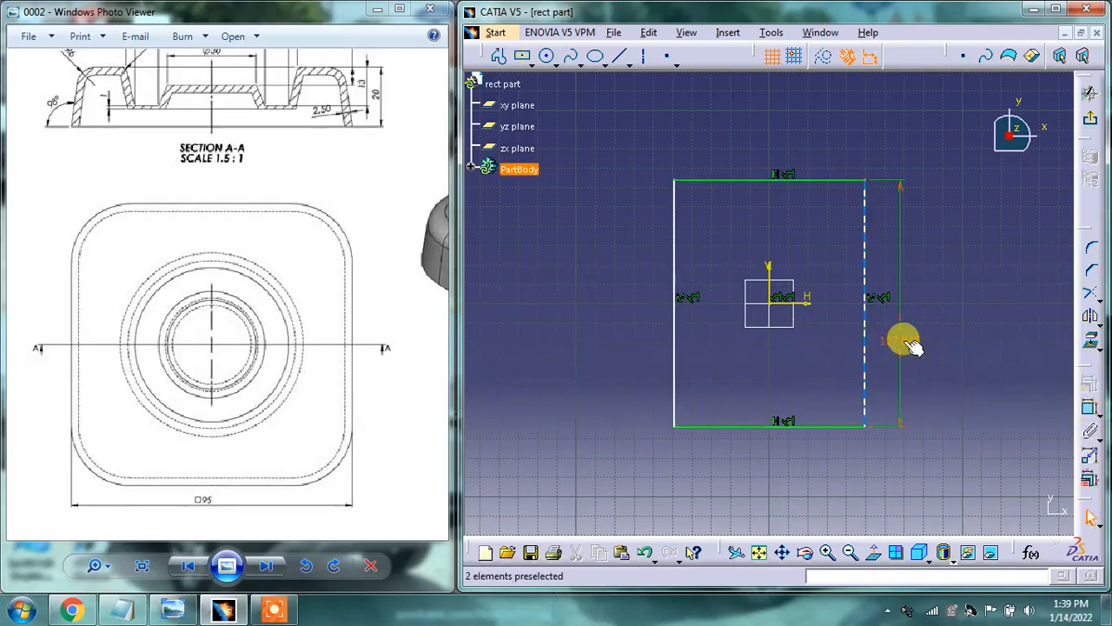
double_click(900, 339)
key("Return")
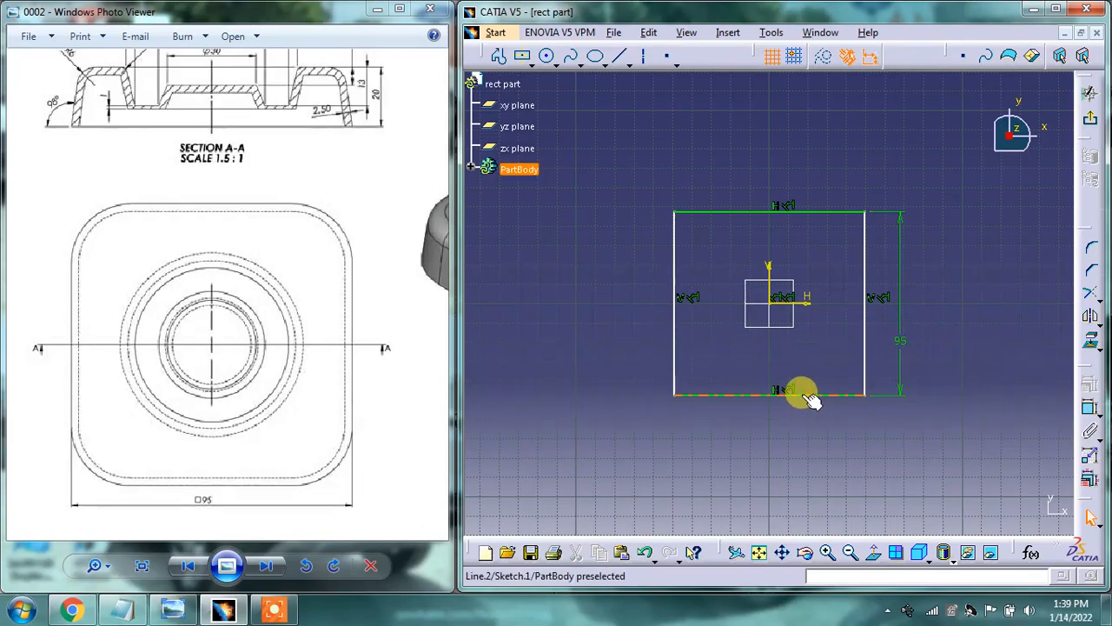
Dimension the rectangle's horizontal side and set its length to 95 mm.
left_click(1091, 410)
left_click(808, 396)
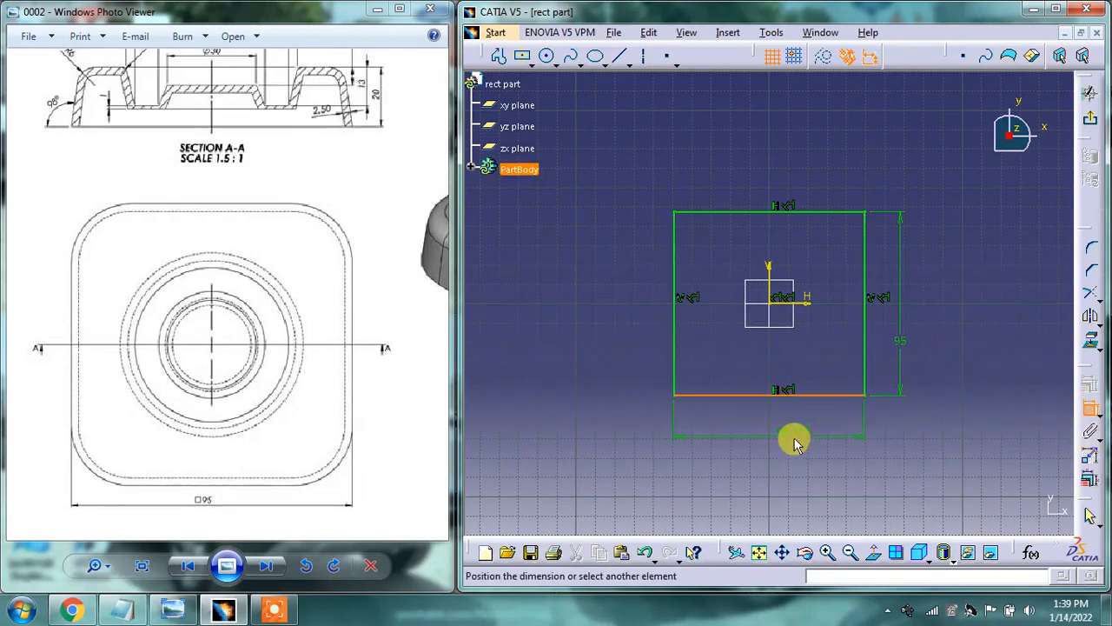
left_click(787, 433)
double_click(797, 434)
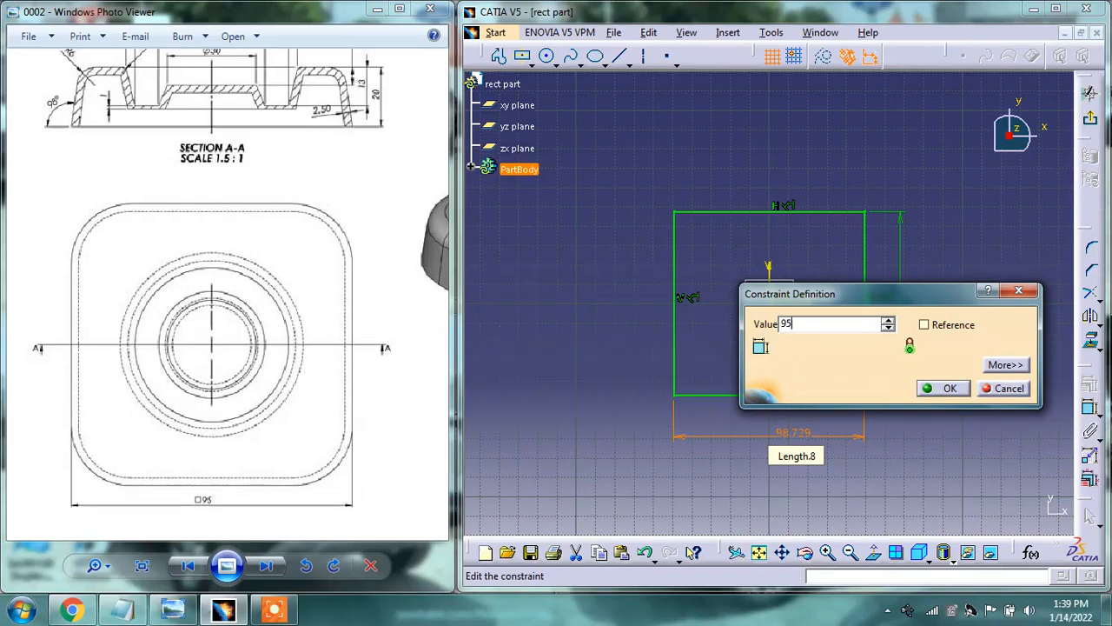
type("95")
key("Return")
left_click(947, 458)
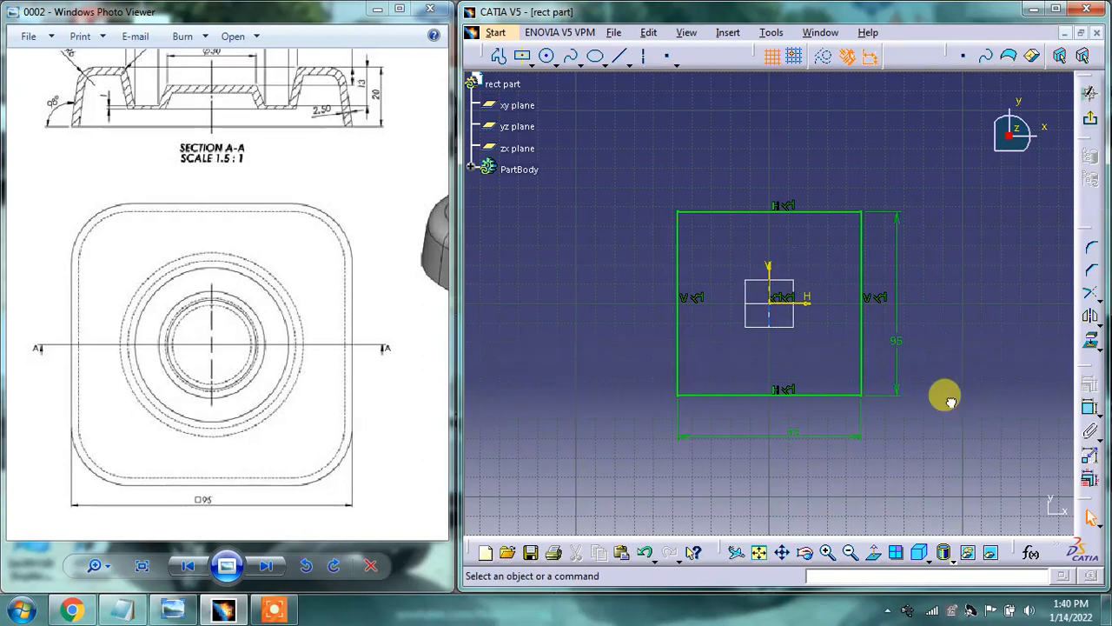
Round all four corners of the square with a 20 mm radius, converting the side lengths into distances.
left_click_drag(317, 240, 315, 250)
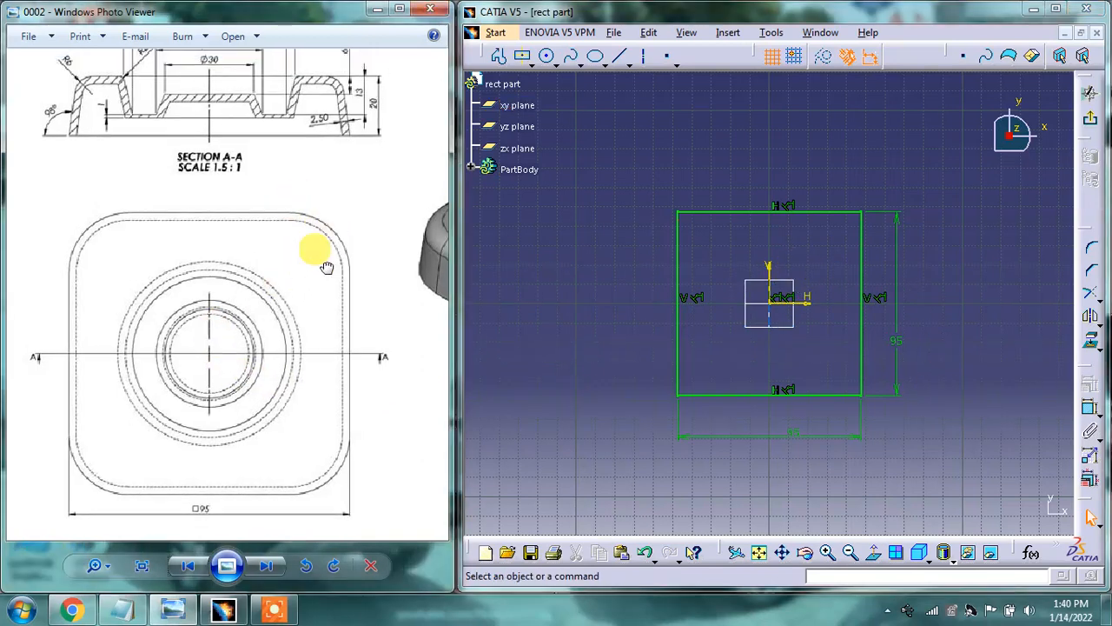
scroll(314, 259, "down", 2)
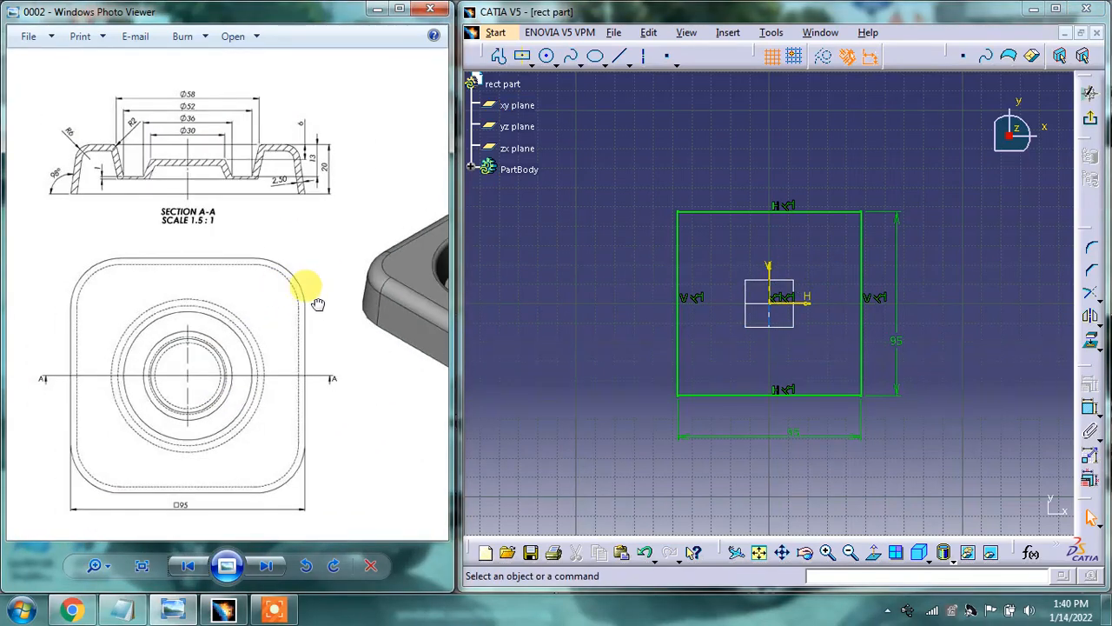
scroll(280, 286, "down", 1)
scroll(347, 303, "up", 1)
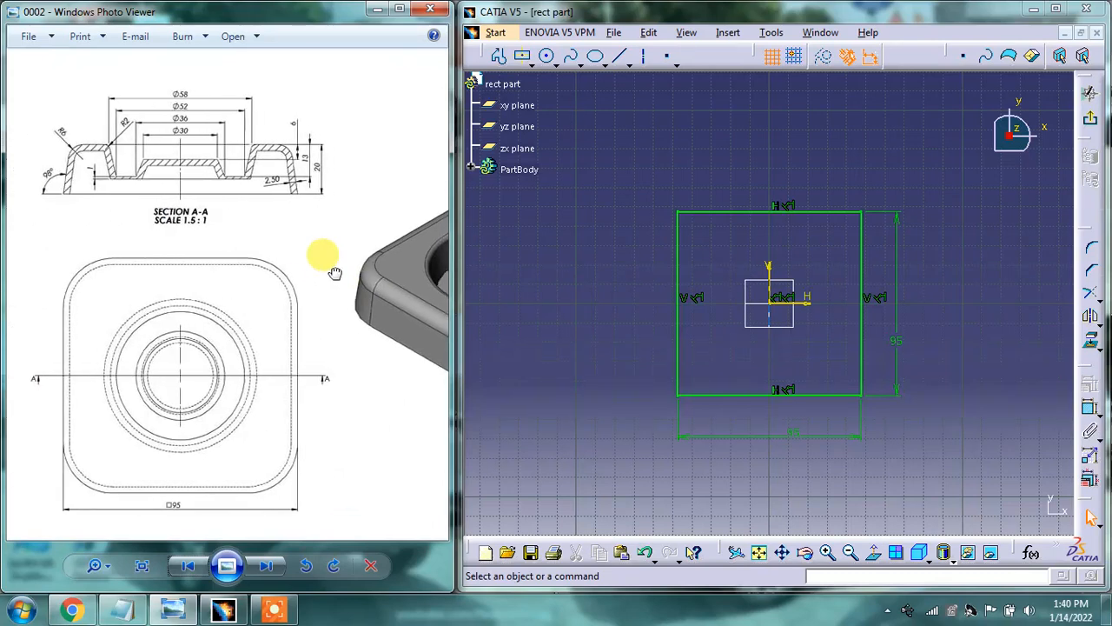
left_click(988, 397)
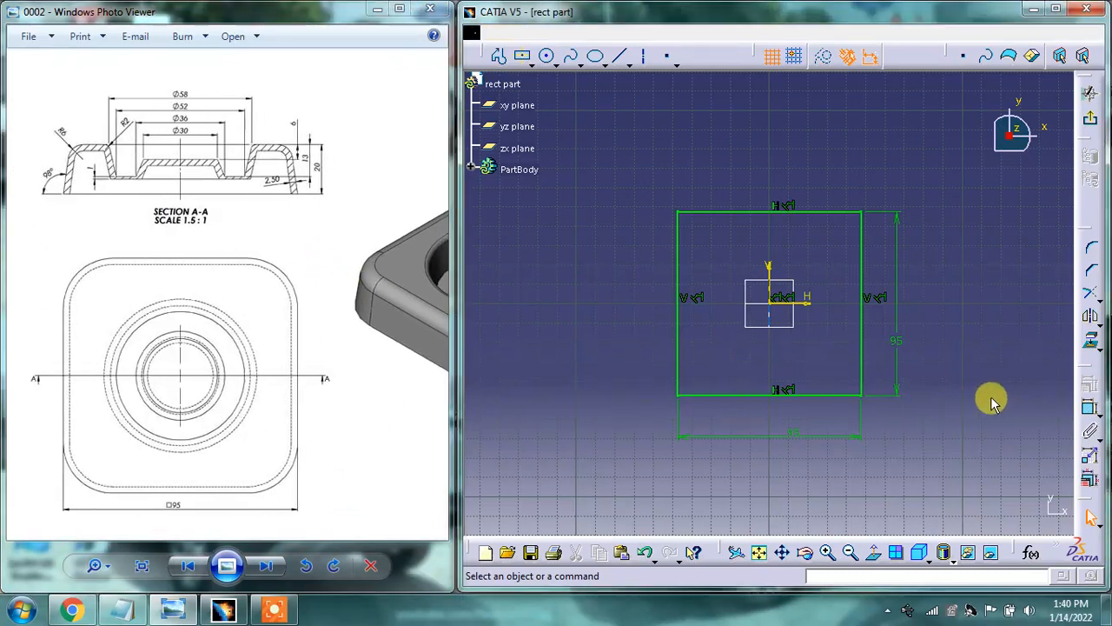
left_click(1092, 250)
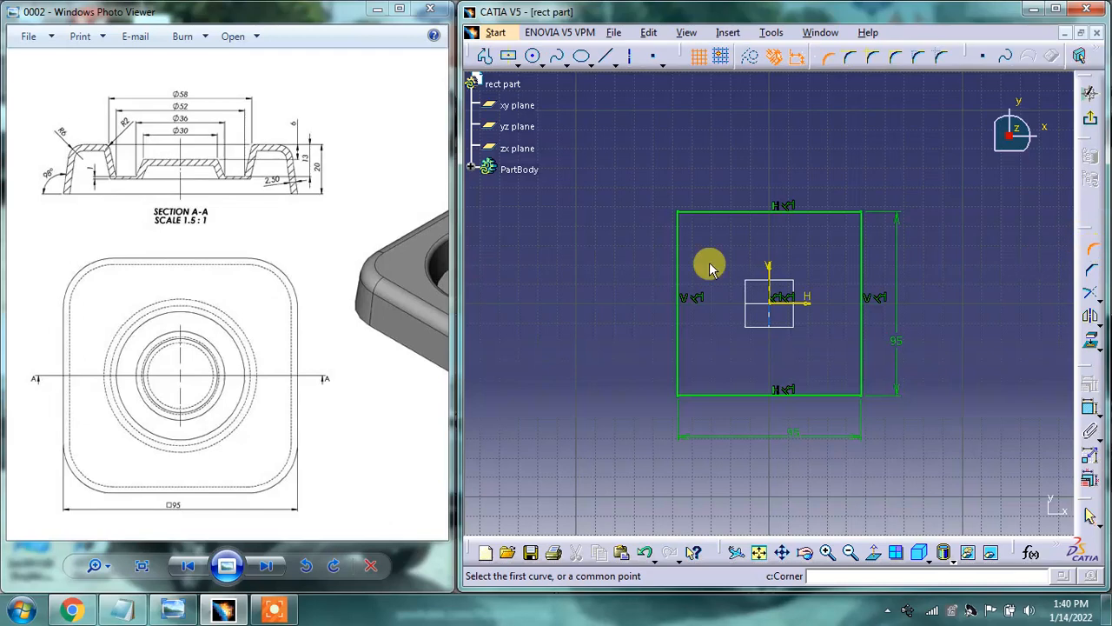
left_click_drag(606, 191, 918, 447)
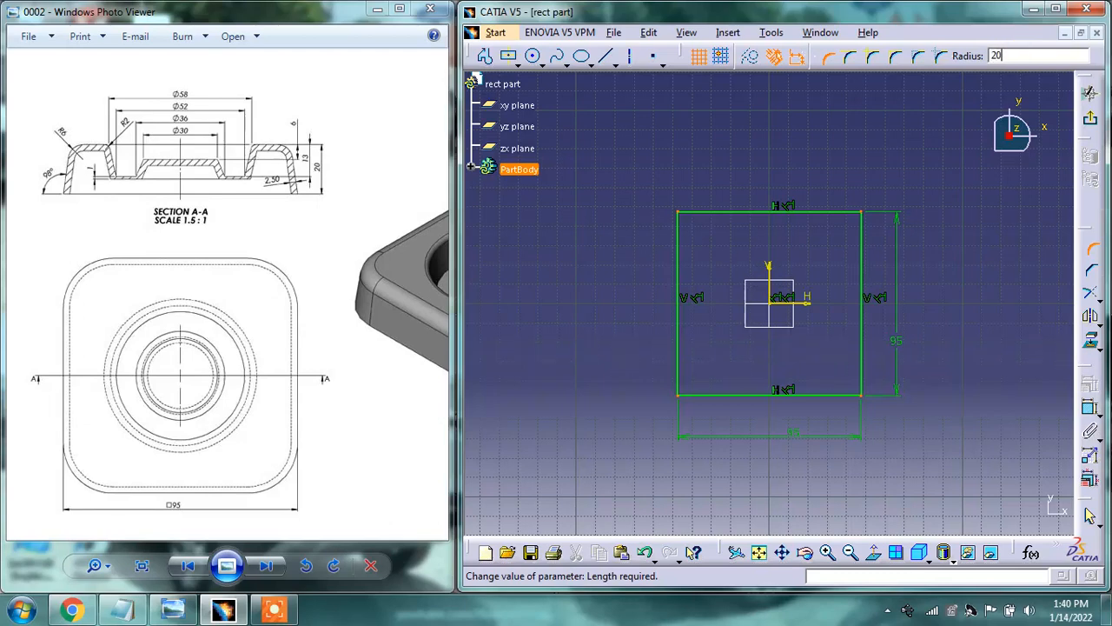
key("Return")
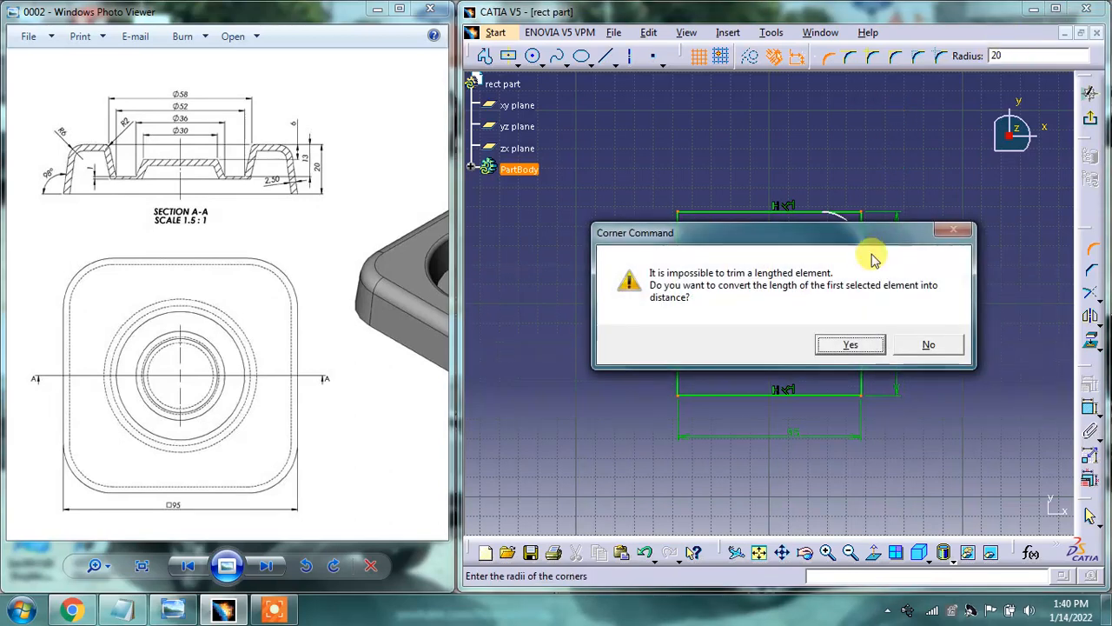
left_click(850, 344)
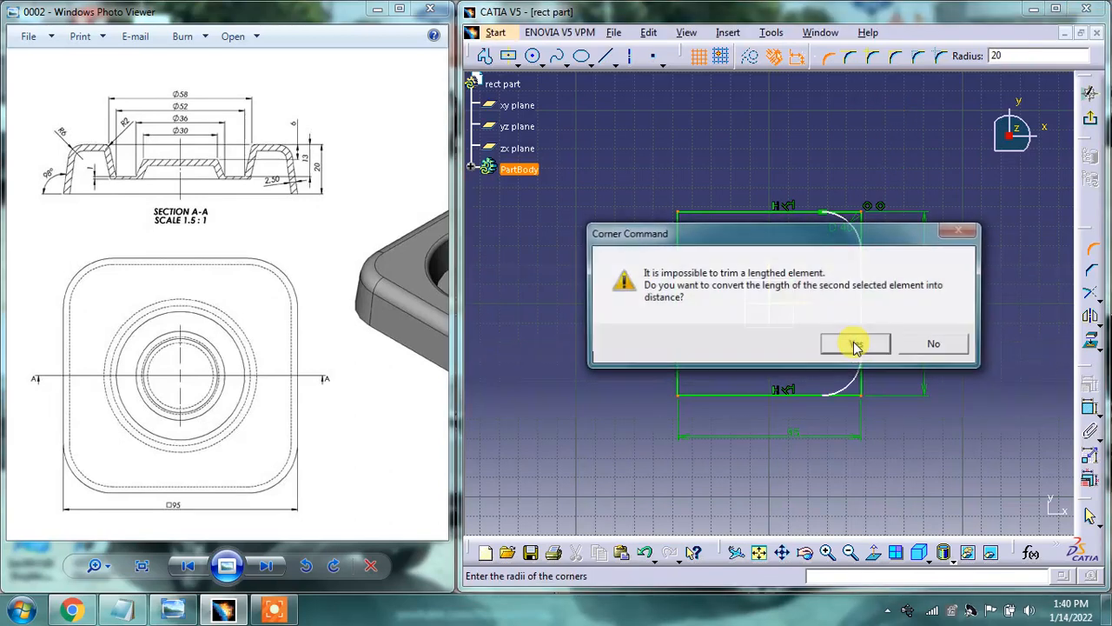
left_click(851, 344)
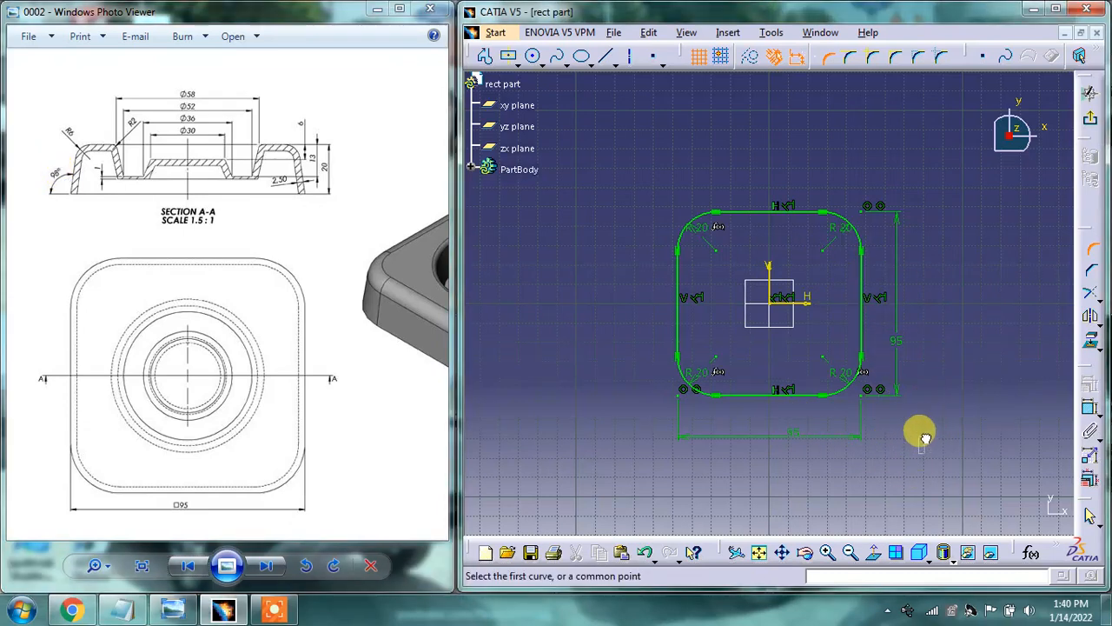
Exit the sketch and pad the rounded square profile 20 mm.
left_click(1090, 126)
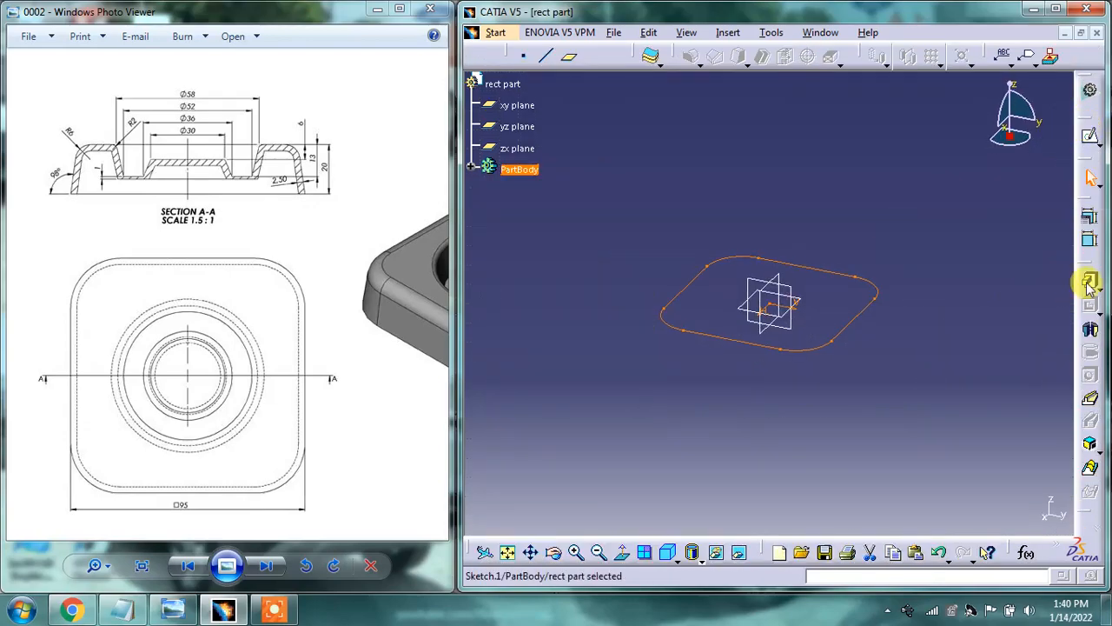
left_click(1086, 280)
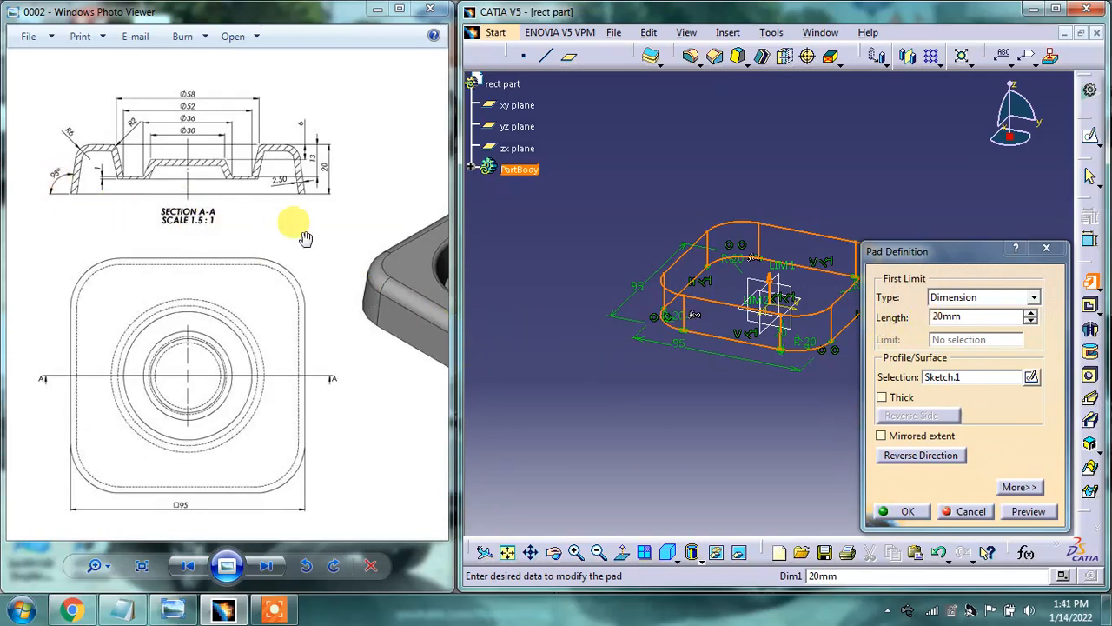
left_click(1013, 488)
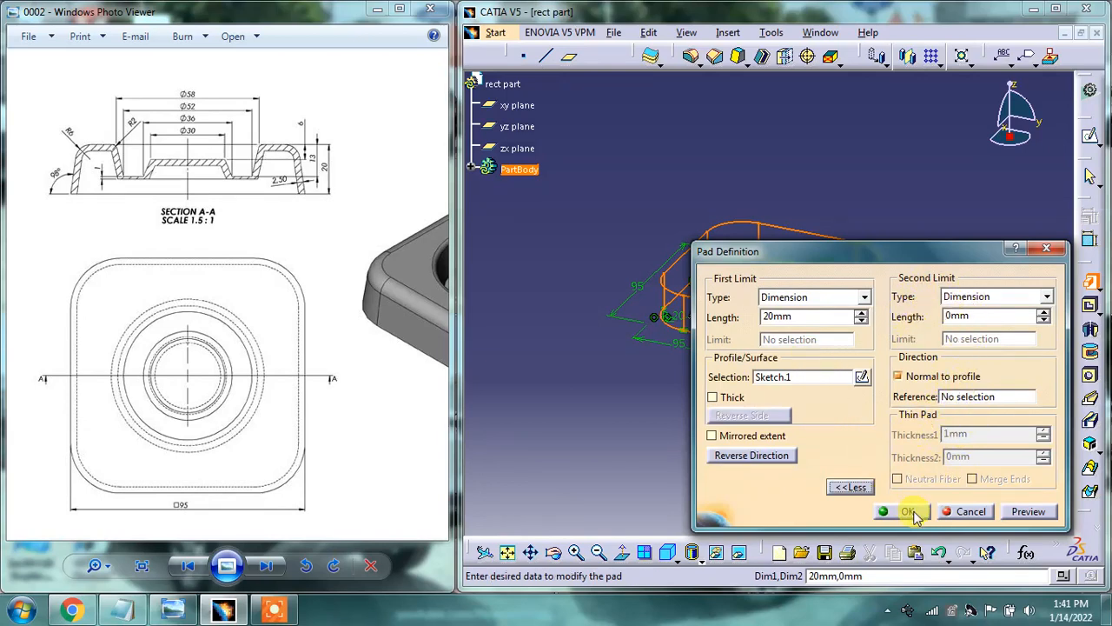
left_click(908, 513)
left_click(845, 419)
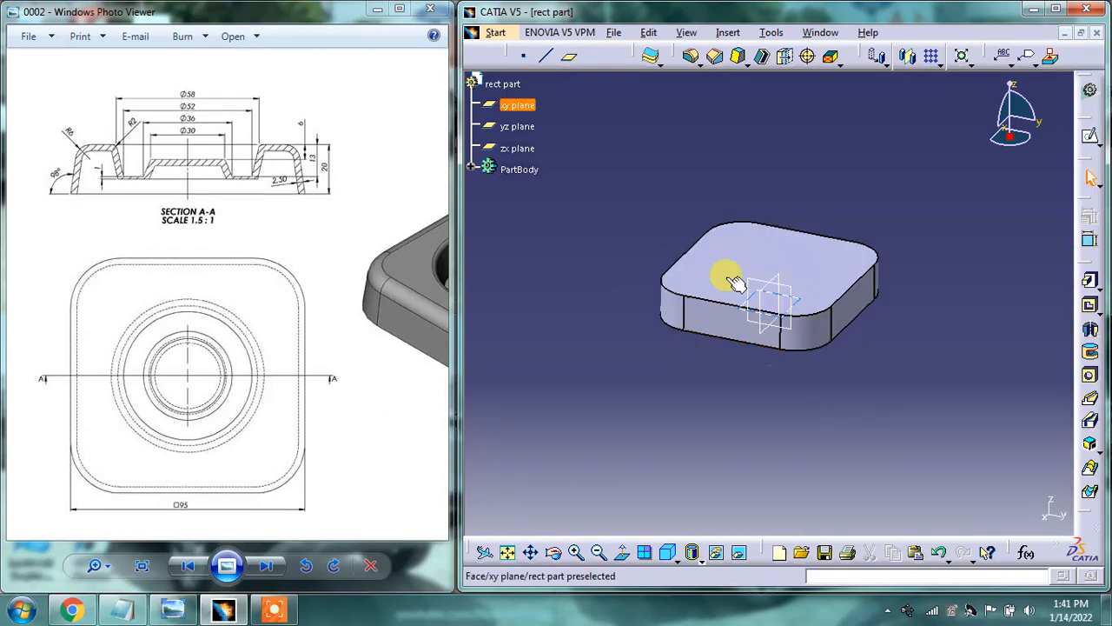
middle_click_drag(728, 313, 822, 211)
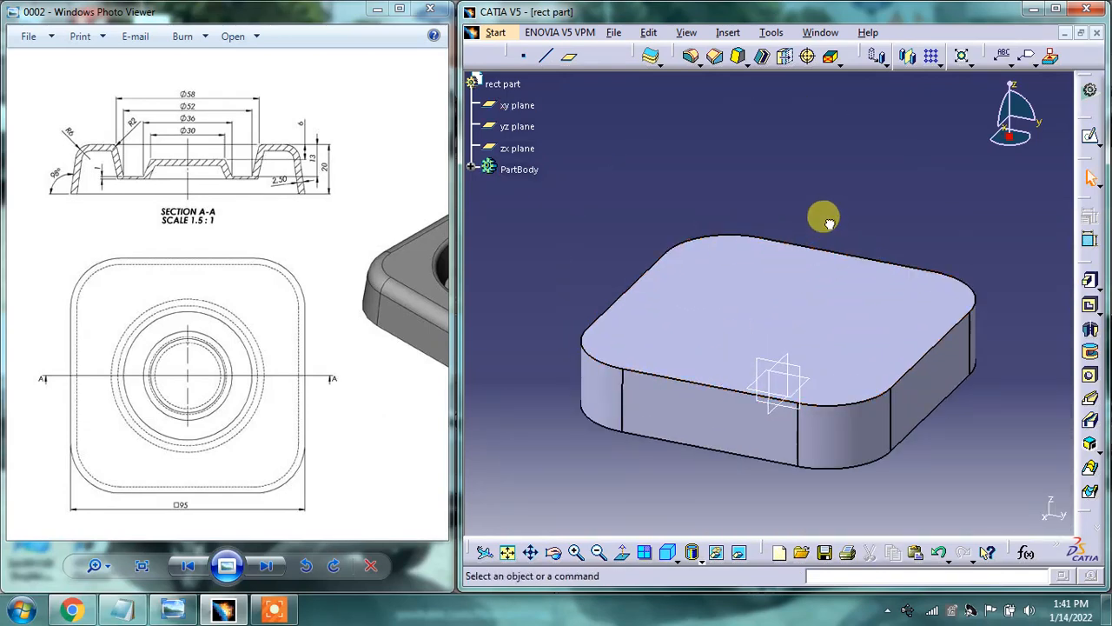
Start a draft on the pad with its bottom face as the neutral element and pulling direction reference.
middle_click_drag(788, 305, 801, 258)
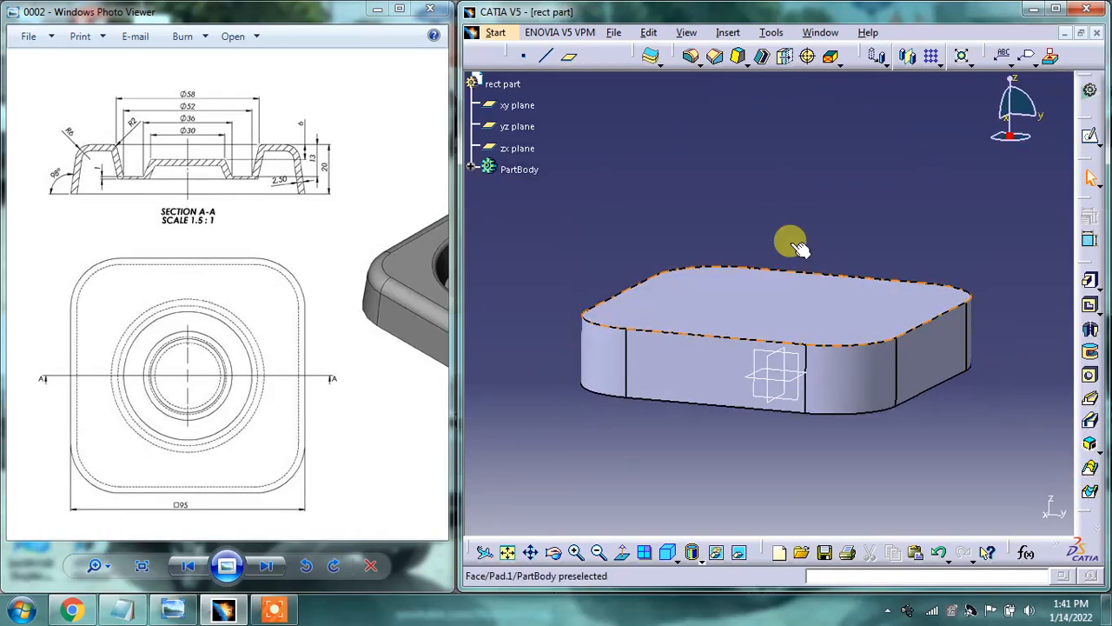
left_click(764, 62)
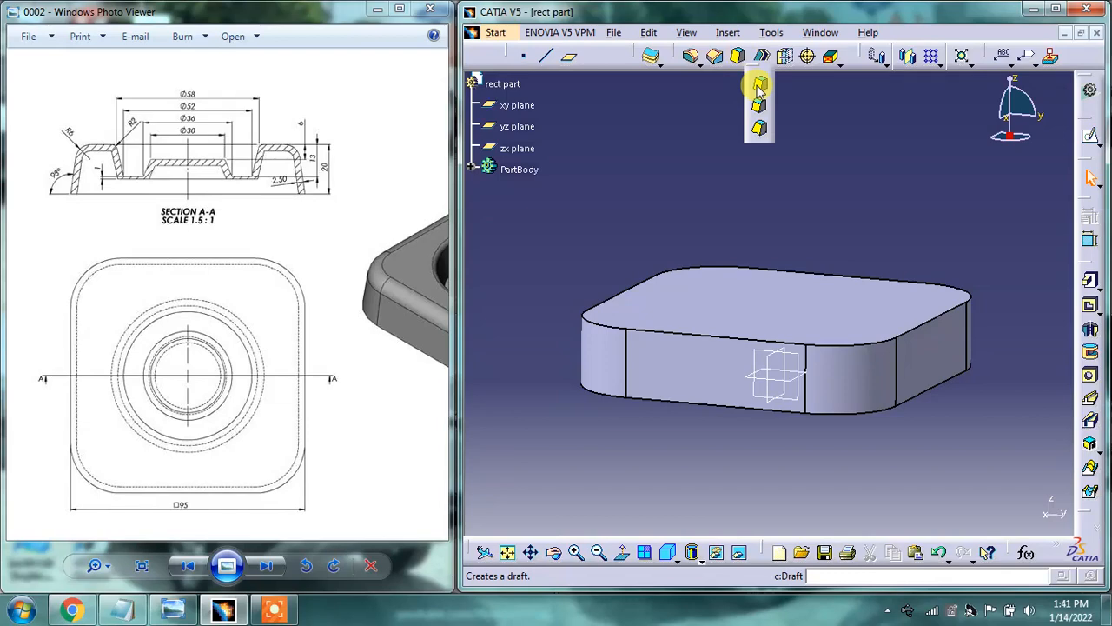
left_click(761, 84)
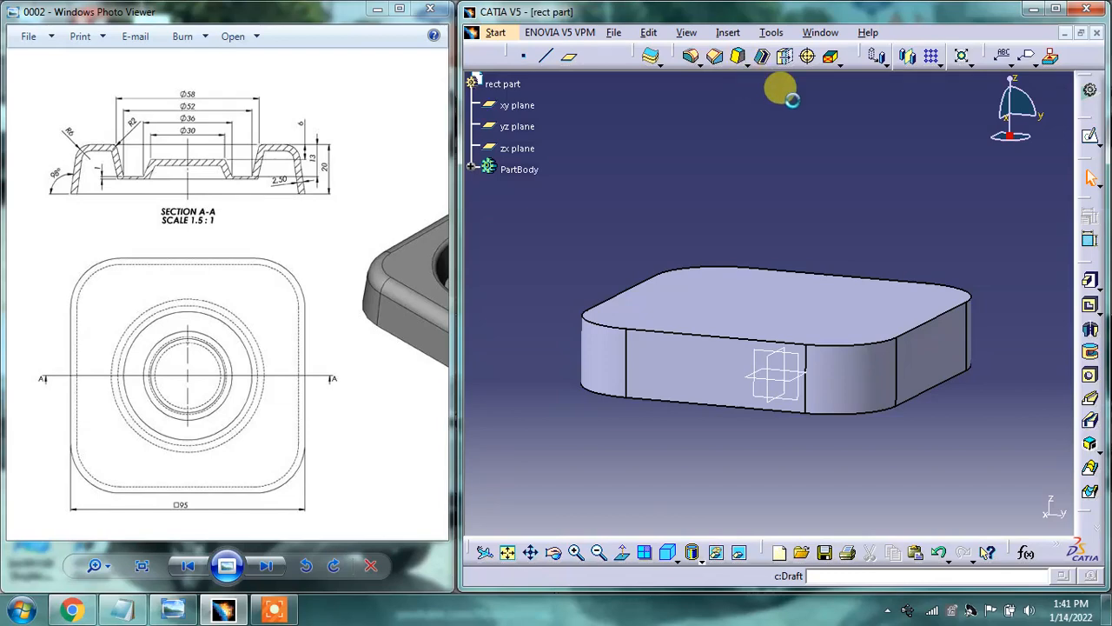
middle_click_drag(674, 239, 607, 164)
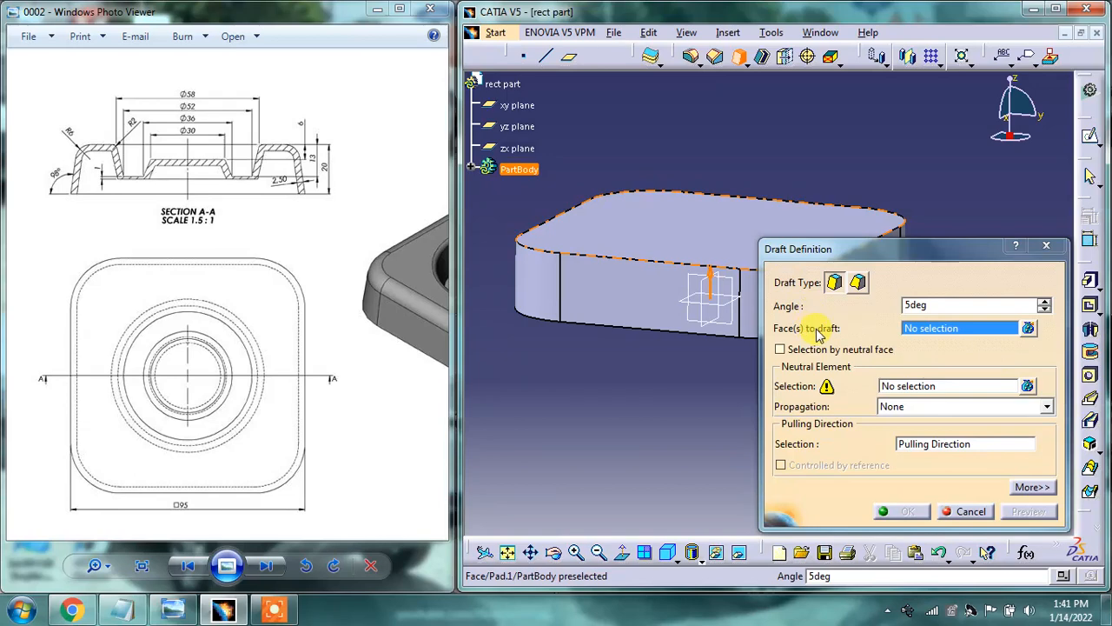
left_click(906, 388)
middle_click_drag(683, 372, 703, 318)
left_click(673, 276)
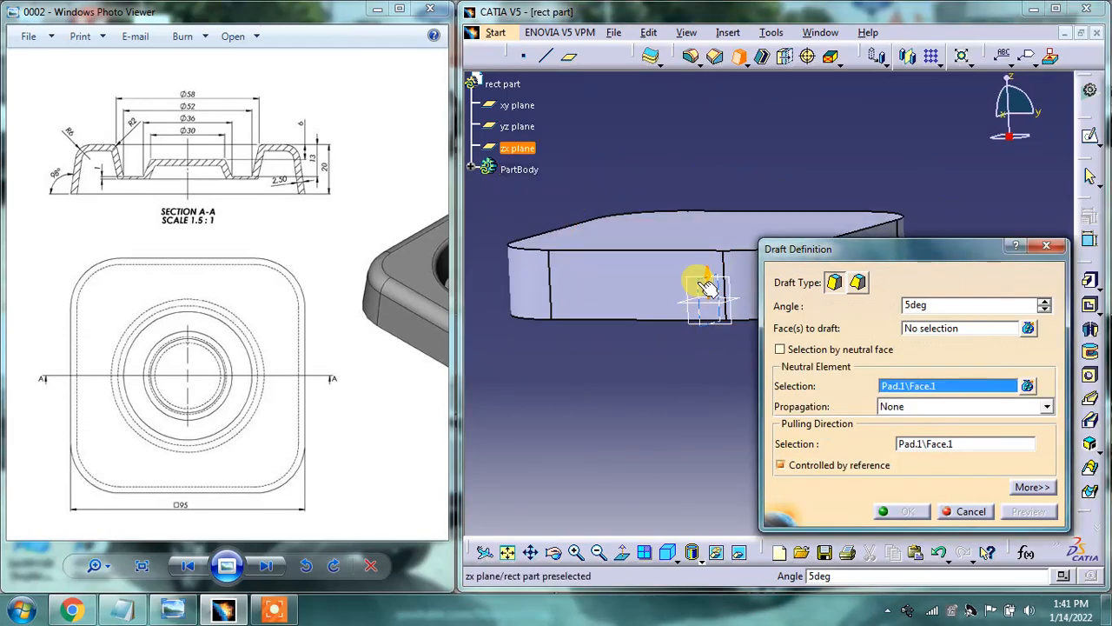
middle_click_drag(708, 278, 632, 299)
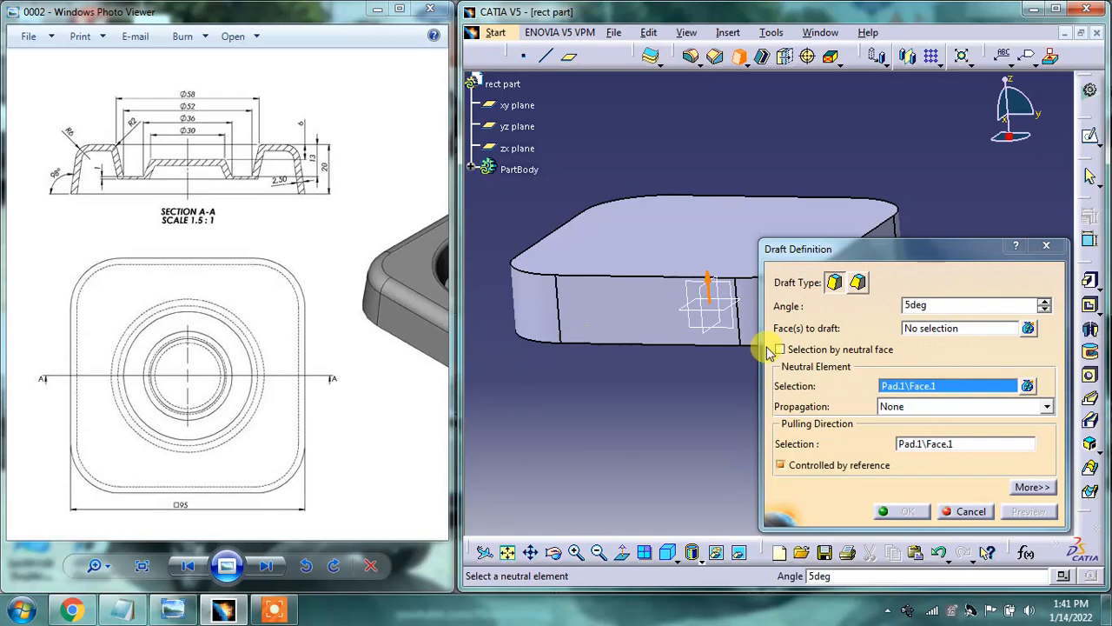
Set the draft angle to 8 degrees and draft the side faces of the rounded pad.
double_click(925, 307)
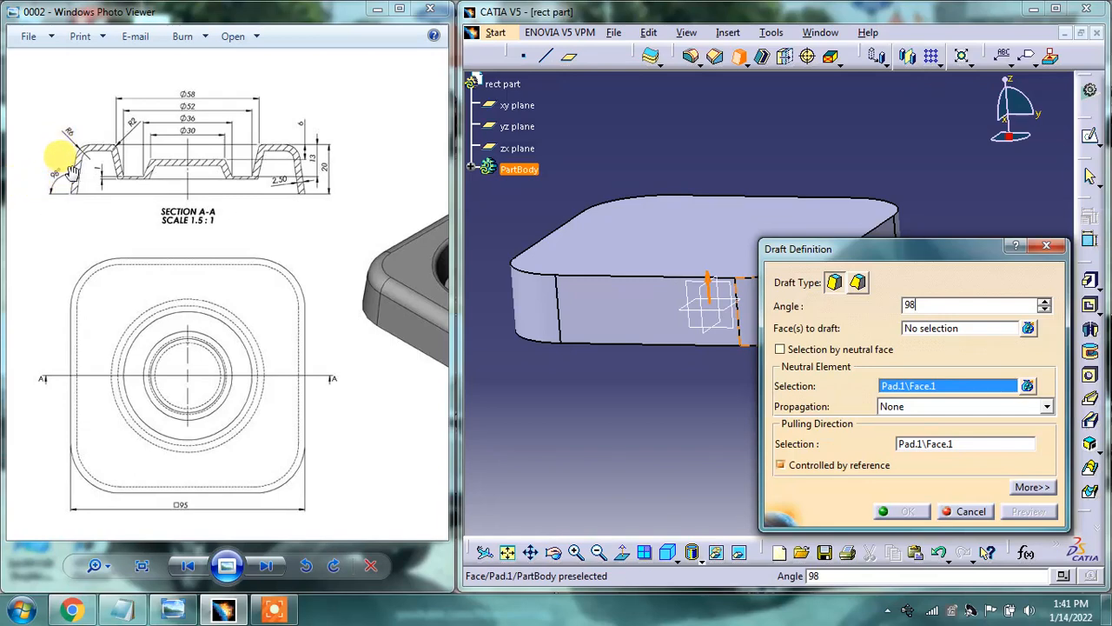
left_click(924, 303)
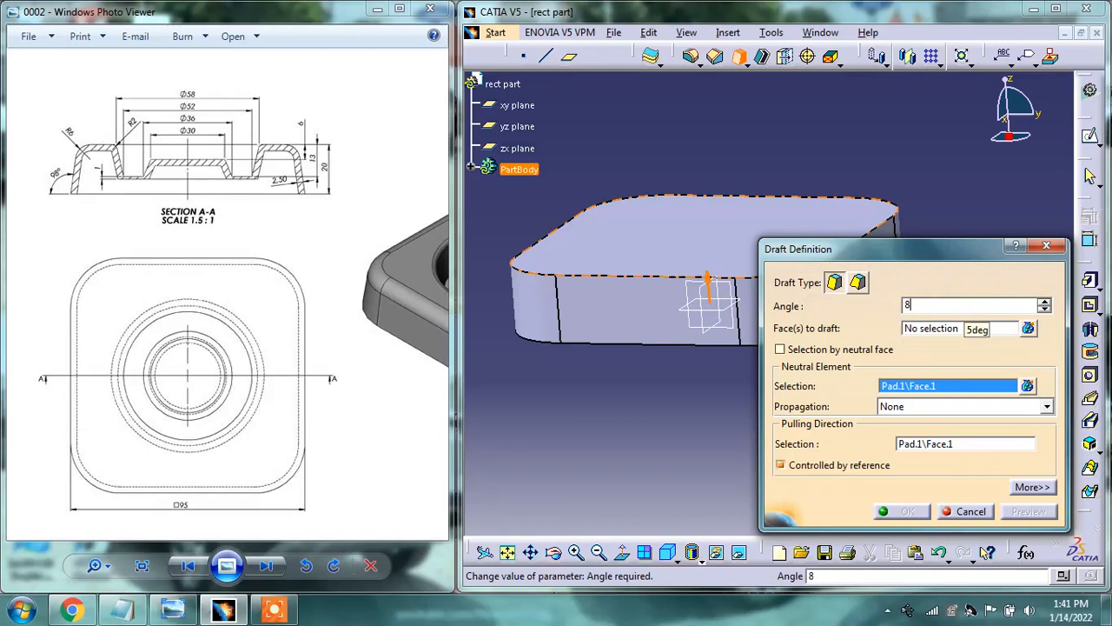
key("Tab")
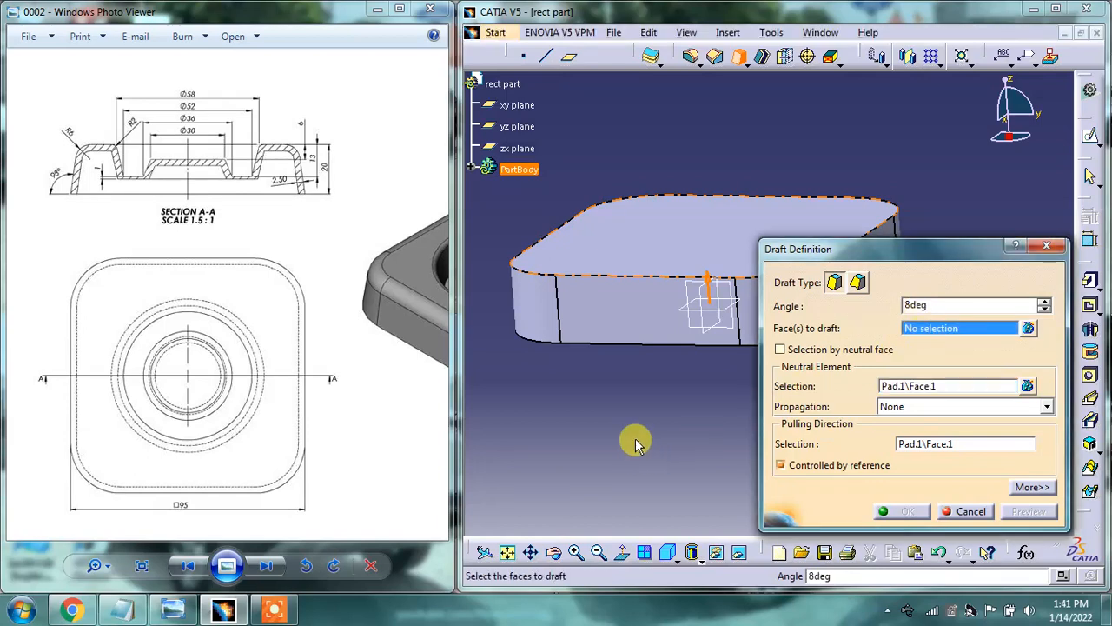
middle_click_drag(620, 349, 559, 310)
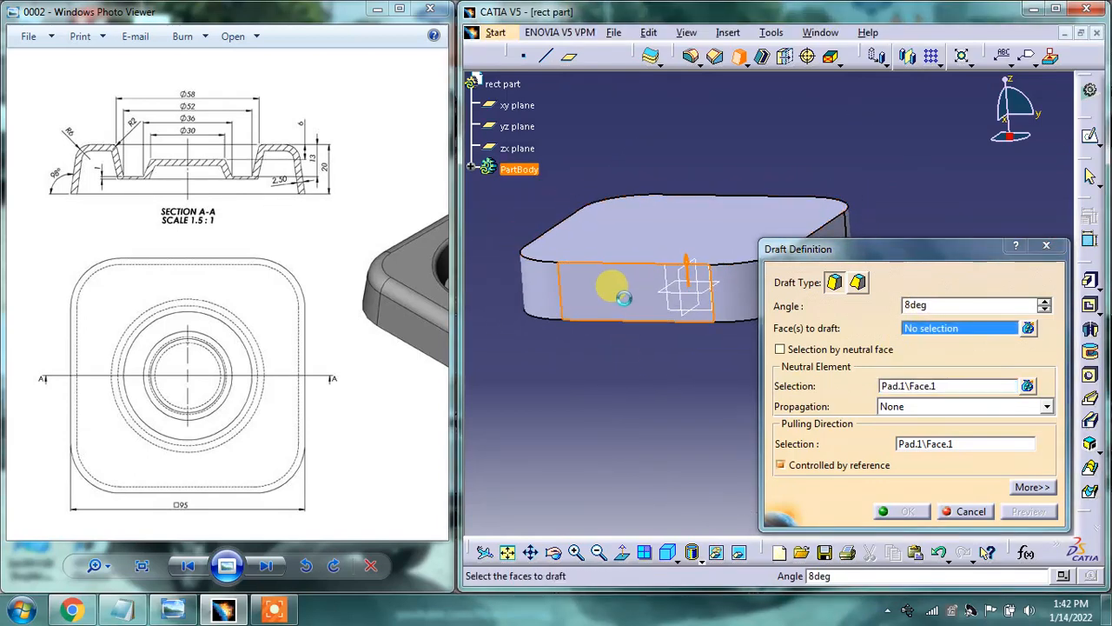
left_click(630, 303)
middle_click_drag(643, 335, 618, 360)
left_click(1028, 511)
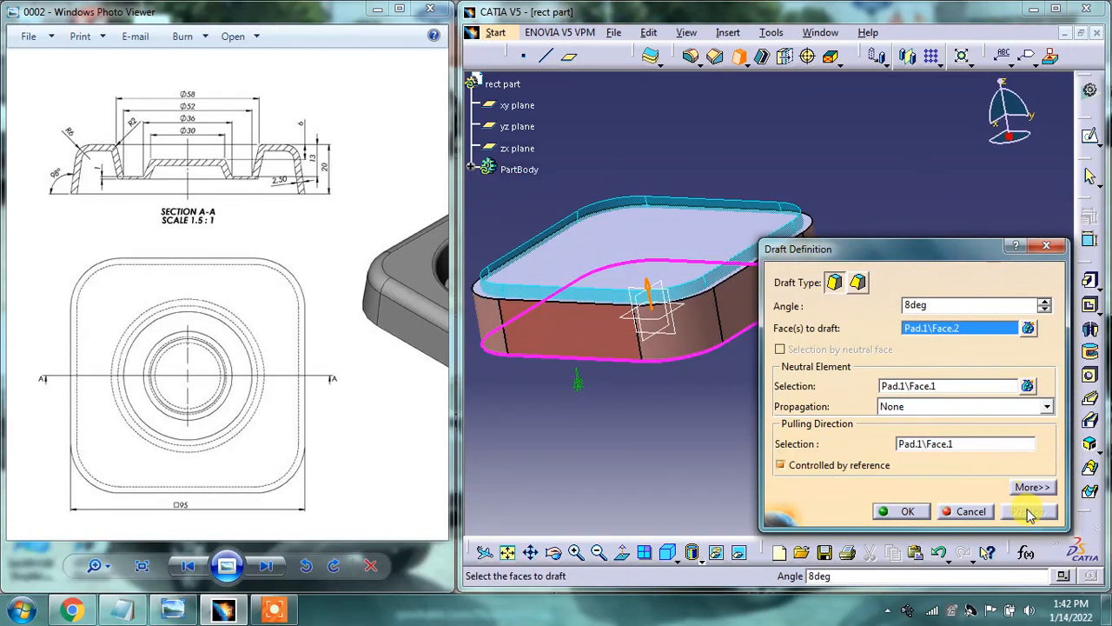
left_click(908, 513)
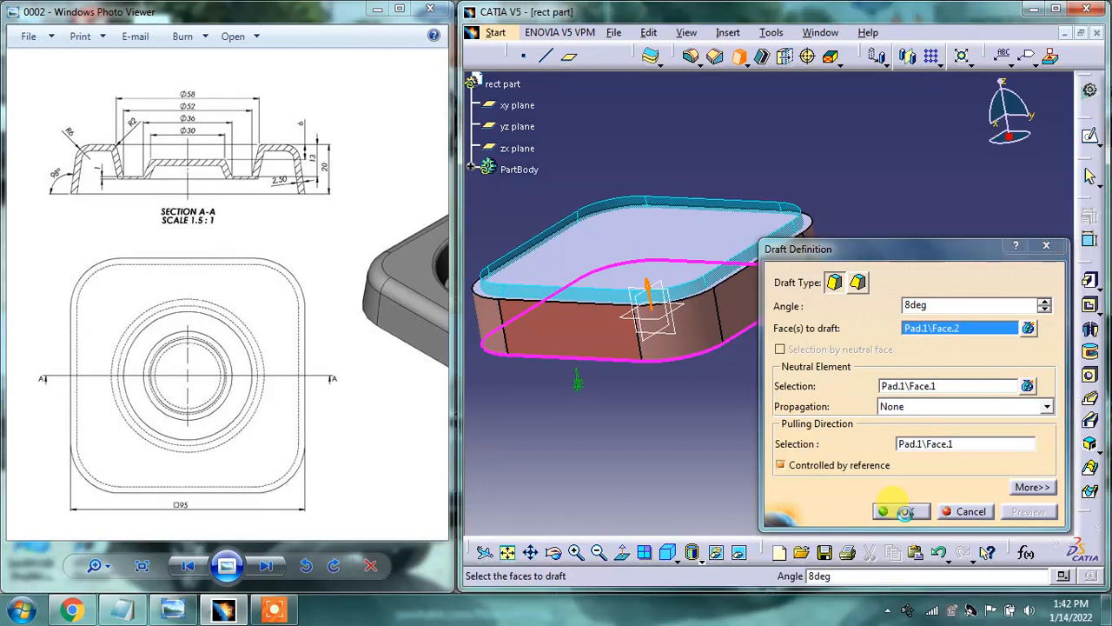
Open a new sketch on the yz plane.
middle_click_drag(631, 372, 703, 290)
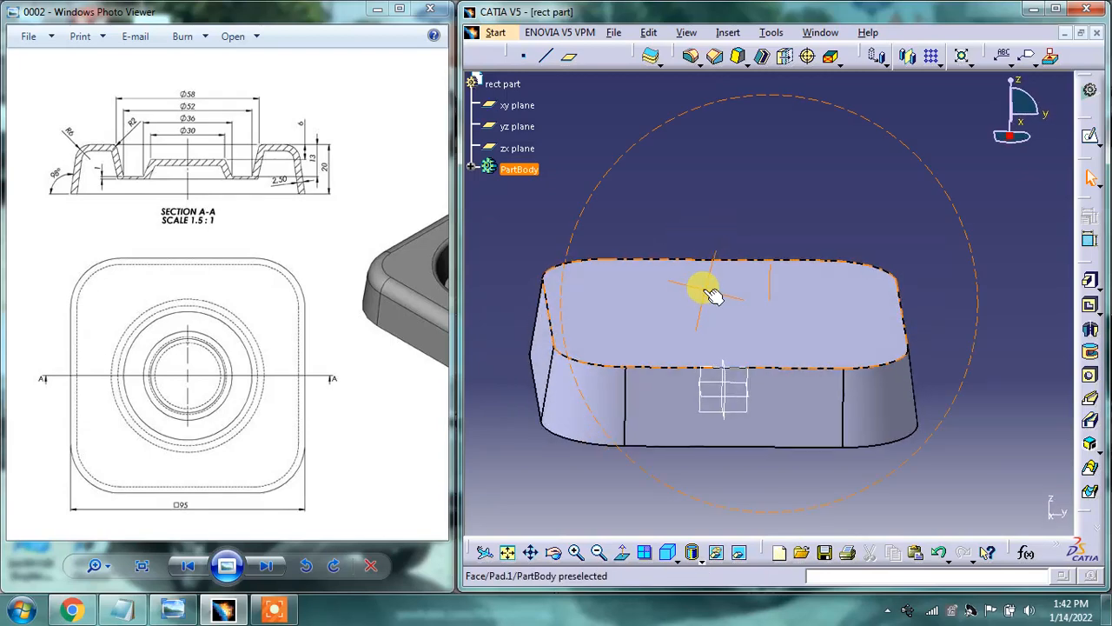
middle_click_drag(745, 335, 754, 382)
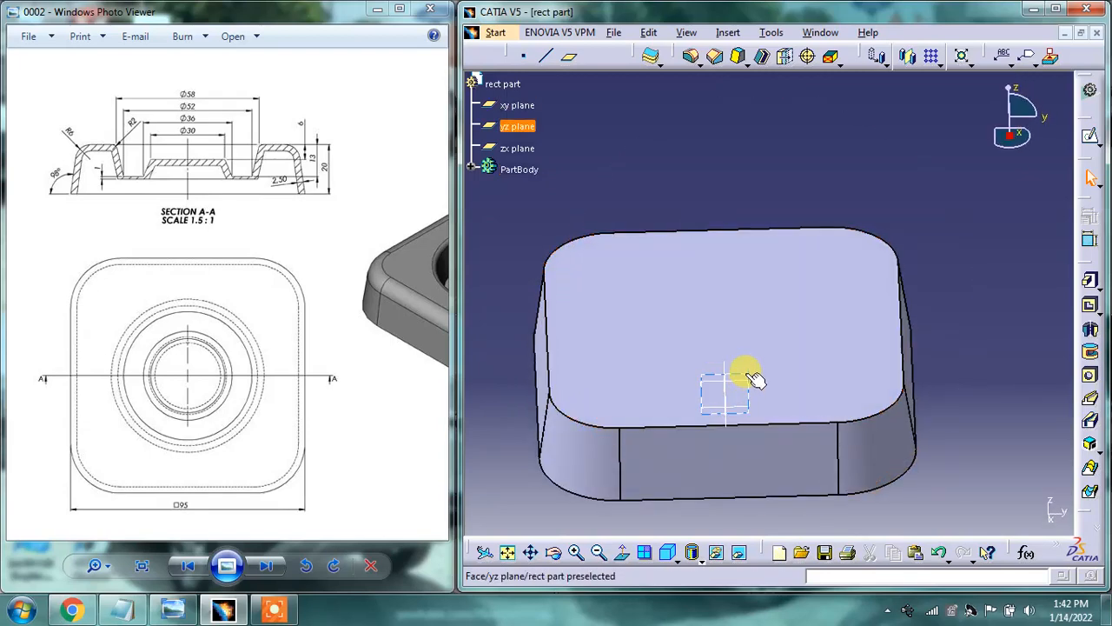
left_click(752, 380)
left_click(1090, 137)
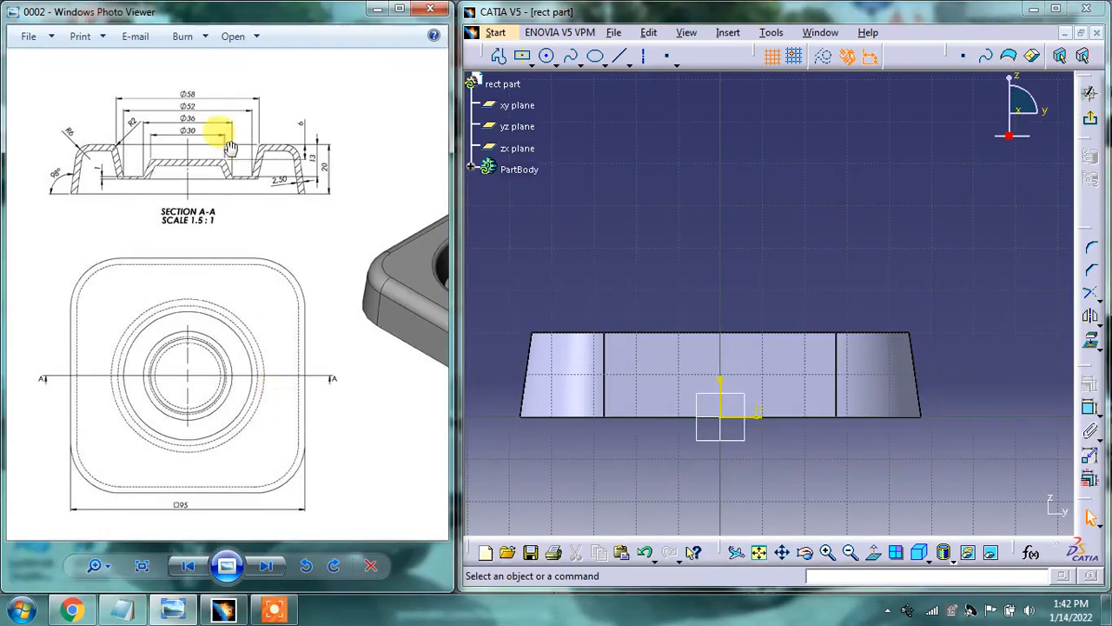
Draw a vertical axis about 28 mm long from the sketch origin up past the pad's top edge.
scroll(209, 158, "up", 2)
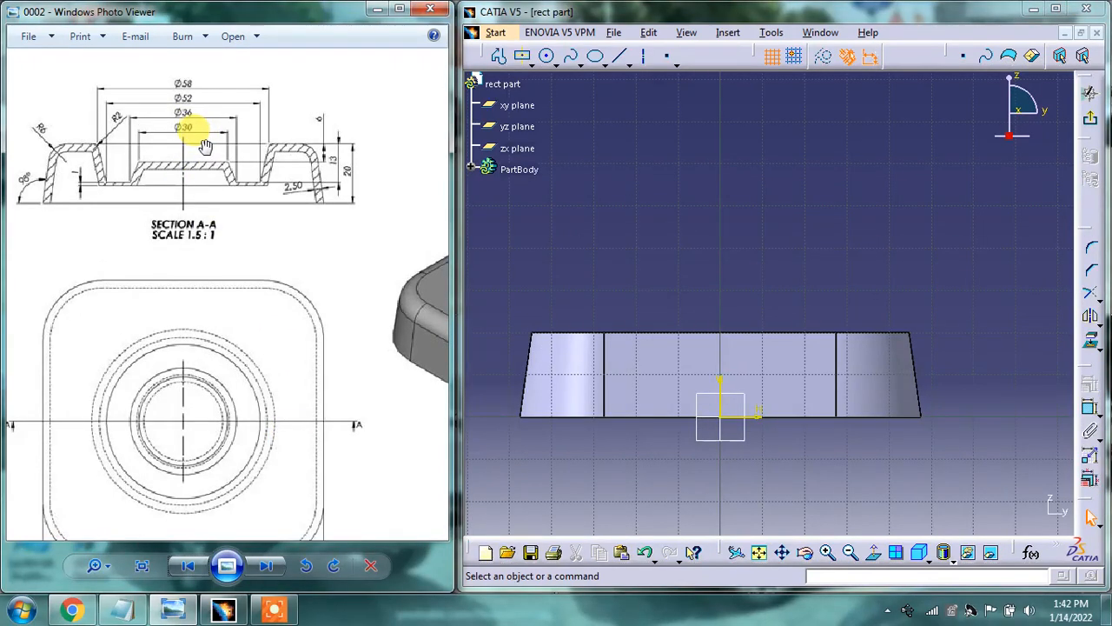
left_click_drag(238, 273, 225, 274)
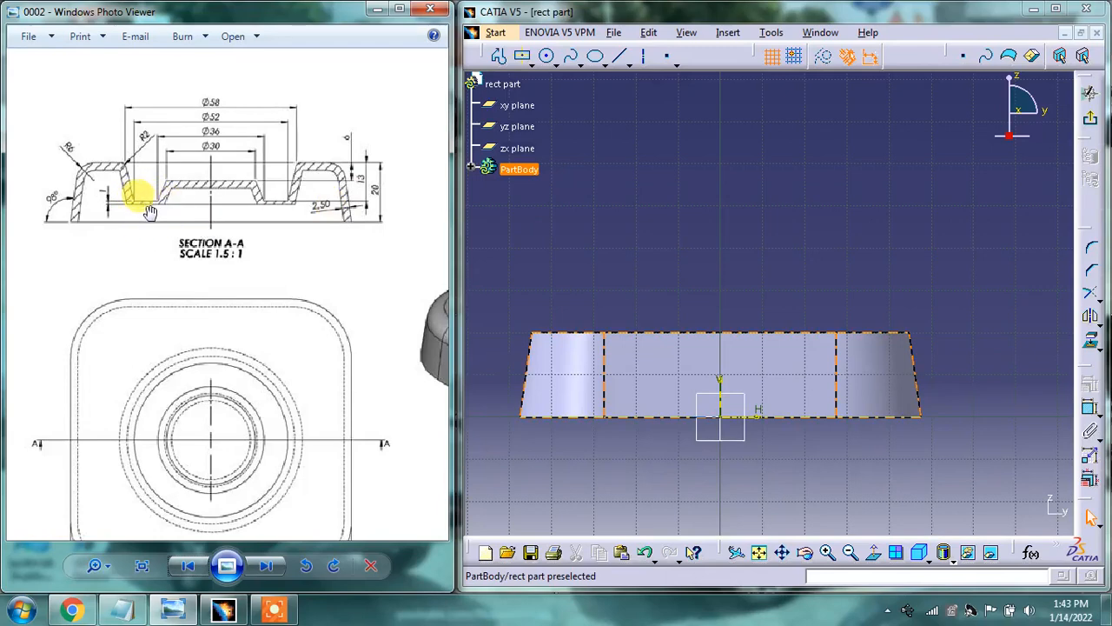
left_click(704, 260)
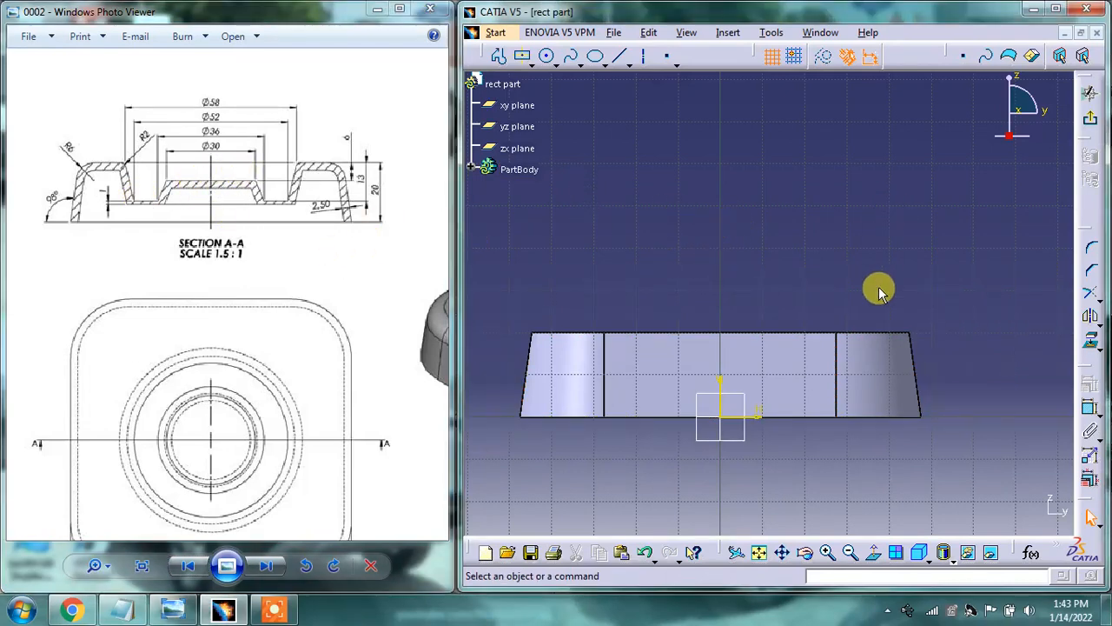
middle_click_drag(877, 287, 847, 210)
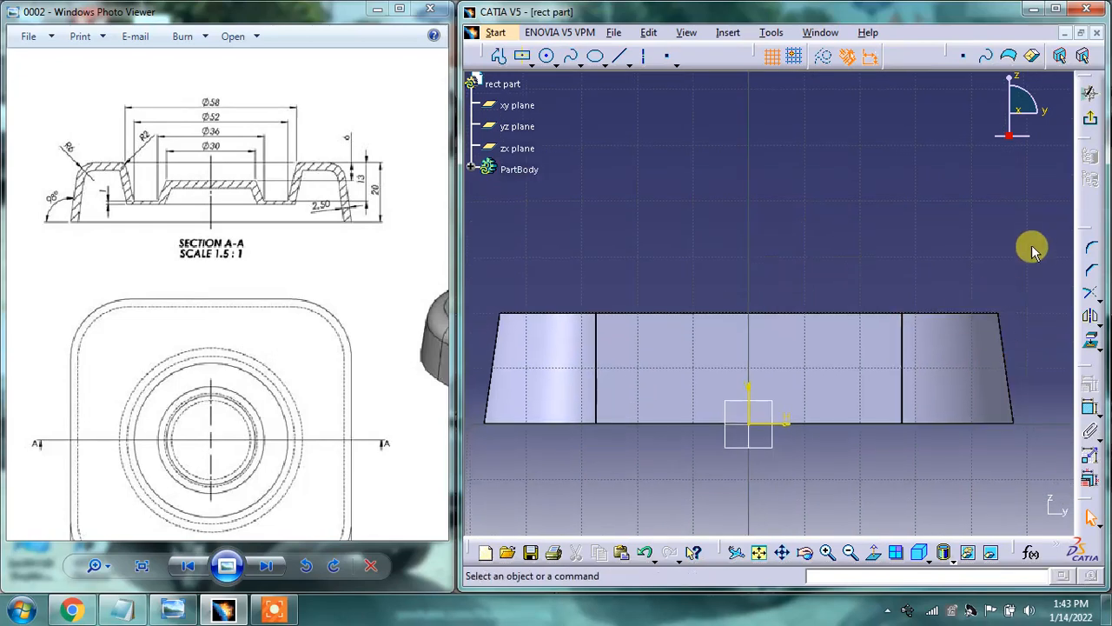
left_click(648, 58)
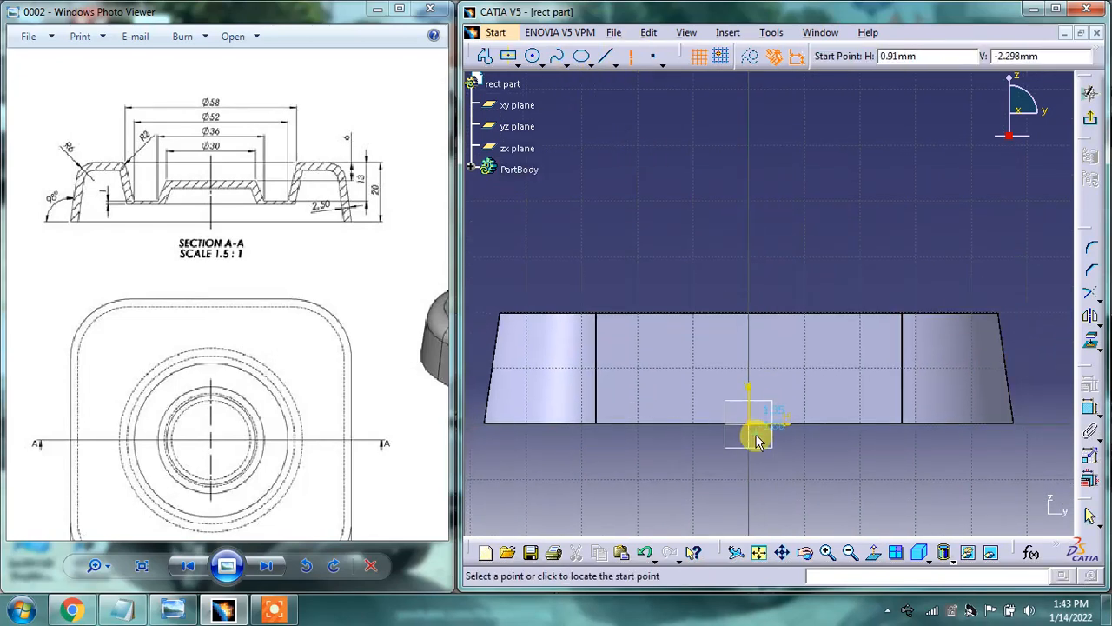
left_click(748, 422)
left_click(752, 270)
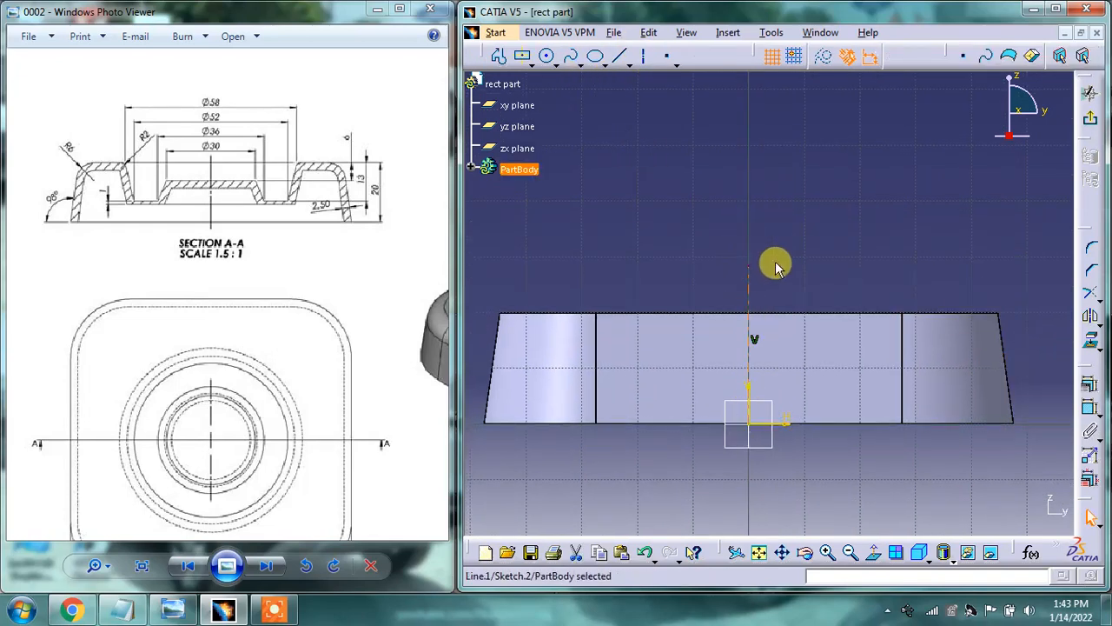
Sketch an open recess profile from the axis: a horizontal line about 6.8 mm long, a downward slope, a horizontal floor, and an upward slope past the top edge.
middle_click_drag(819, 288, 778, 263)
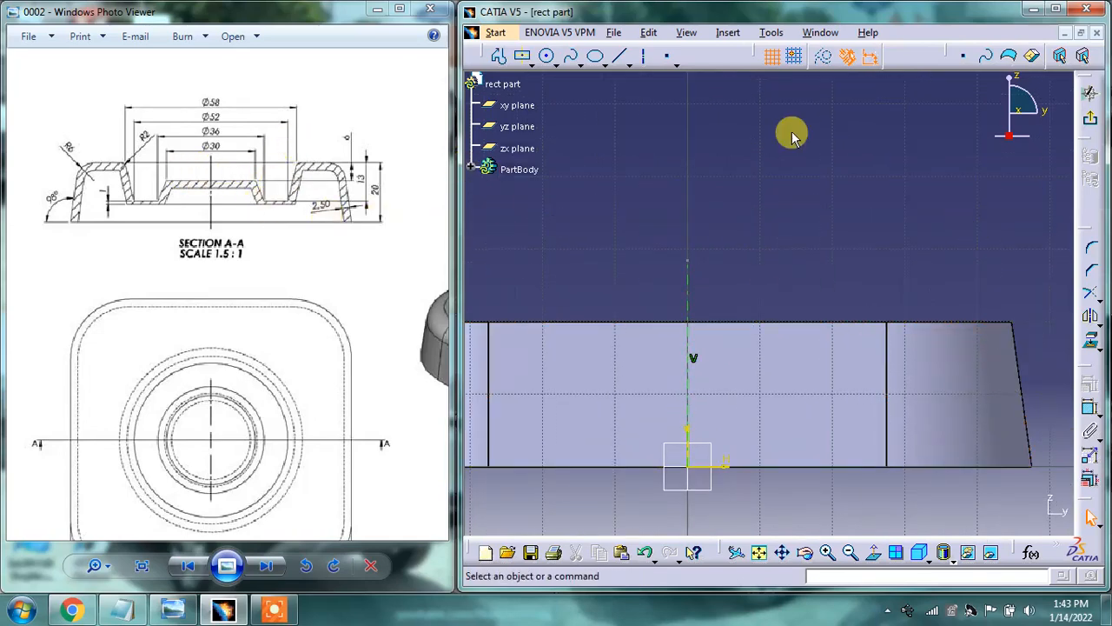
left_click(522, 56)
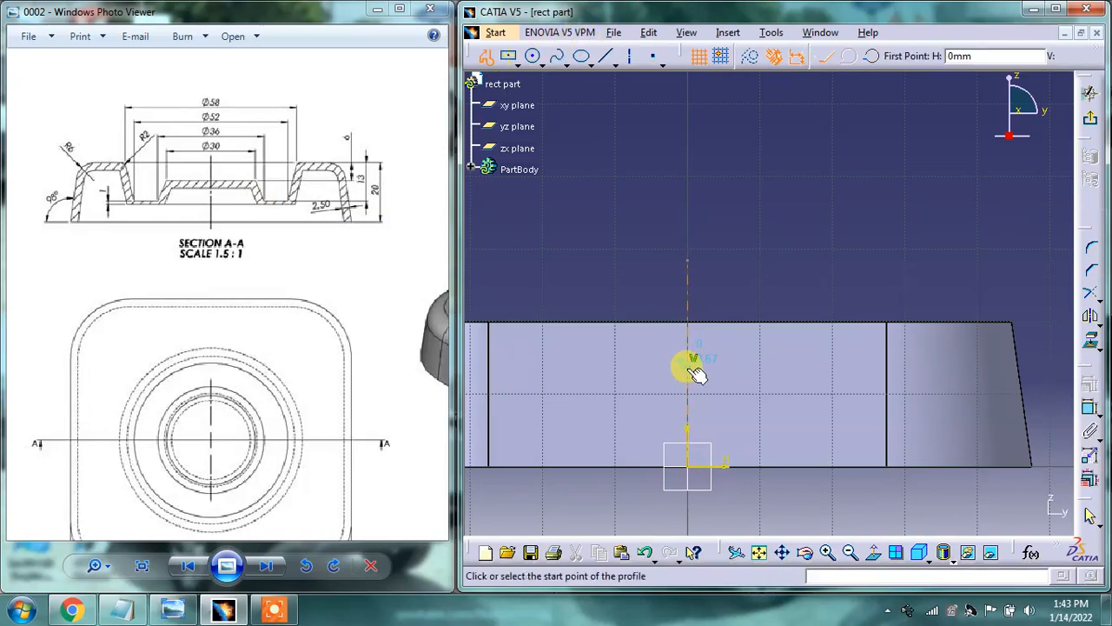
left_click(695, 369)
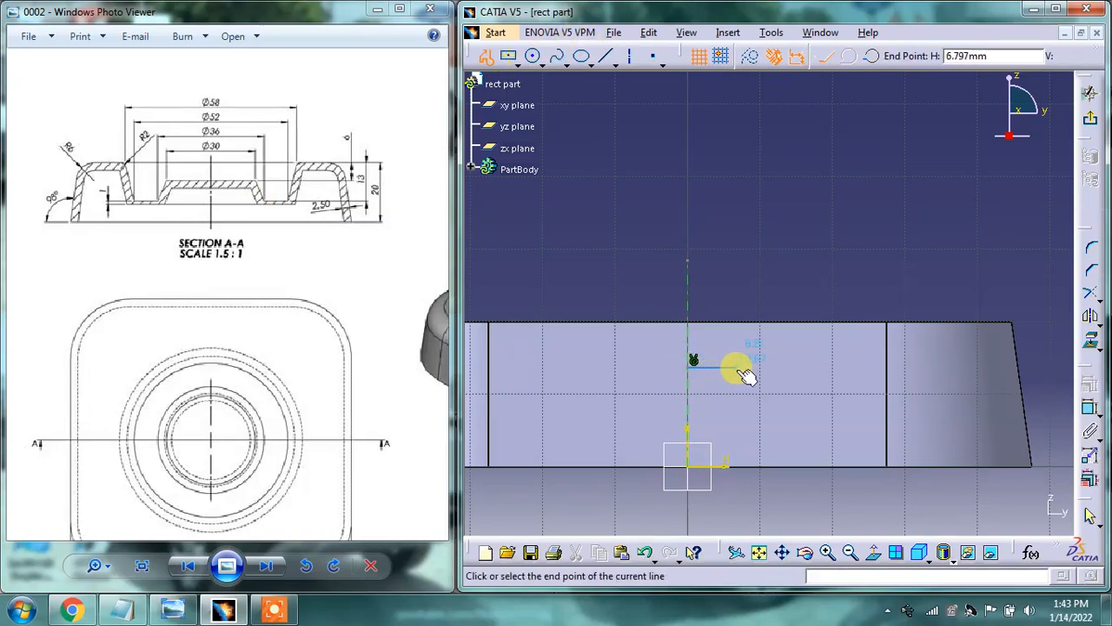
left_click(738, 368)
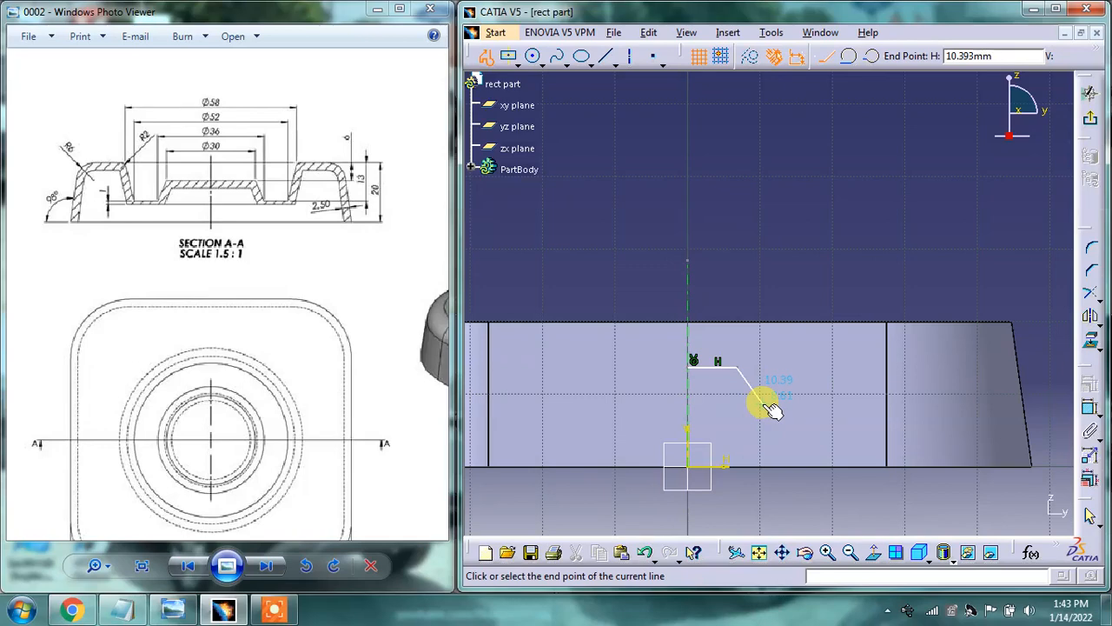
left_click(762, 403)
left_click(814, 403)
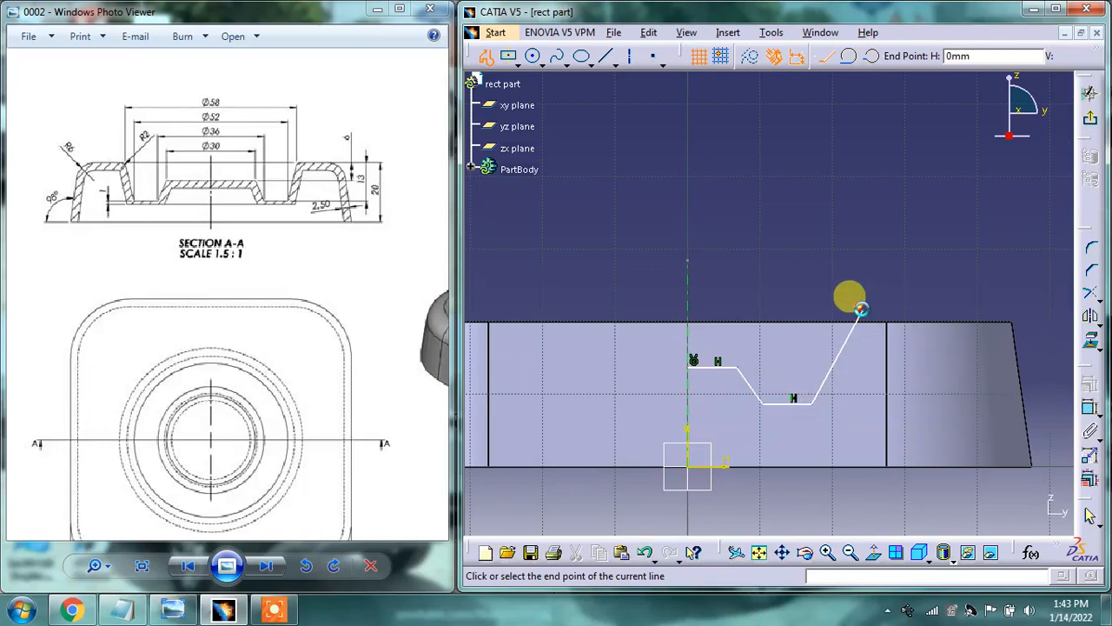
double_click(862, 313)
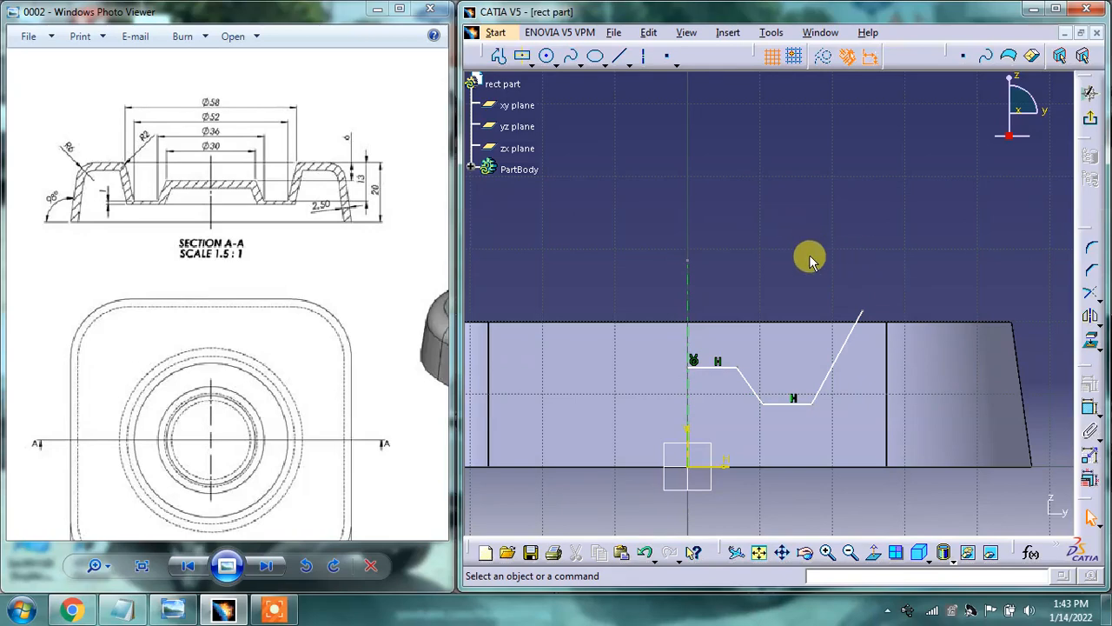
Dimension the profile's upper horizontal line and set its length to 15 mm.
scroll(222, 148, "up", 3)
left_click_drag(238, 174, 246, 189)
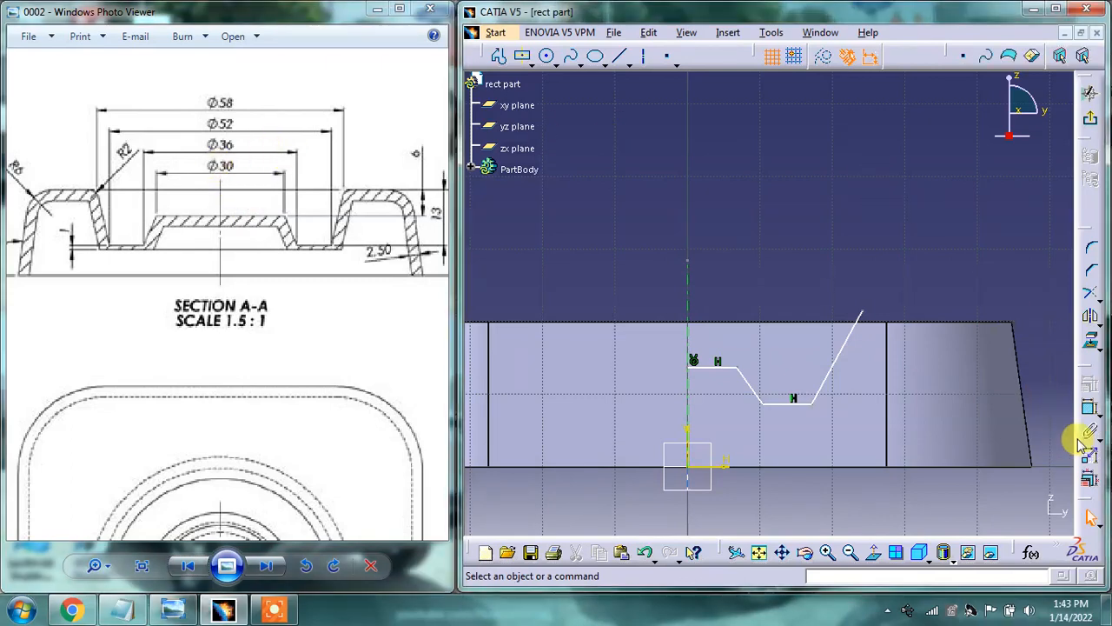
left_click(1088, 408)
left_click(722, 365)
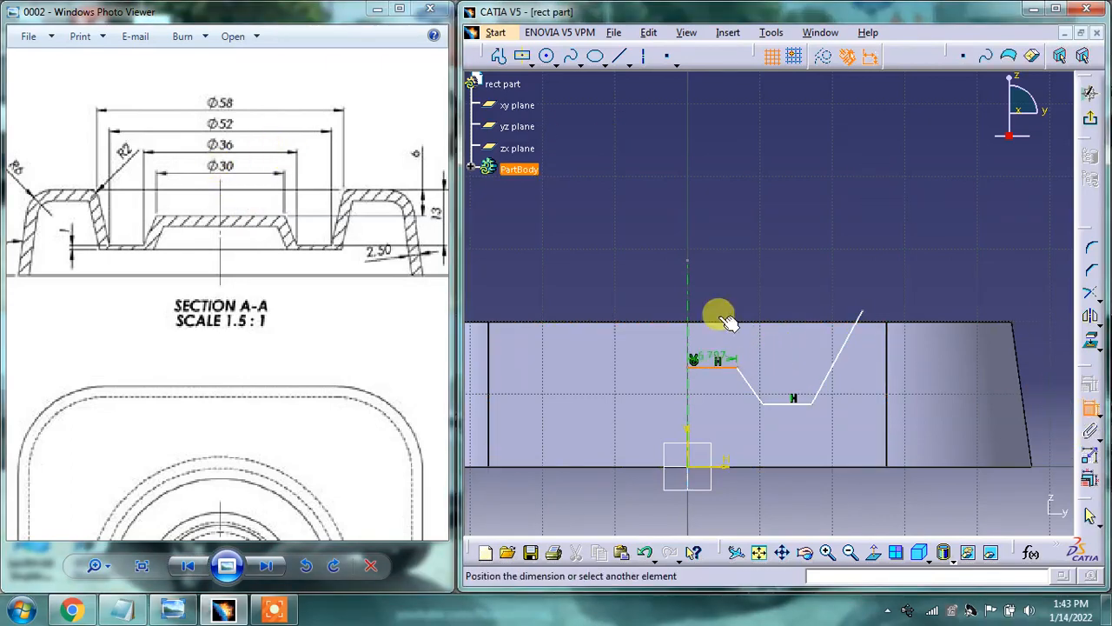
left_click(713, 306)
double_click(714, 302)
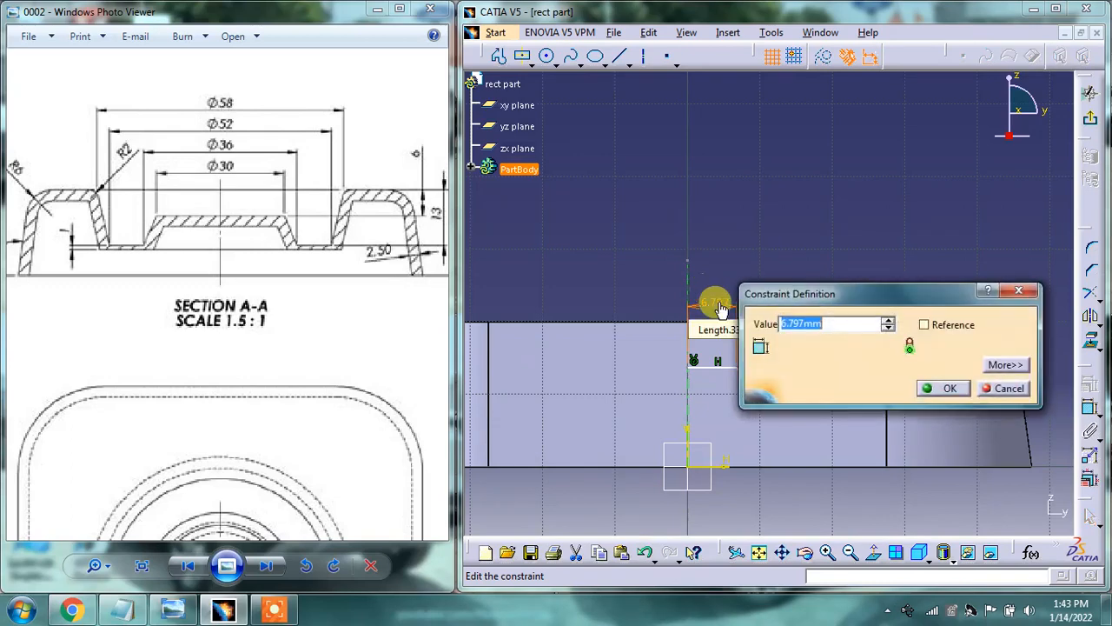
key("Return")
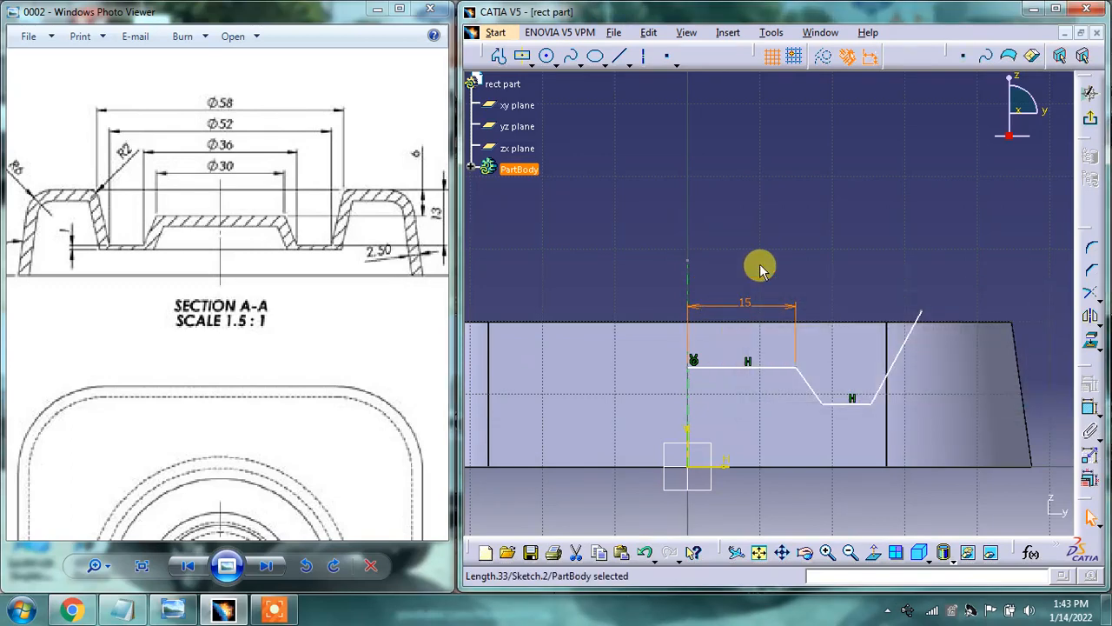
Dimension the horizontal distance from the axis to the lower end of the inner slope and set it to 18 mm.
mouse_move(786, 243)
middle_mouse_down()
mouse_move(740, 219)
mouse_move(745, 233)
middle_mouse_up()
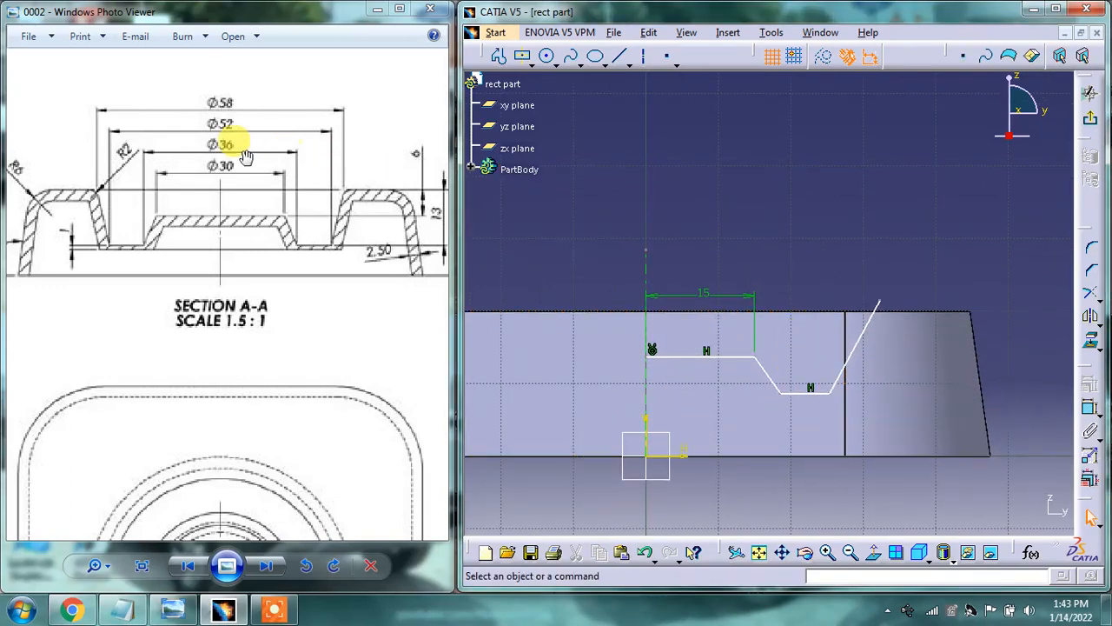
left_click(1090, 408)
left_click(982, 402)
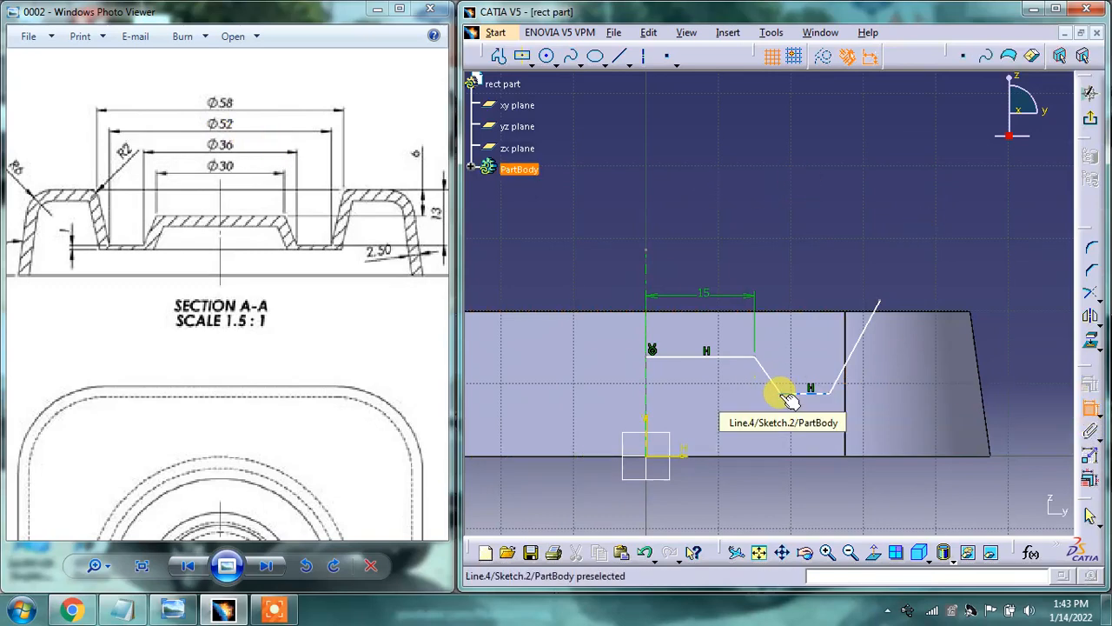
left_click(645, 257)
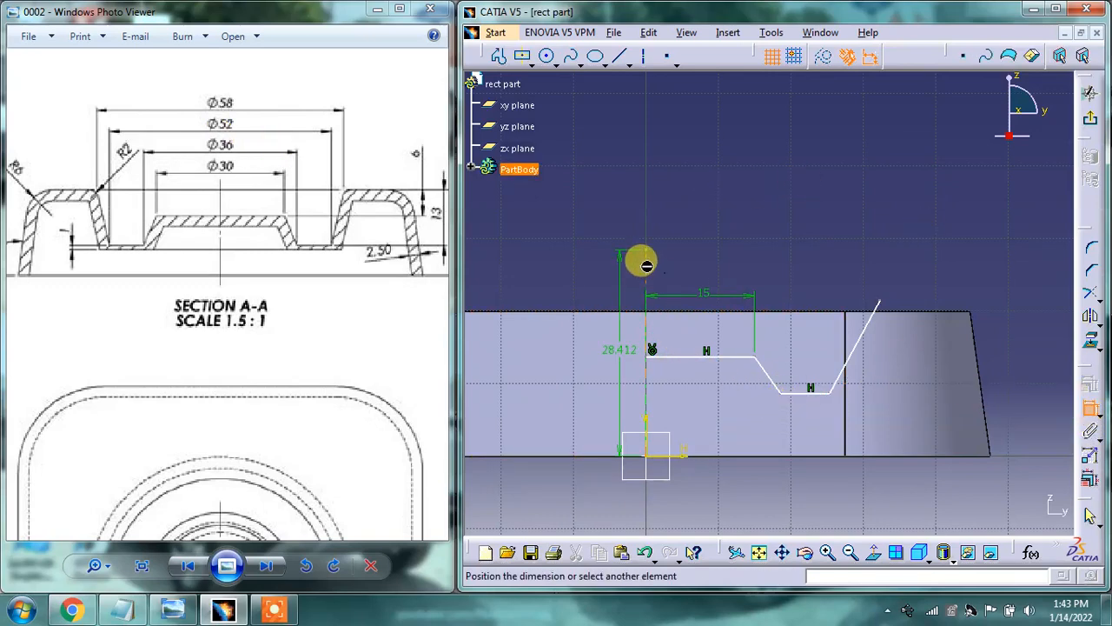
left_click(789, 405)
left_click(779, 391)
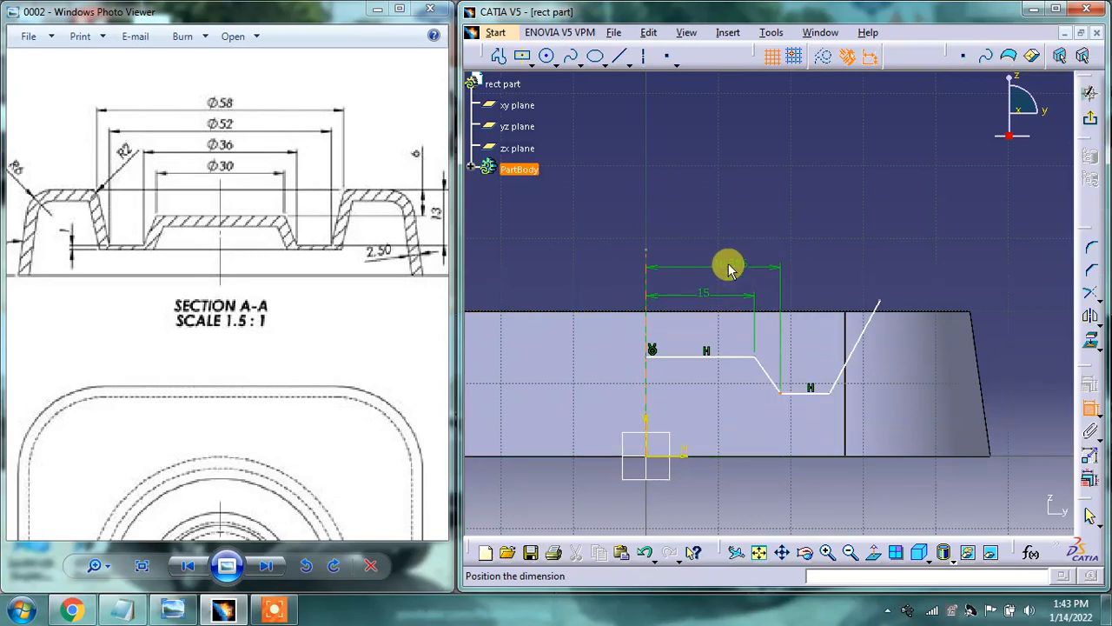
left_click(737, 262)
double_click(721, 252)
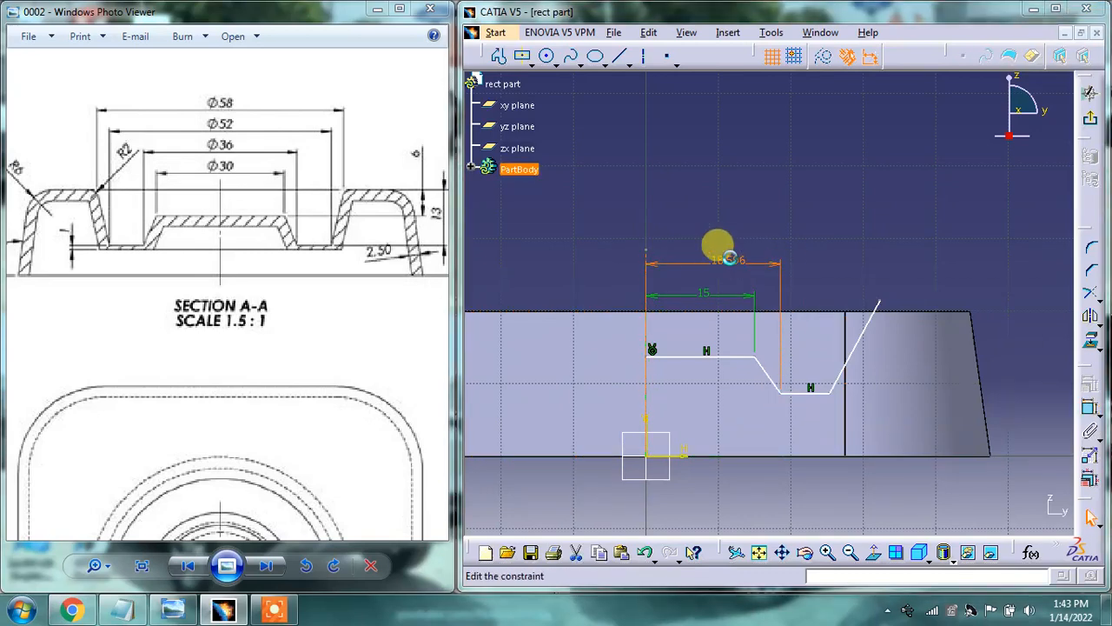
key("Return")
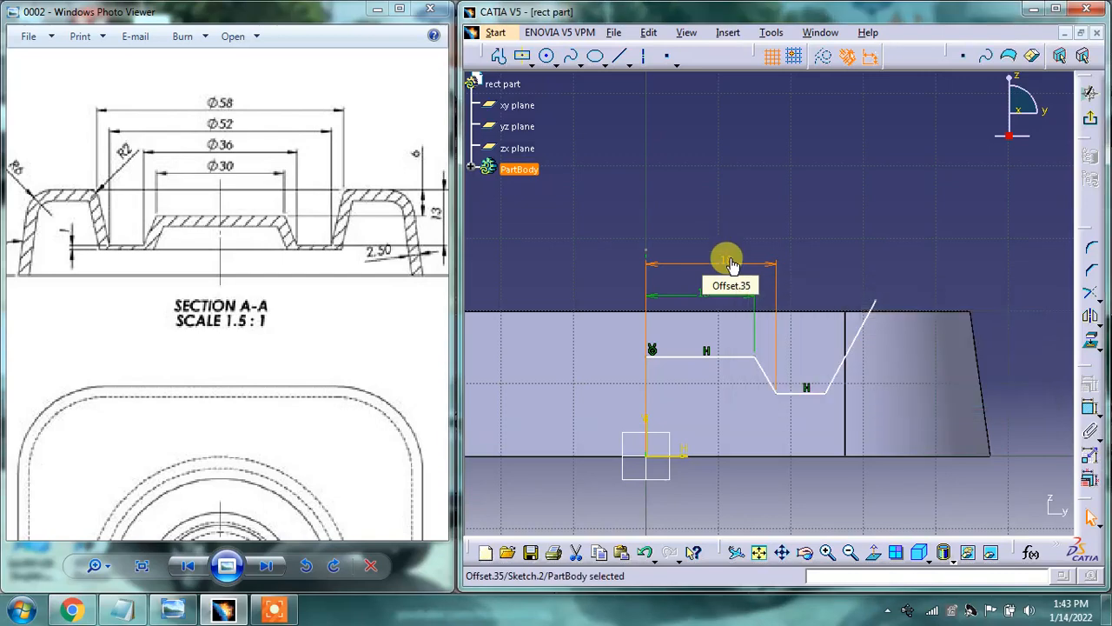
Dimension the vertical distance between the profile's upper horizontal line and the recess floor and set it to 13 mm.
mouse_move(253, 261)
left_mouse_down()
mouse_move(229, 233)
mouse_move(235, 194)
left_mouse_up()
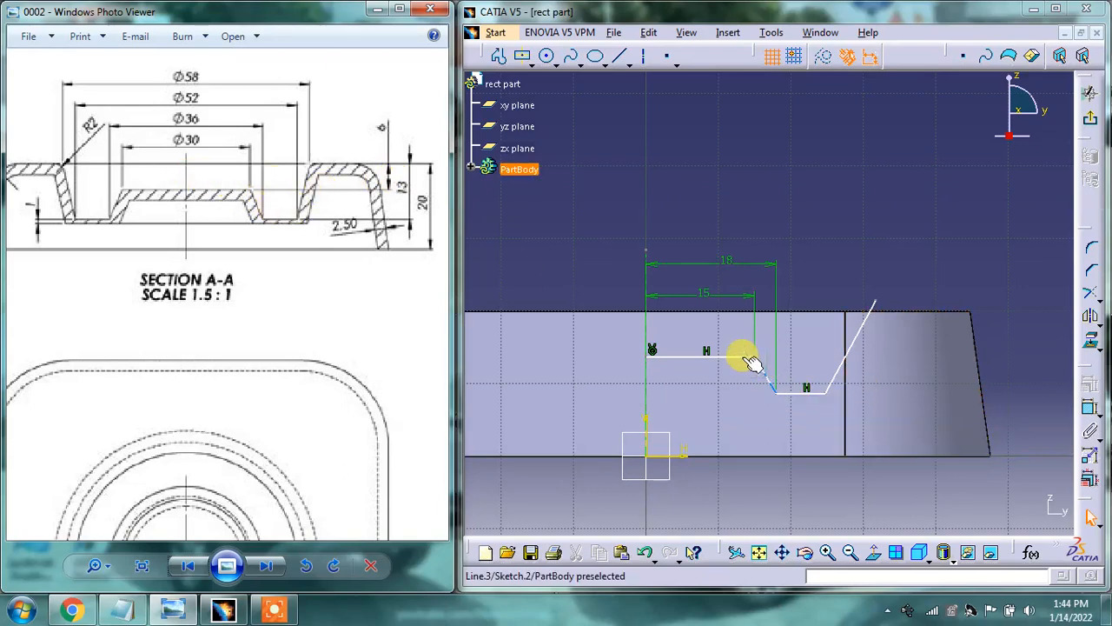
left_click(1092, 415)
left_click(737, 356)
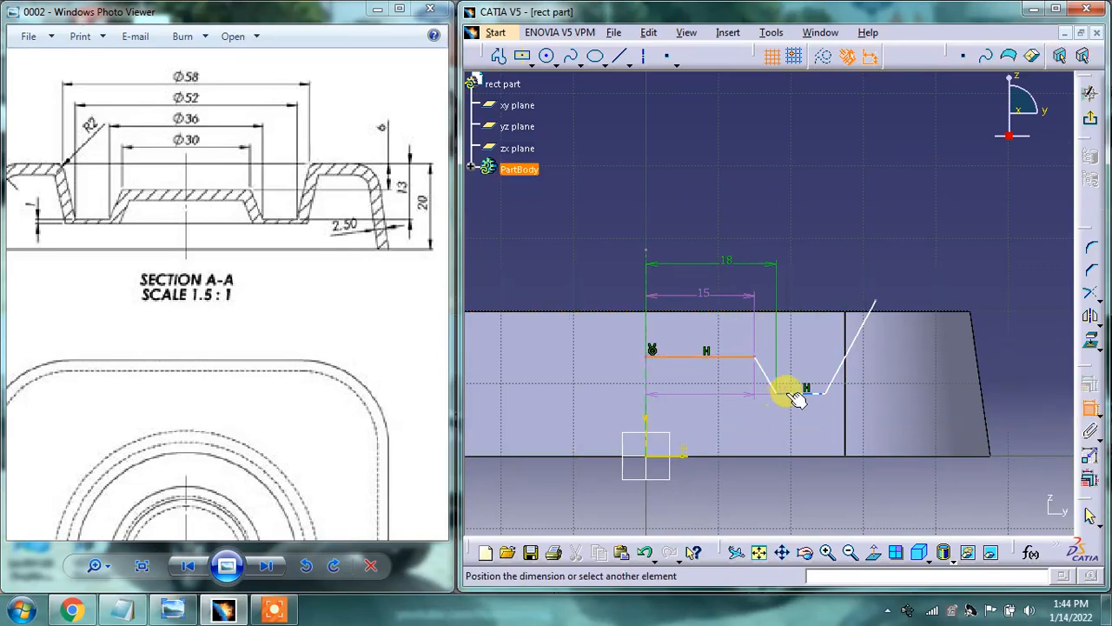
left_click(798, 361)
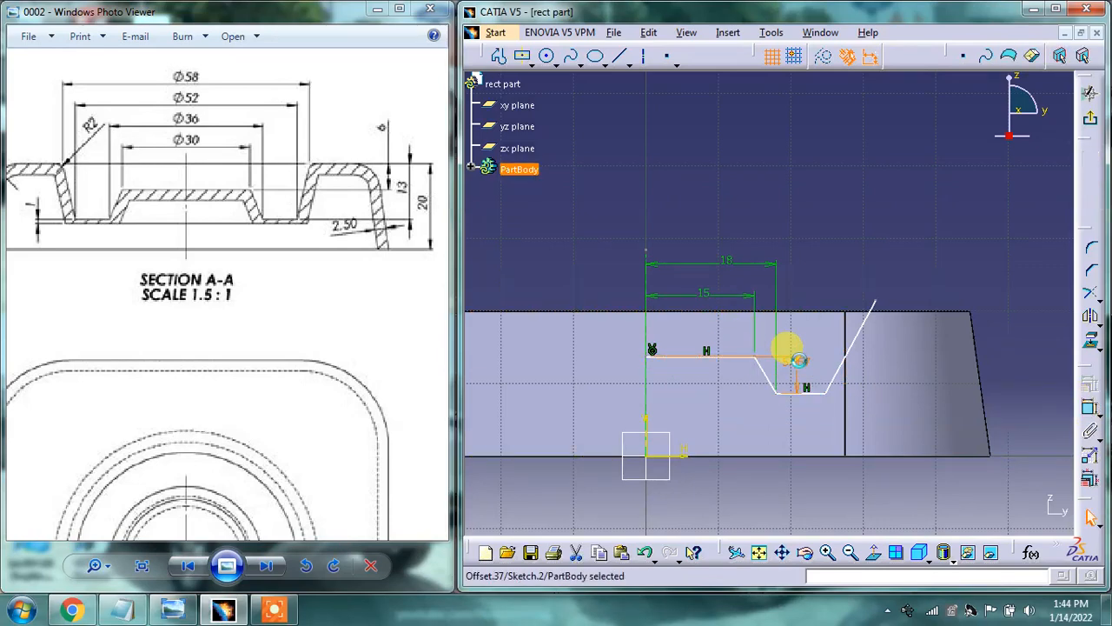
double_click(798, 360)
type("13mm")
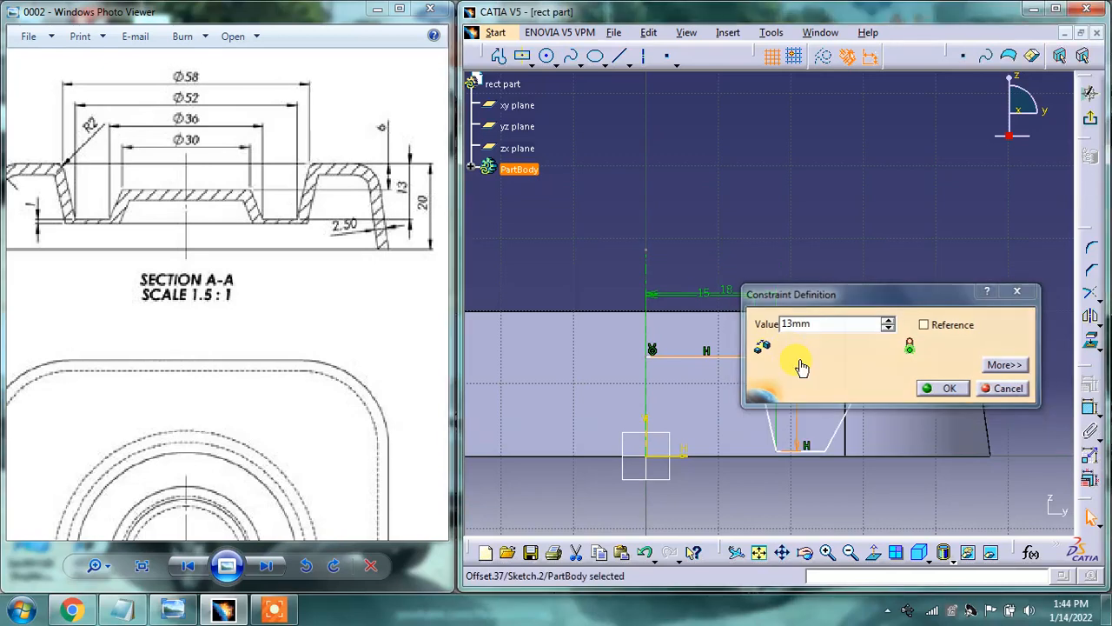
key("Return")
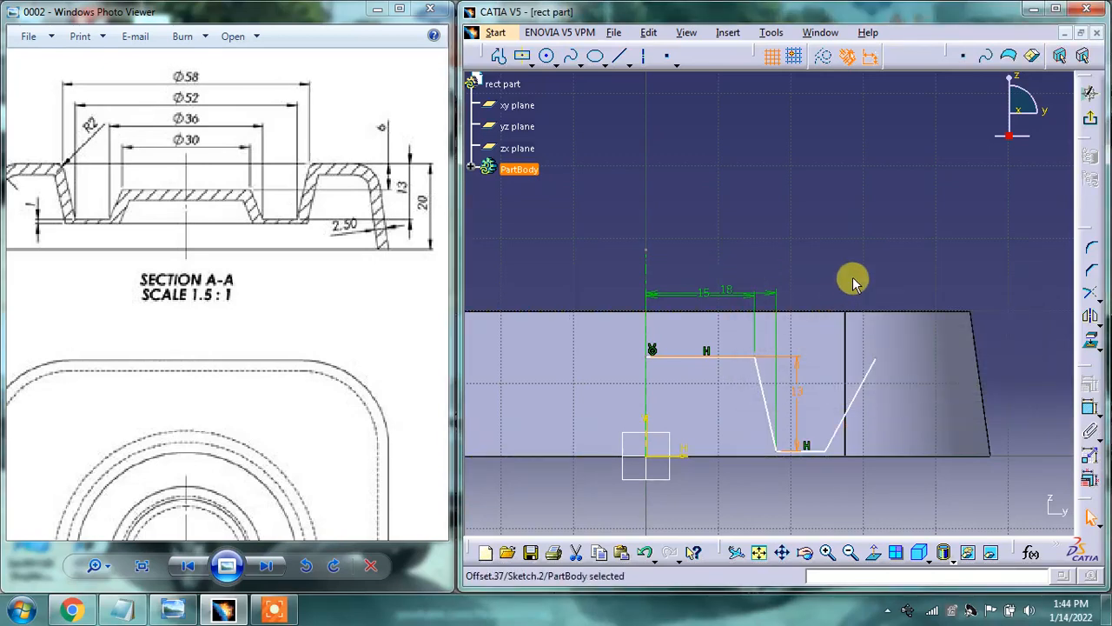
Change the vertical distance between the upper horizontal line and the recess floor to 7 mm.
middle_click_drag(826, 323, 822, 266)
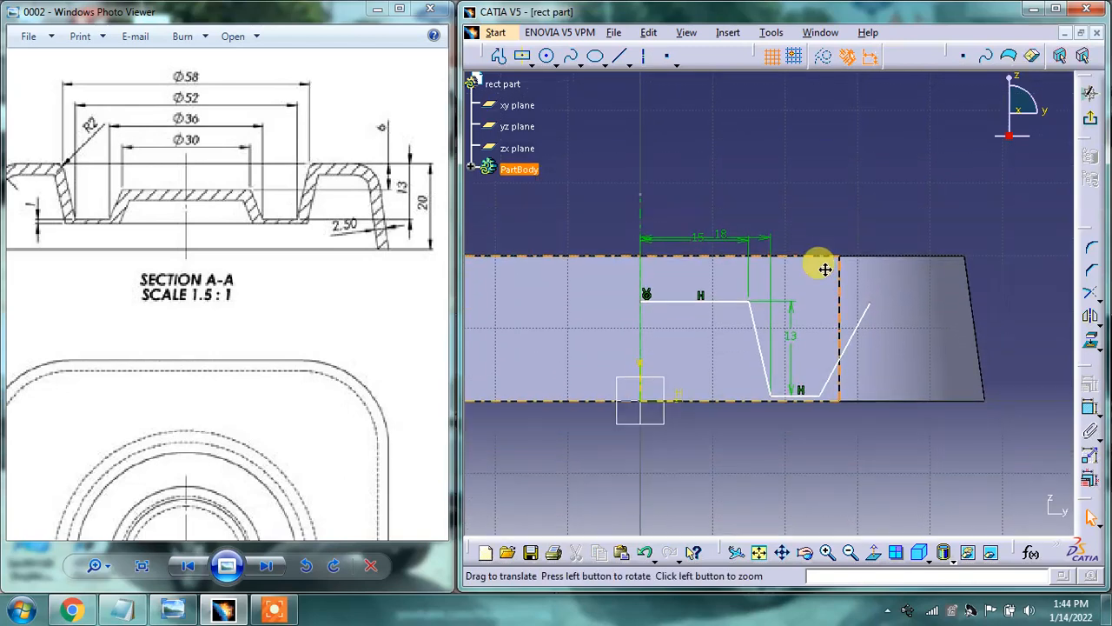
left_click_drag(348, 315, 352, 344)
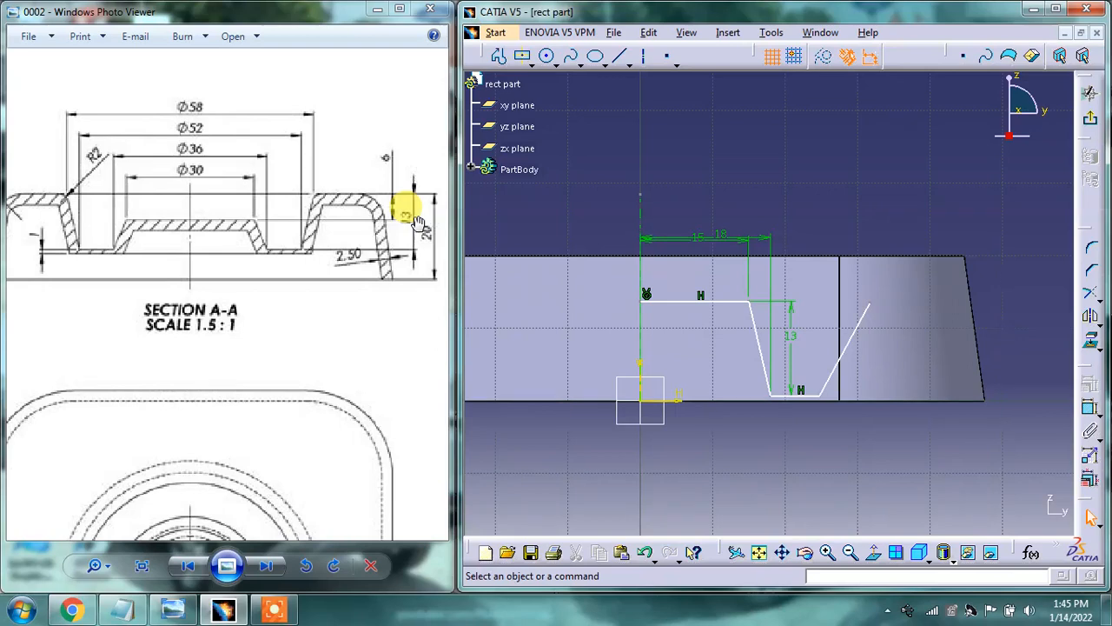
double_click(789, 333)
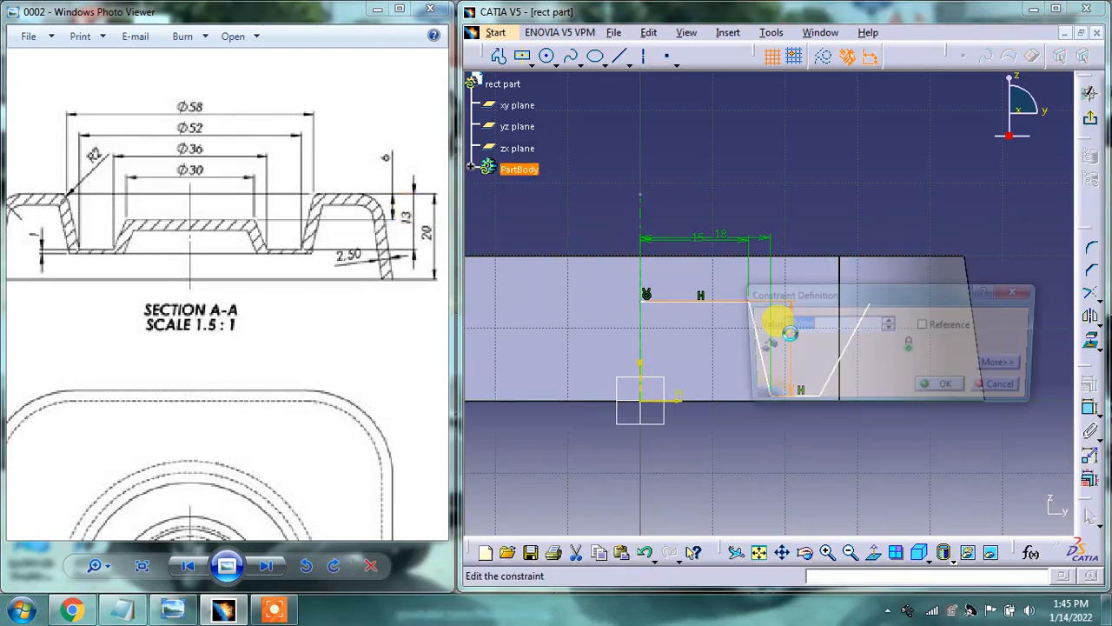
type("7")
key("Return")
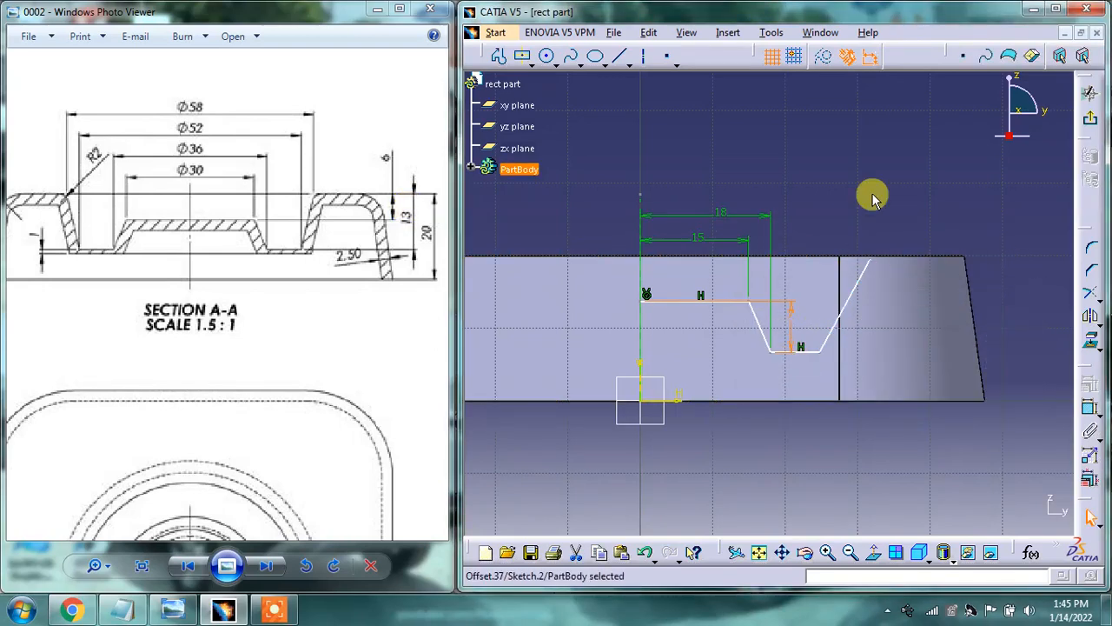
Move the free upper endpoint of the outer slope up past the pad's top edge.
left_click(868, 257)
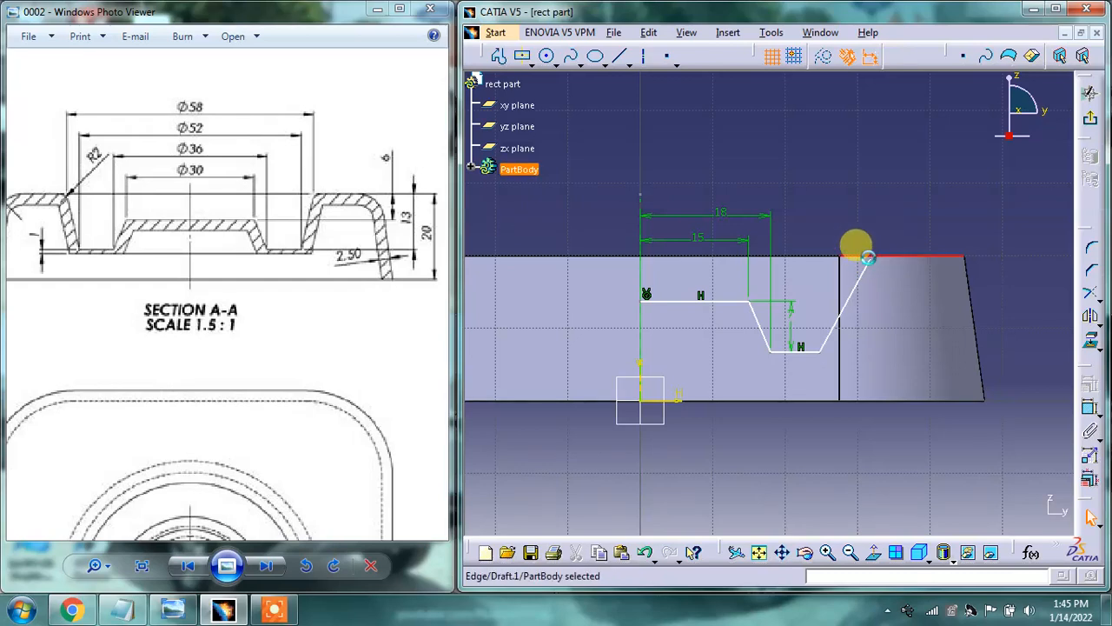
left_click(866, 236)
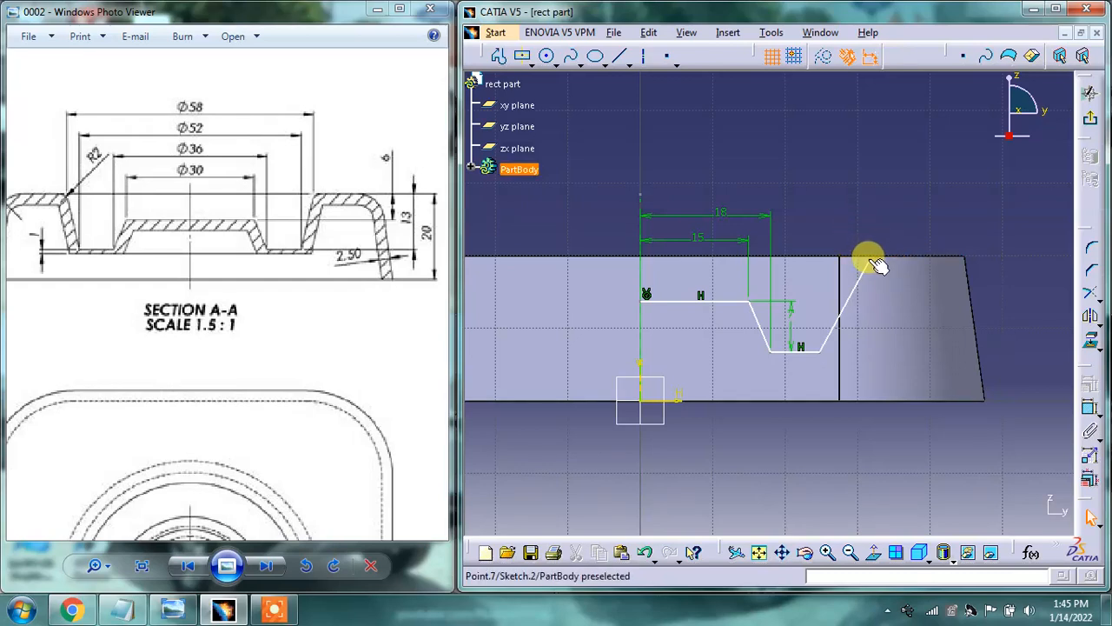
mouse_move(873, 262)
left_mouse_down()
mouse_move(852, 223)
mouse_move(859, 227)
left_mouse_up()
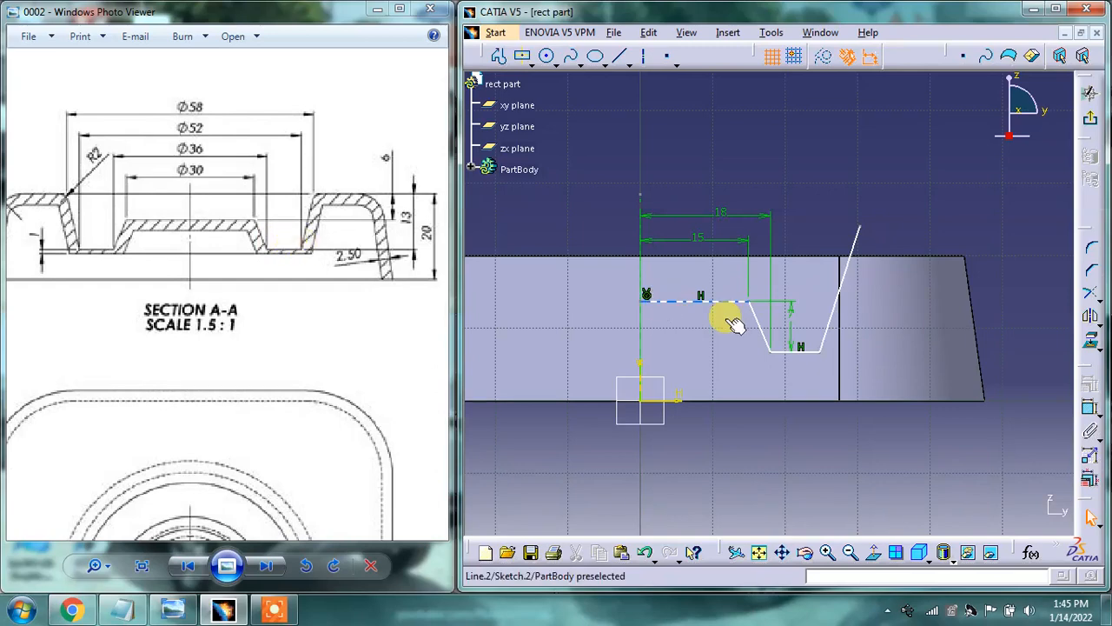
Dimension the horizontal distance from the axis to the outer end of the recess floor and set it to 26 mm.
left_click(1090, 407)
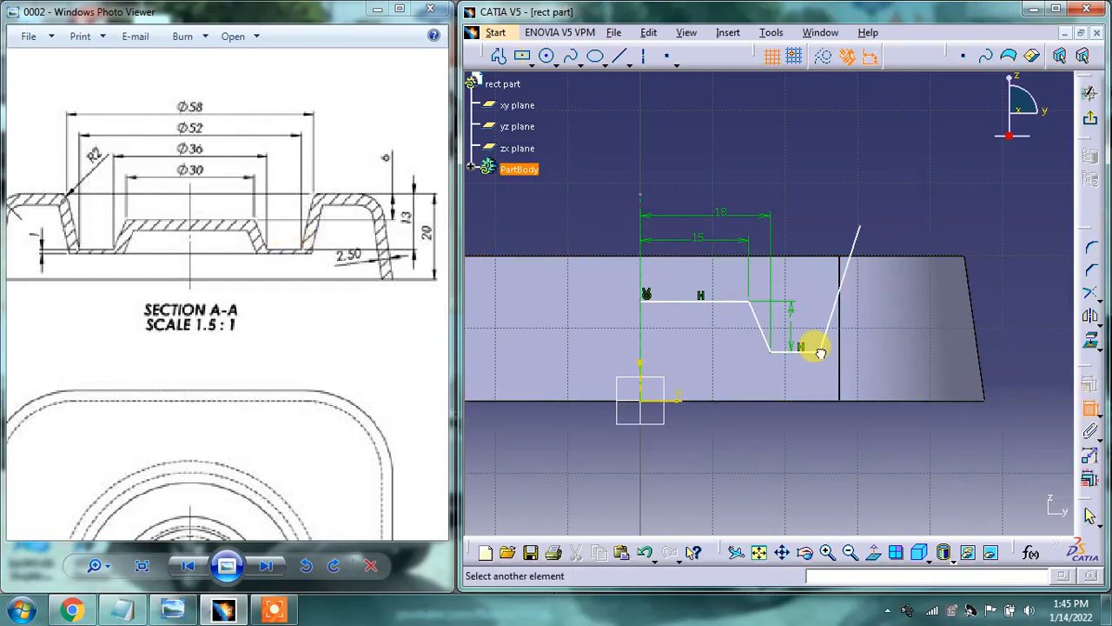
left_click(641, 199)
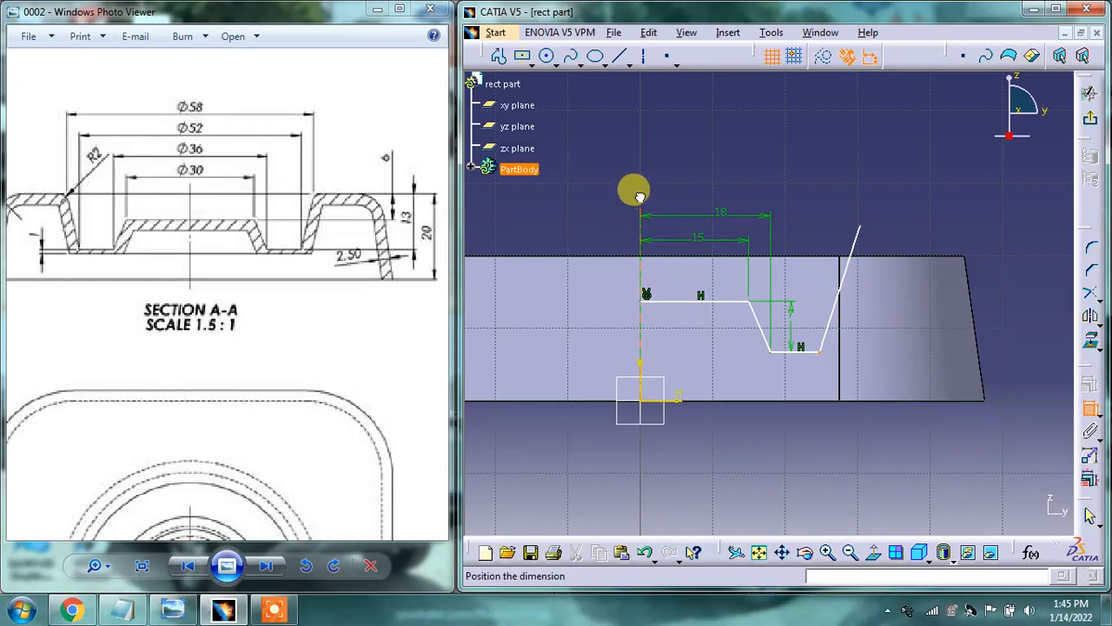
left_click(697, 164)
double_click(697, 165)
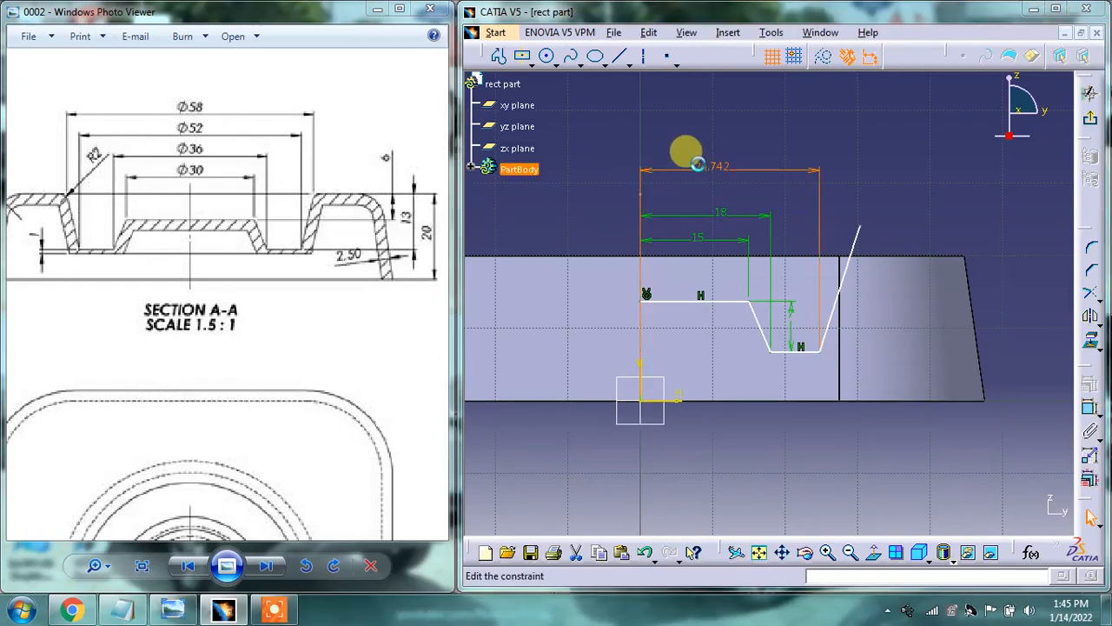
type("52/")
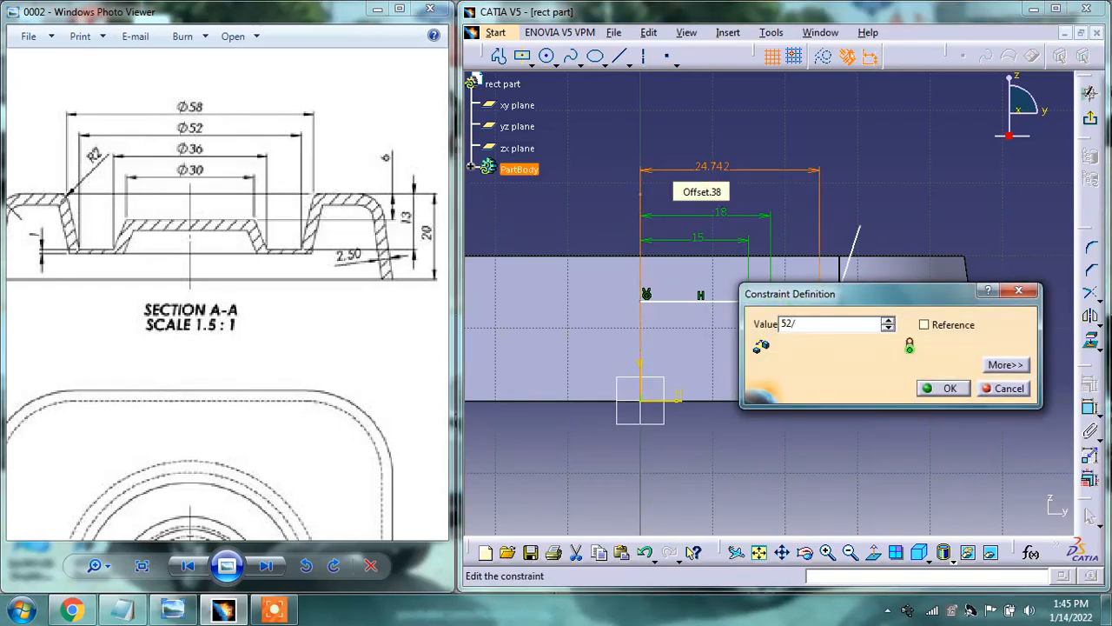
type("26mm")
key("Return")
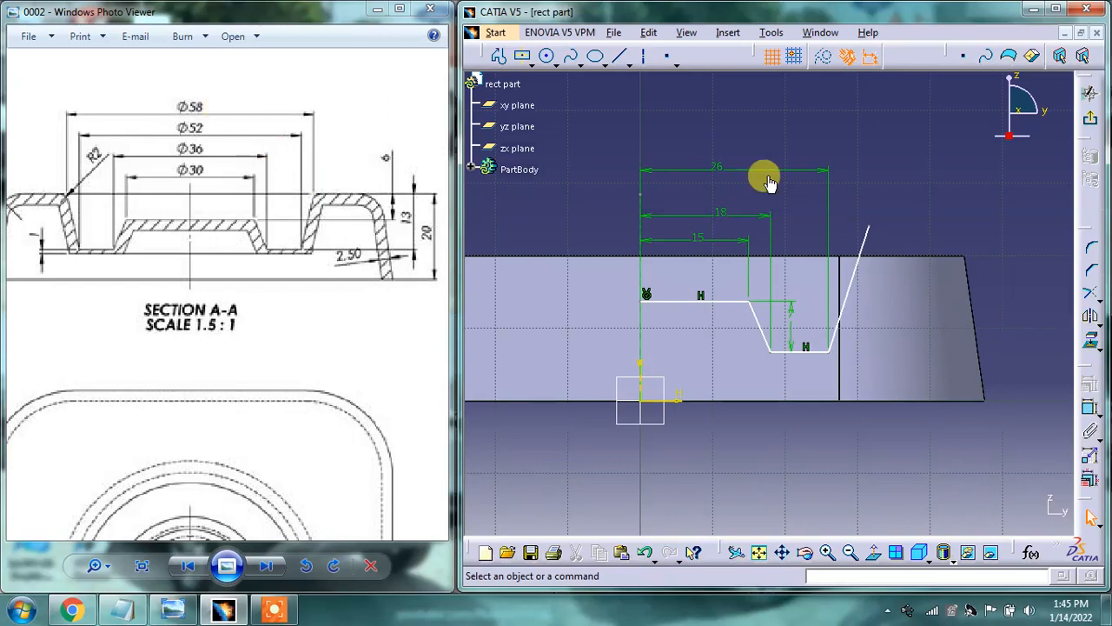
Dimension the horizontal distance from the axis to the outer slope's upper endpoint and set it to 58/2 mm.
left_click(1089, 409)
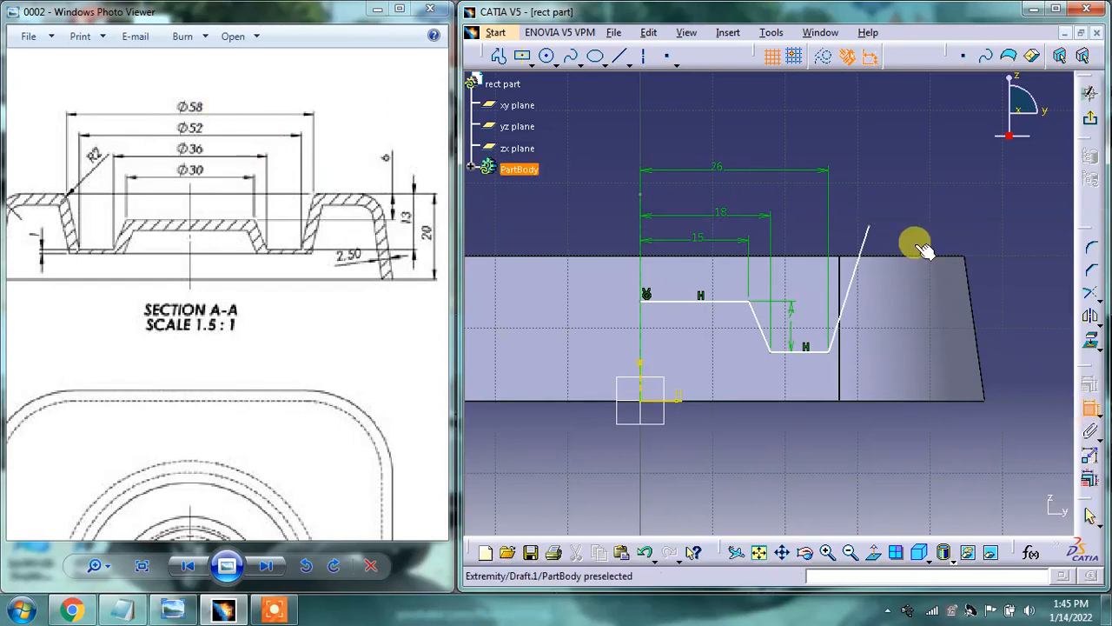
left_click(868, 222)
left_click(641, 195)
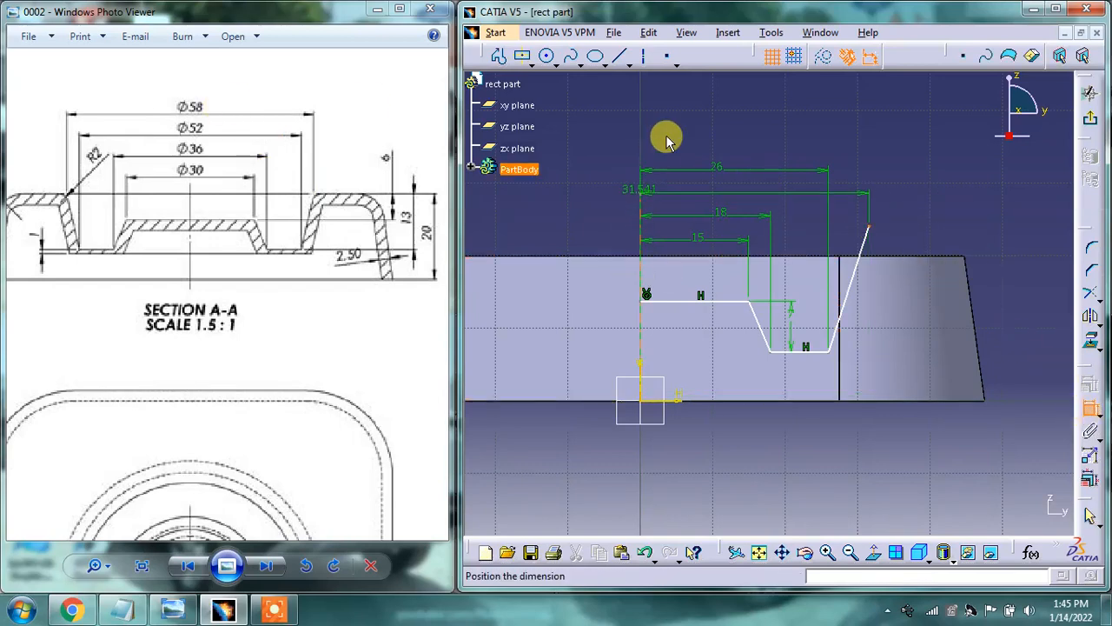
left_click(682, 128)
double_click(678, 118)
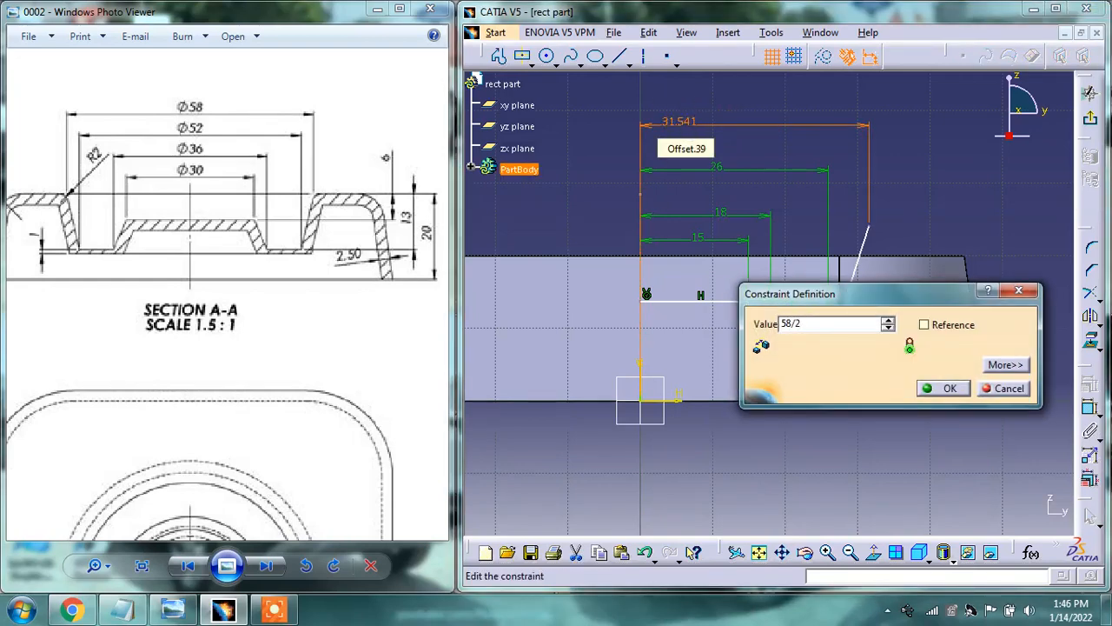
key("Return")
left_click(888, 167)
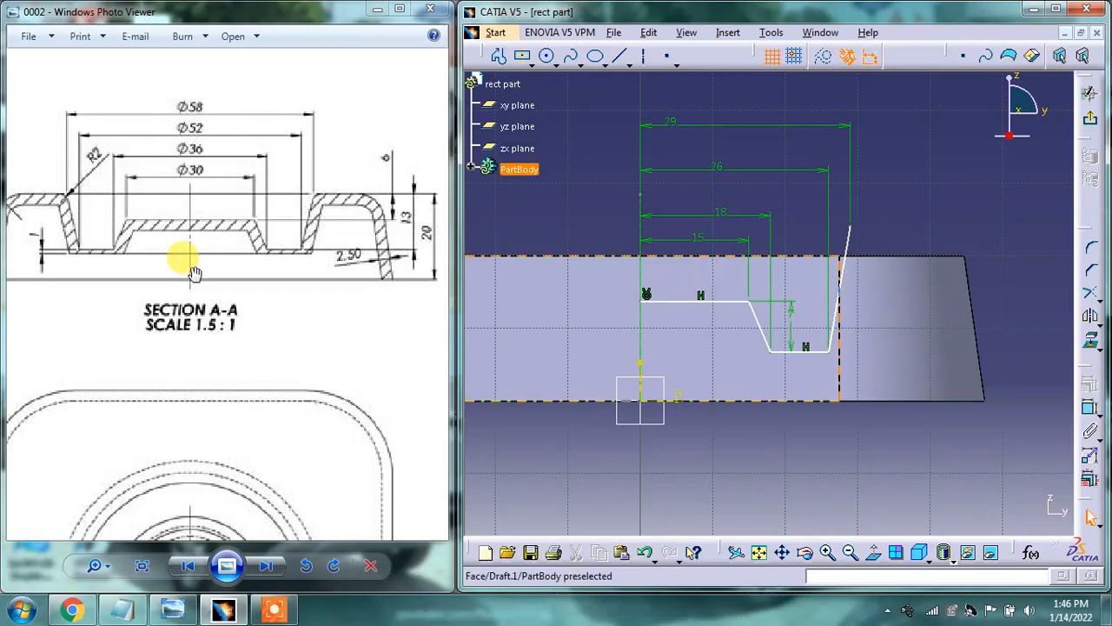
Dimension the depth of the upper horizontal line below the pad's top edge and set it to 6 mm.
left_click_drag(185, 241, 185, 245)
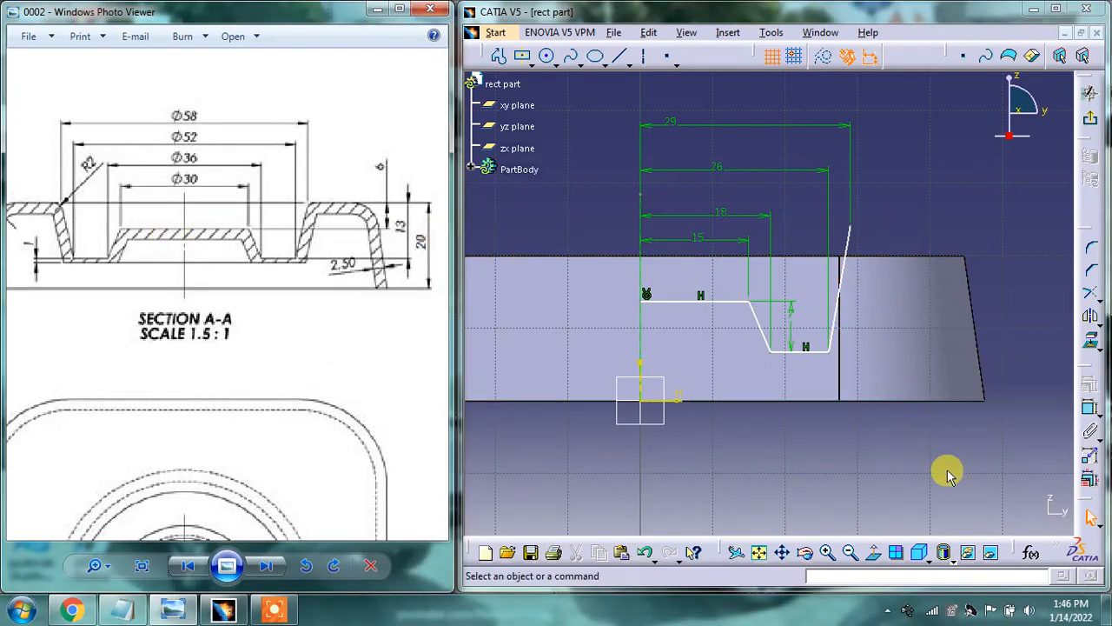
left_click(645, 299)
left_click(666, 254)
left_click(589, 229)
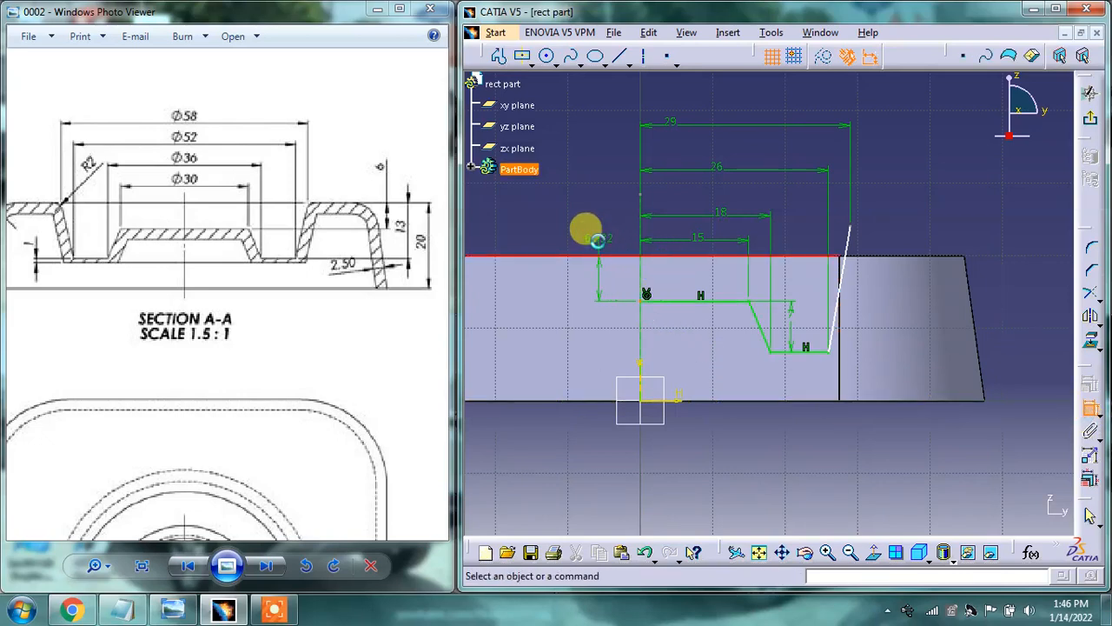
left_click(602, 240)
double_click(603, 242)
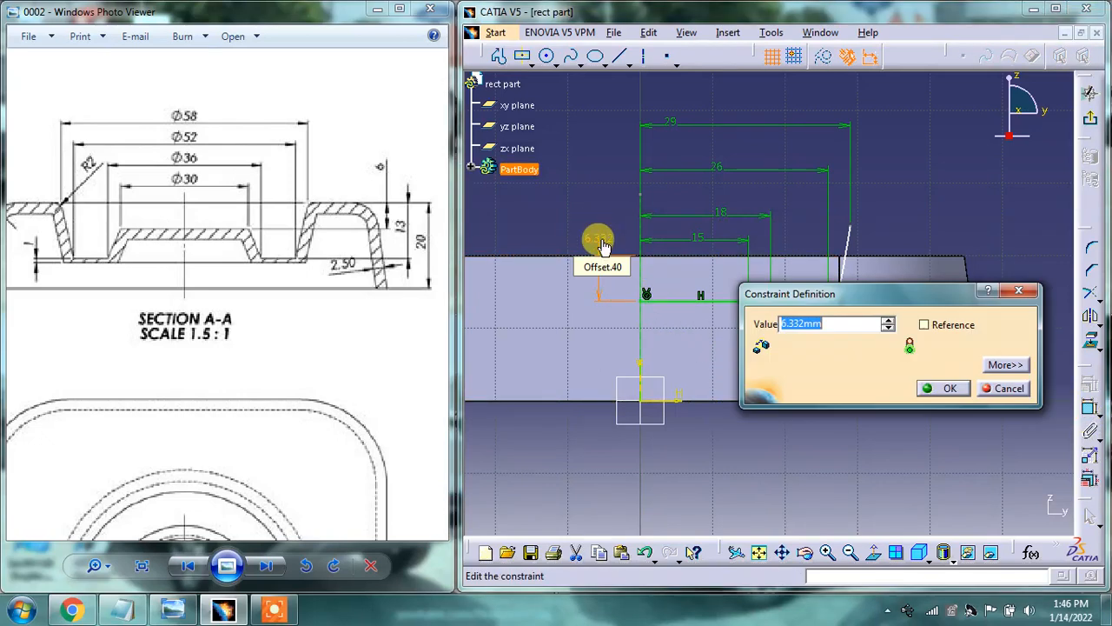
type("6")
key("Return")
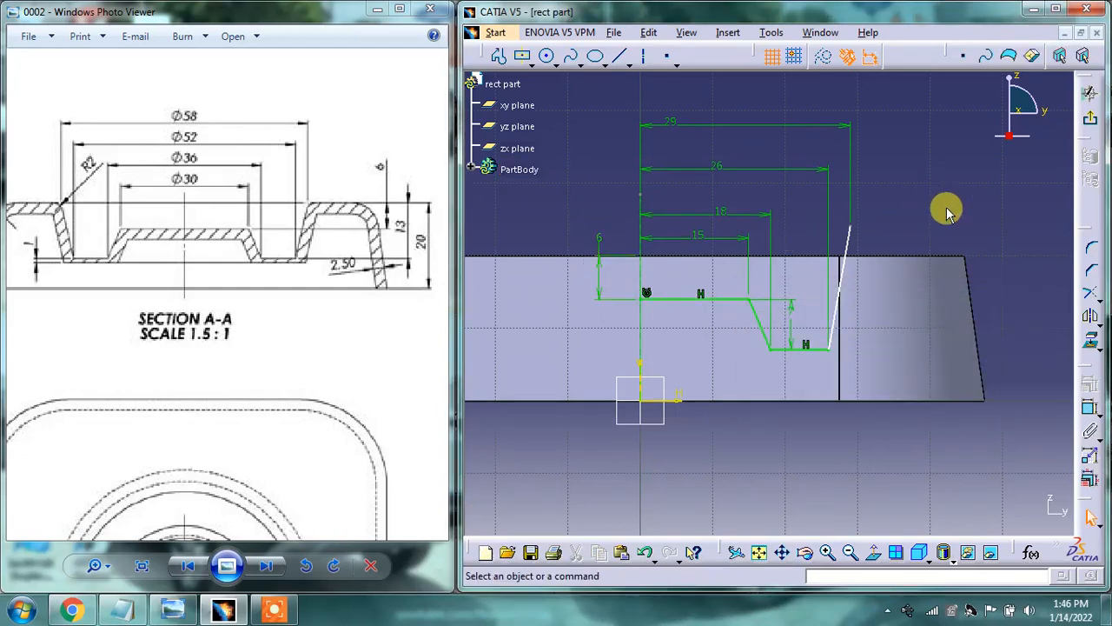
left_click(851, 265)
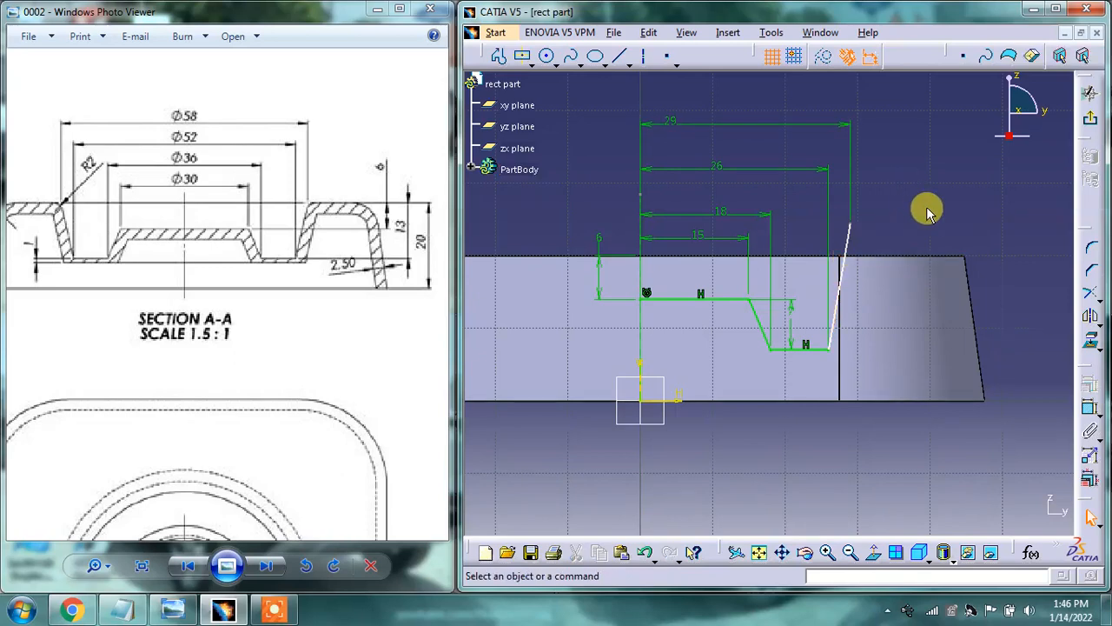
left_click(1088, 412)
left_click(1088, 409)
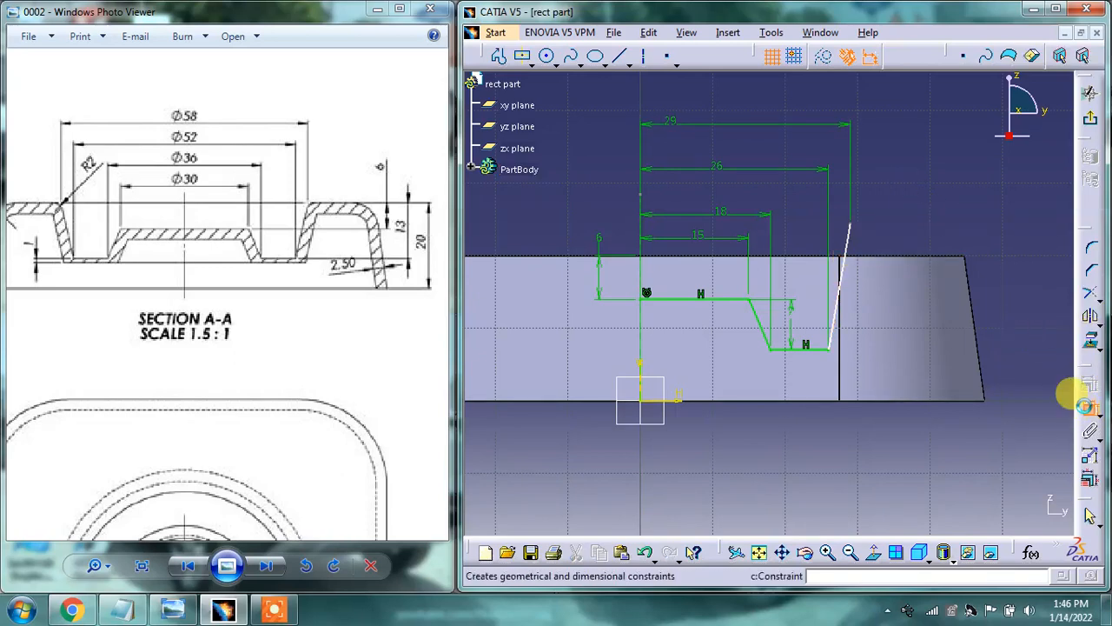
Close the recess profile with a vertical line up the axis past the pad's top edge and a line to the outer slope's upper endpoint.
left_click(498, 55)
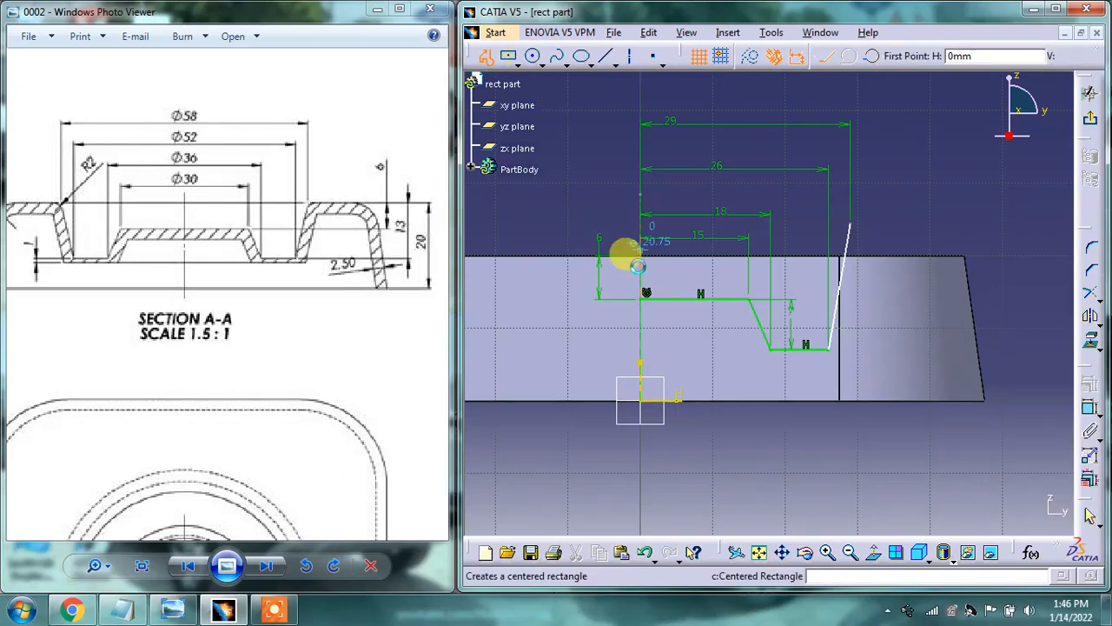
left_click(645, 296)
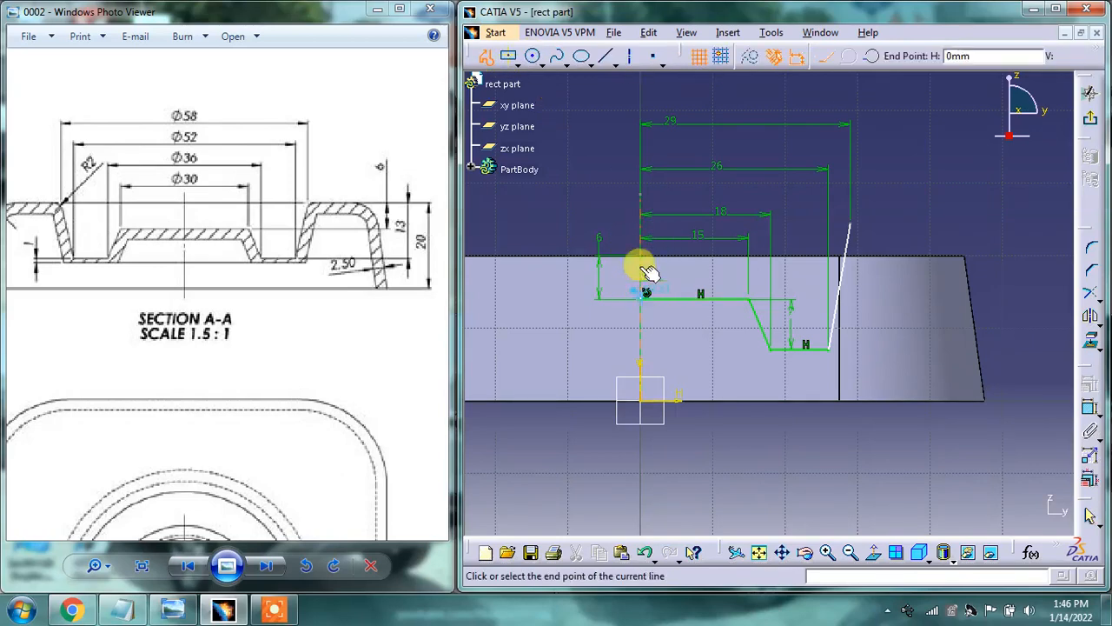
left_click(641, 233)
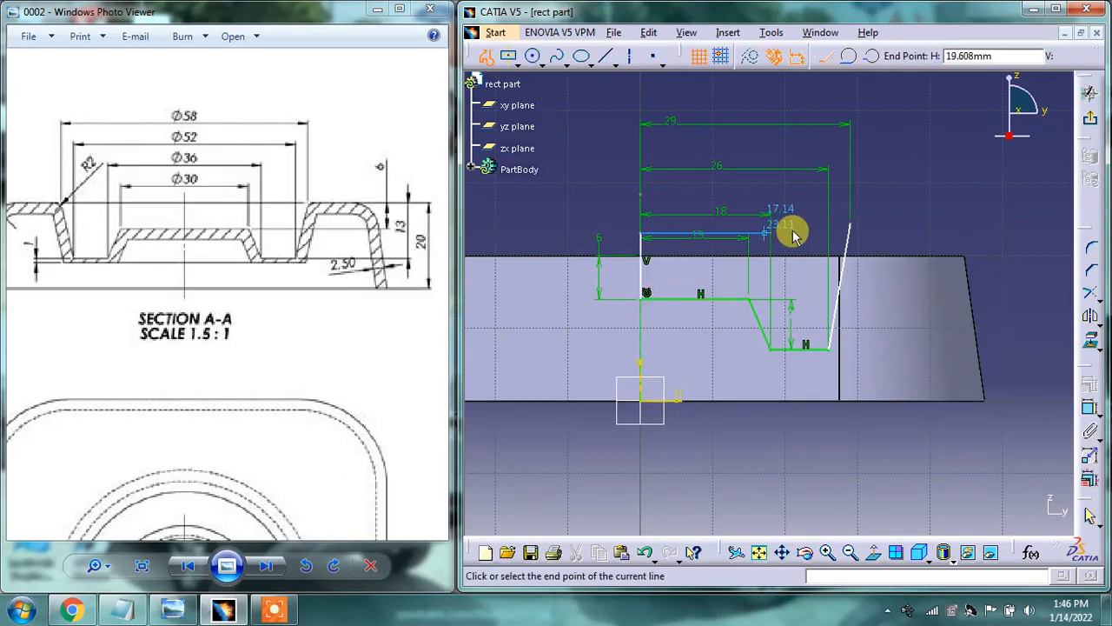
double_click(850, 225)
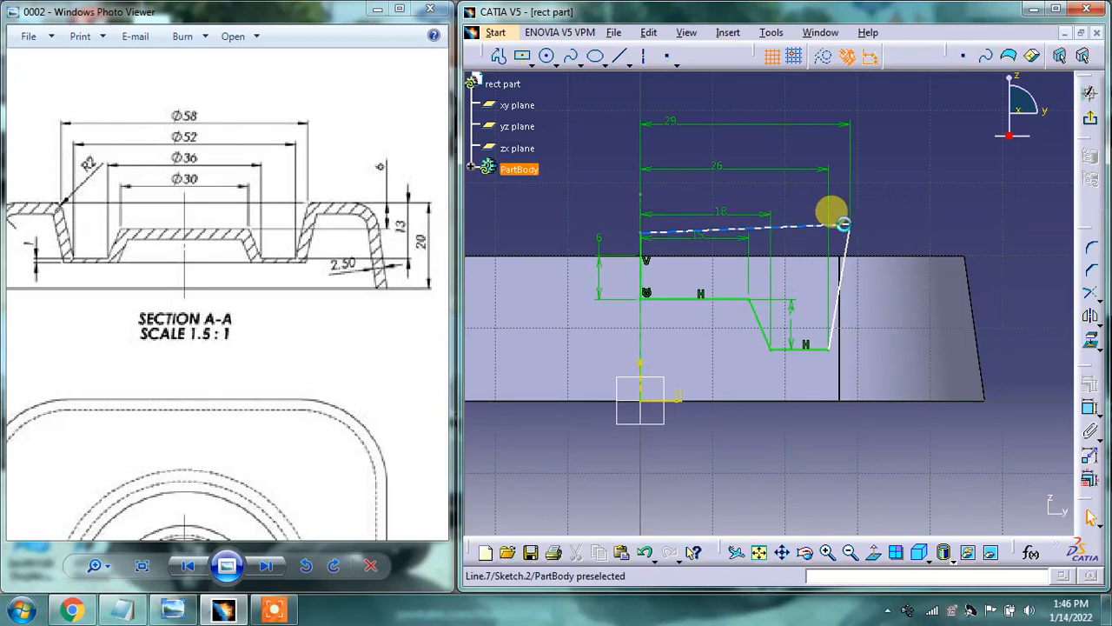
Constrain the profile's closing top line to be horizontal.
left_click(839, 224)
left_click(1088, 383)
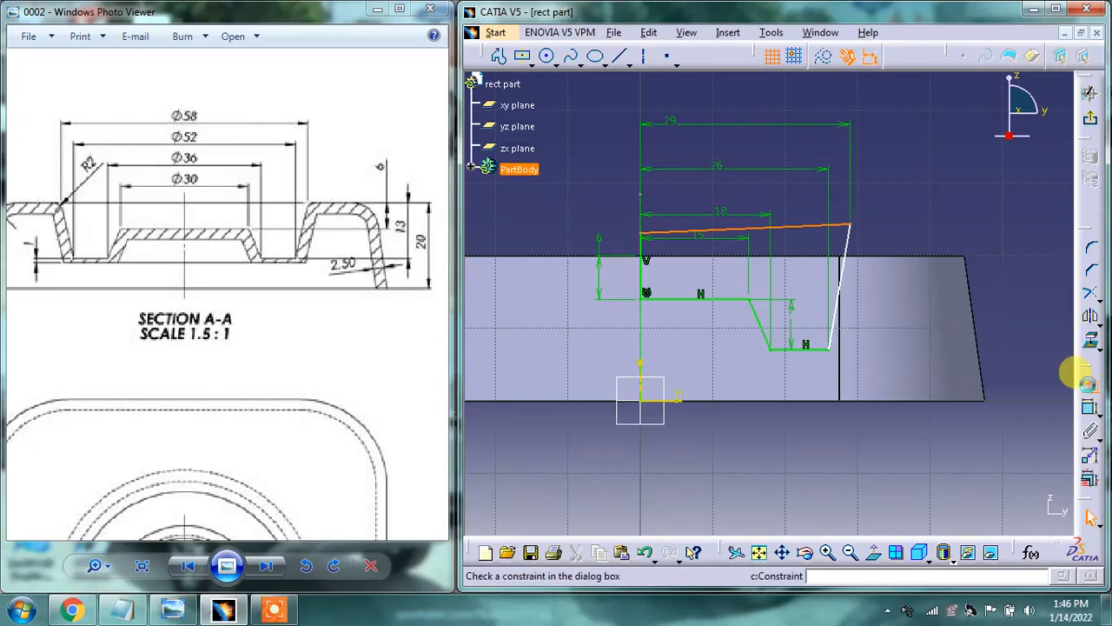
left_click(1008, 447)
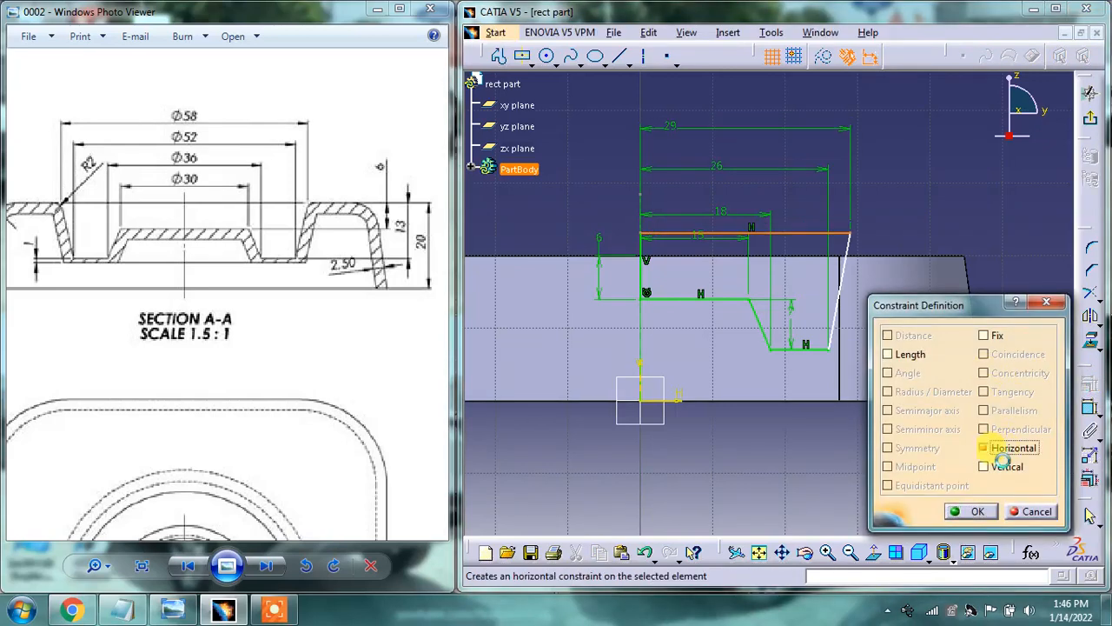
left_click(975, 511)
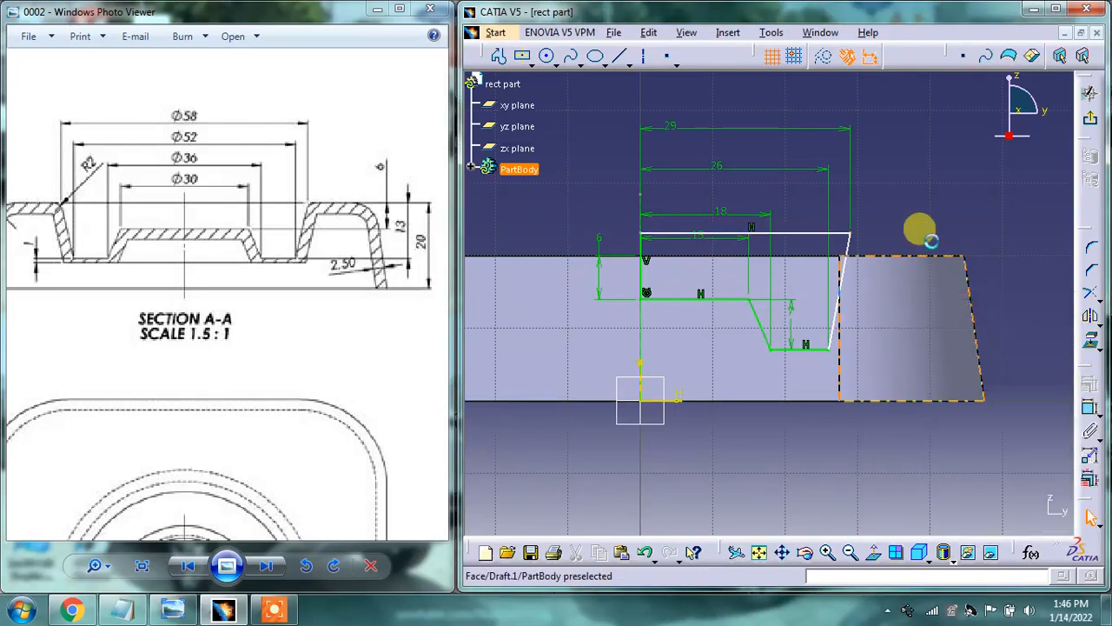
Dimension the vertical distance between the profile's top line and the recess floor line.
left_click(1090, 408)
left_click(794, 231)
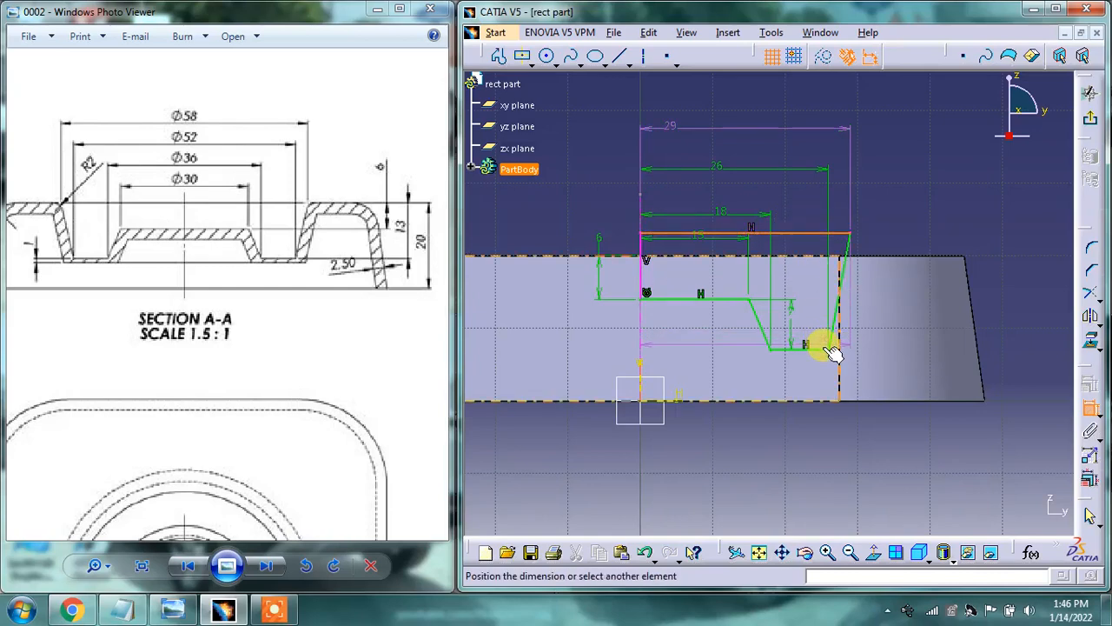
left_click(824, 350)
left_click(982, 250)
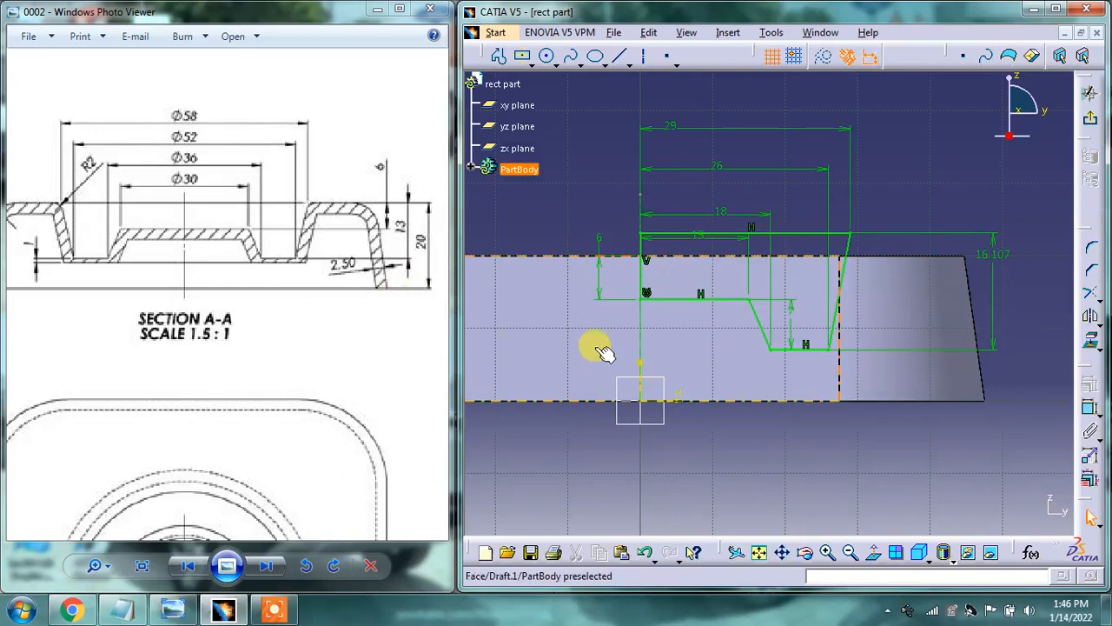
Exit the sketch and cut the stepped circular recess with a 360° Groove of the profile about the sketch axis.
mouse_move(646, 318)
middle_mouse_down()
mouse_move(730, 310)
mouse_move(719, 329)
middle_mouse_up()
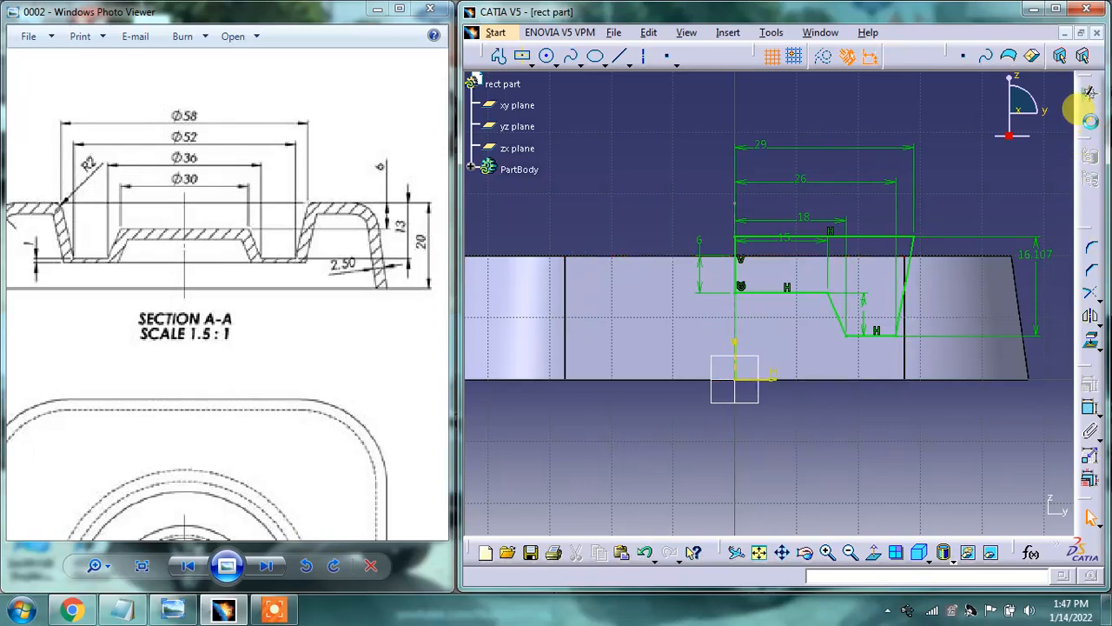
left_click(1089, 93)
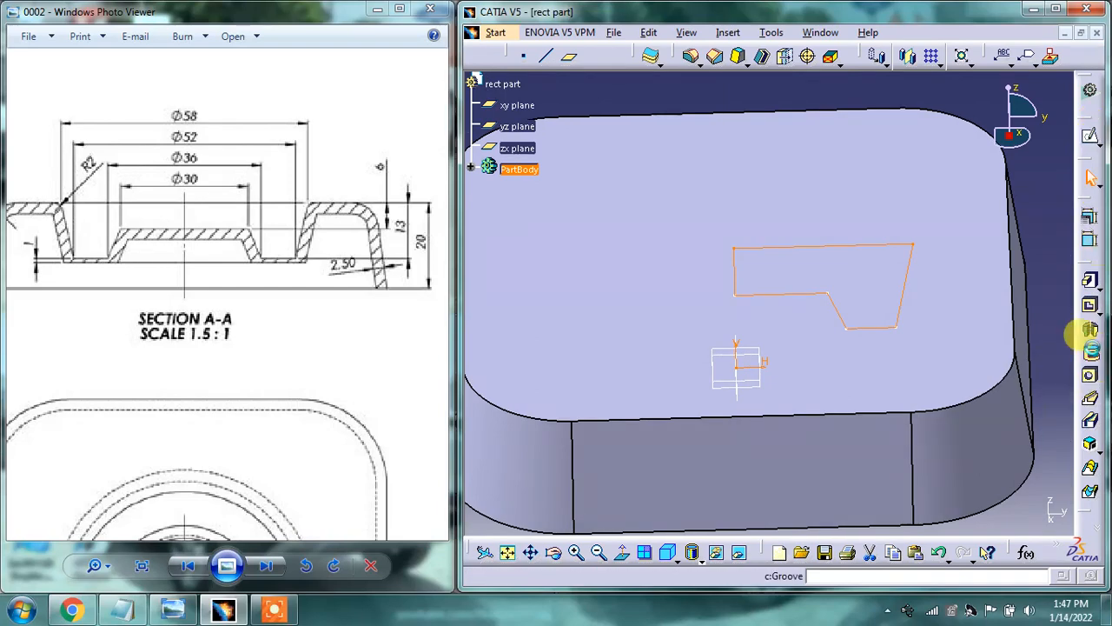
left_click(1090, 352)
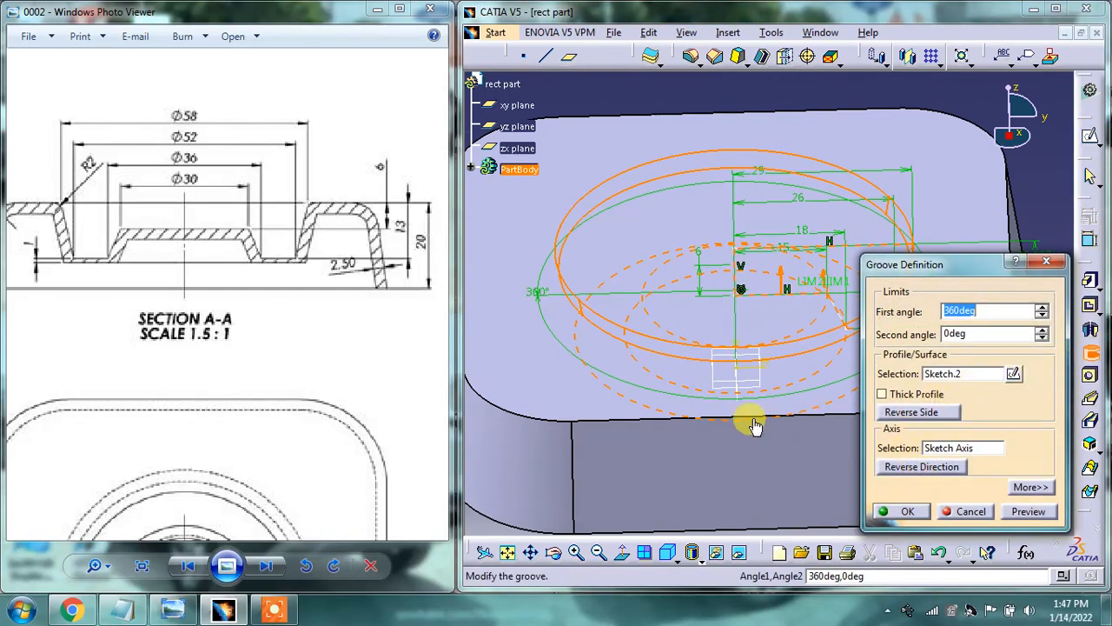
middle_click_drag(754, 426, 708, 325)
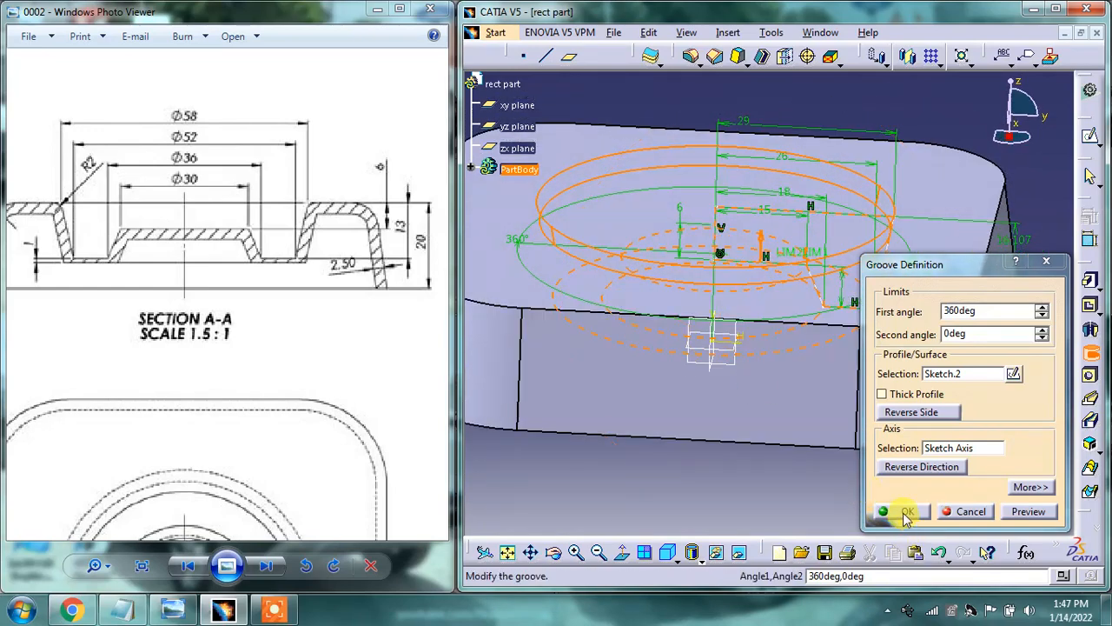
left_click(1021, 511)
middle_click_drag(751, 301, 717, 390)
left_click(908, 511)
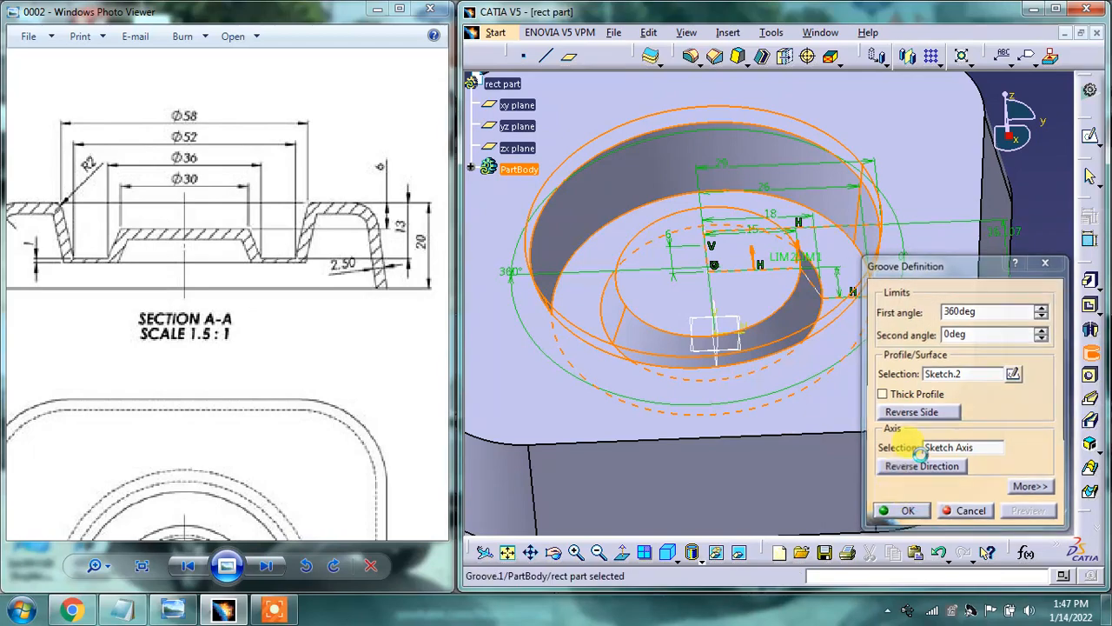
Shell the part with a 2.5 mm inside thickness, removing the flat bottom face.
middle_click_drag(749, 351, 773, 170)
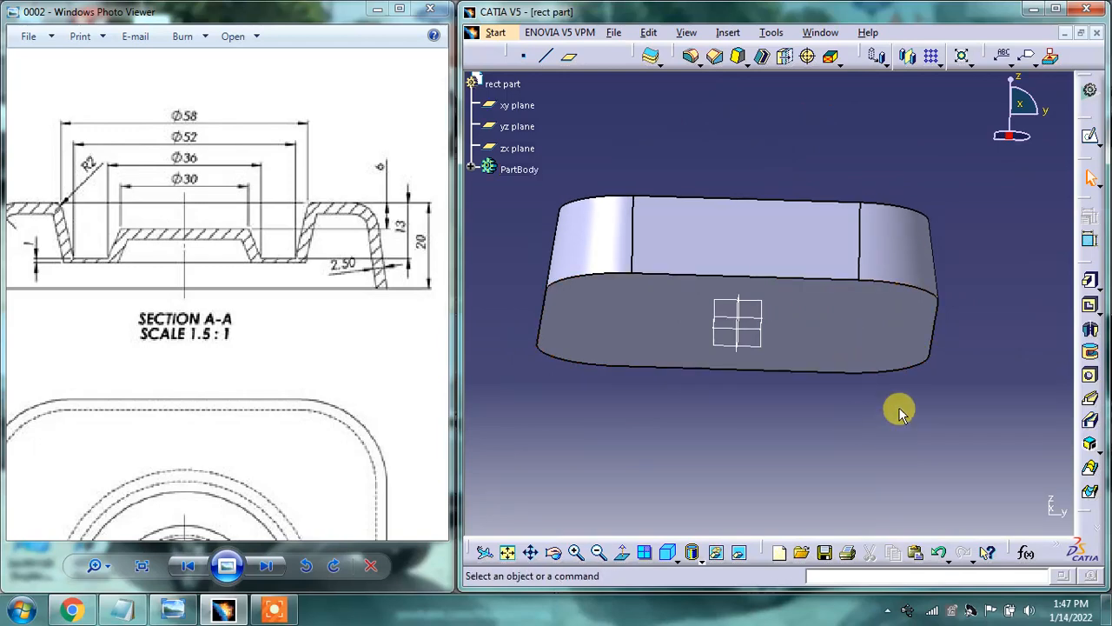
left_click(762, 59)
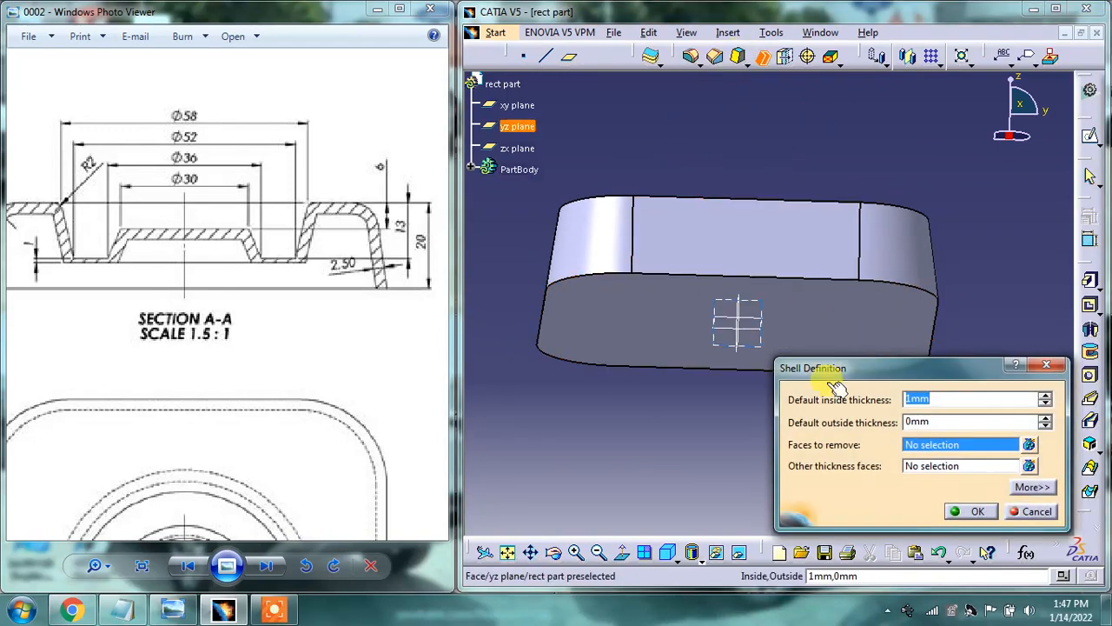
type("2")
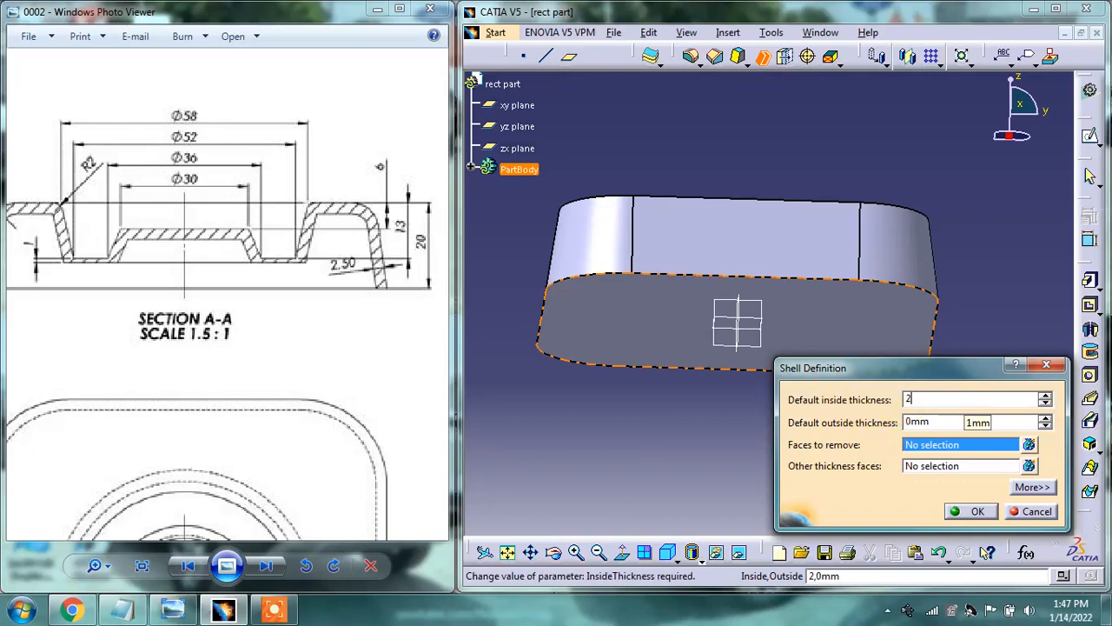
type(".5")
left_click(669, 337)
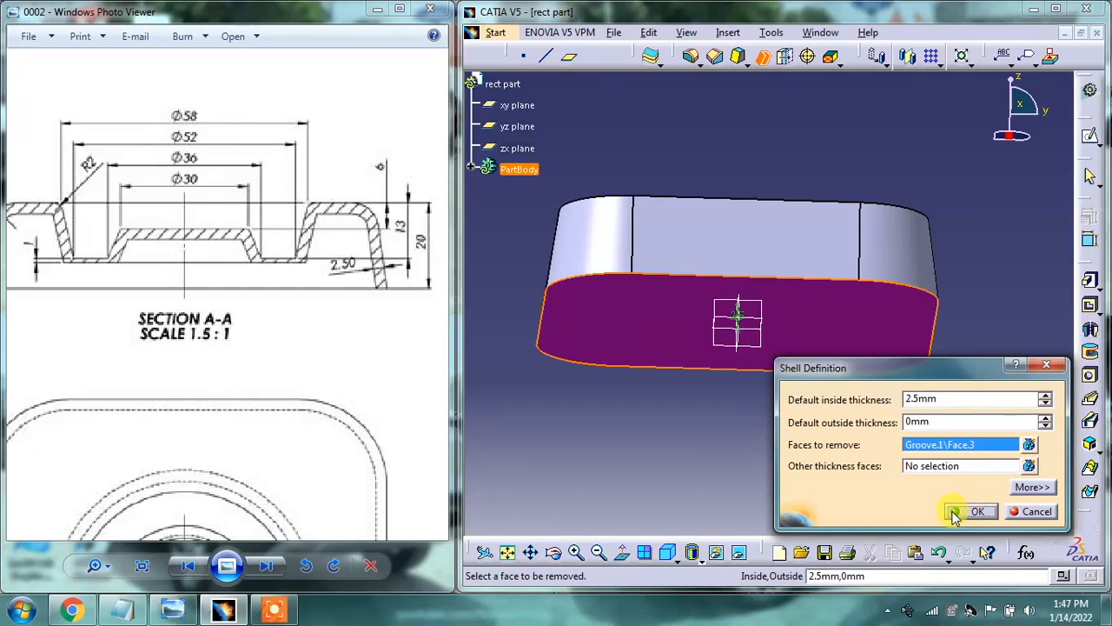
left_click(956, 512)
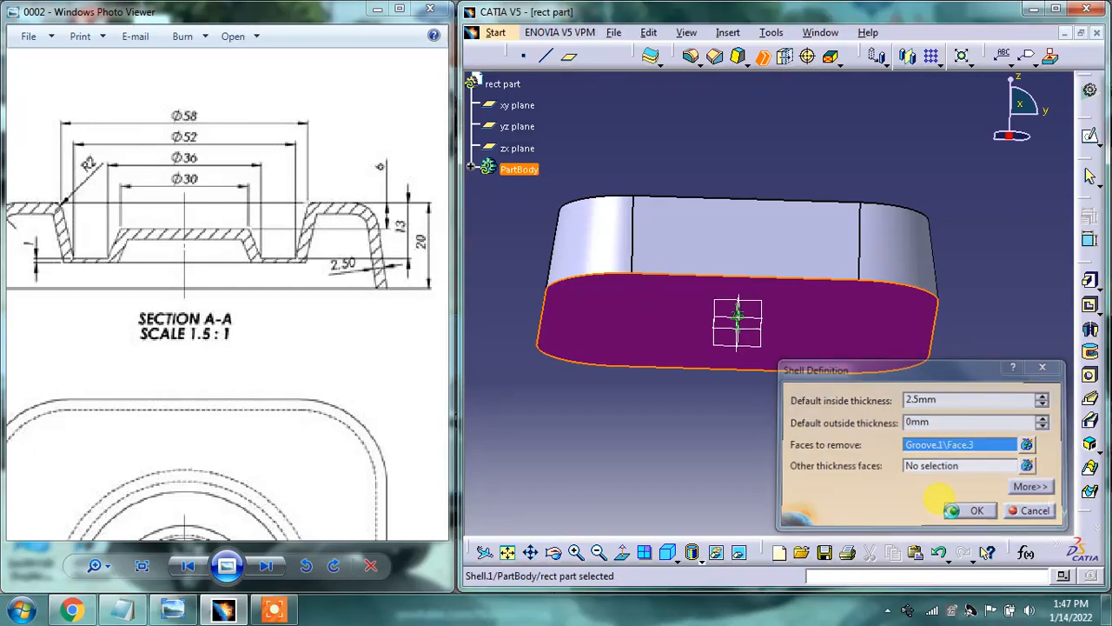
Start a sketch on the recess's ring-shaped underside face and draw a centered rectangle at the origin, enclosing the outer recess wall.
middle_click_drag(705, 366, 686, 270)
middle_click_drag(824, 397, 830, 406)
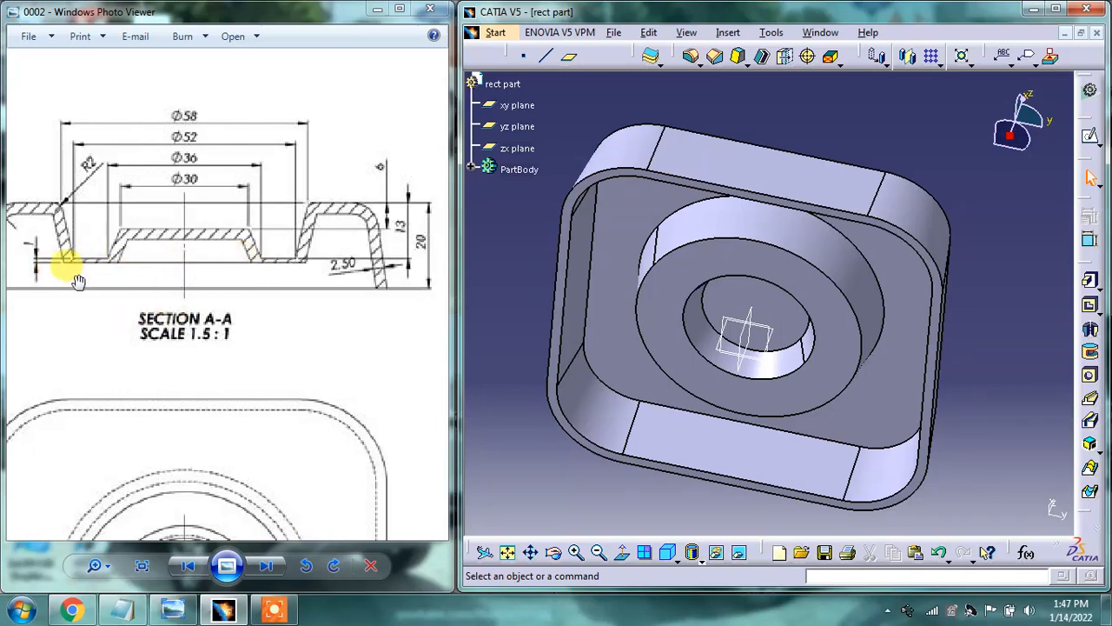
left_click_drag(49, 249, 298, 280)
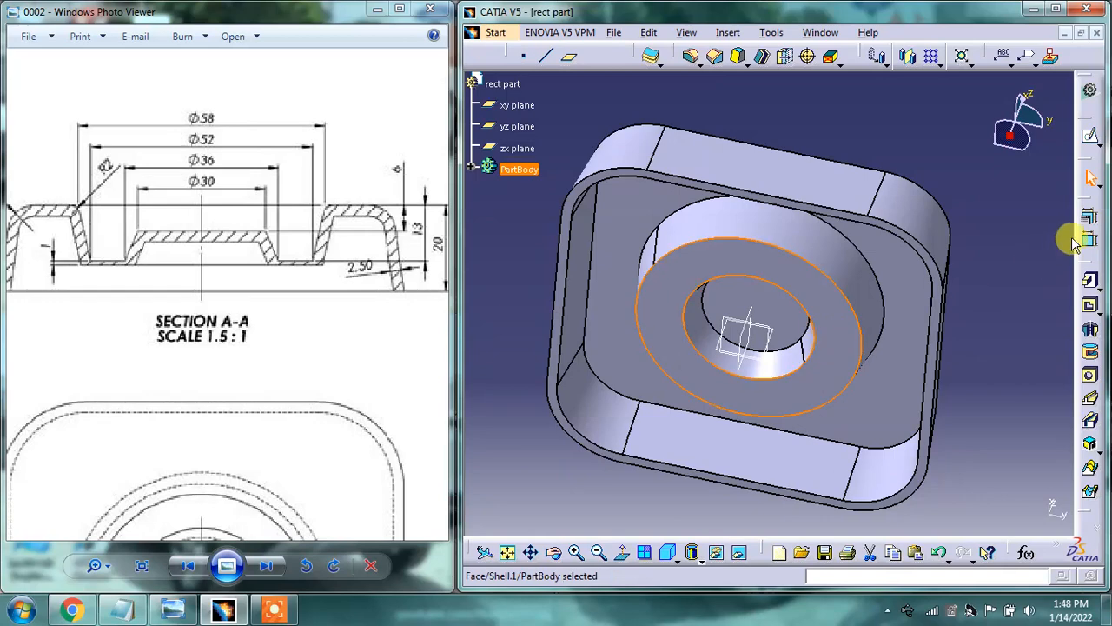
left_click(1090, 135)
middle_click_drag(916, 194, 765, 329)
left_click(768, 332)
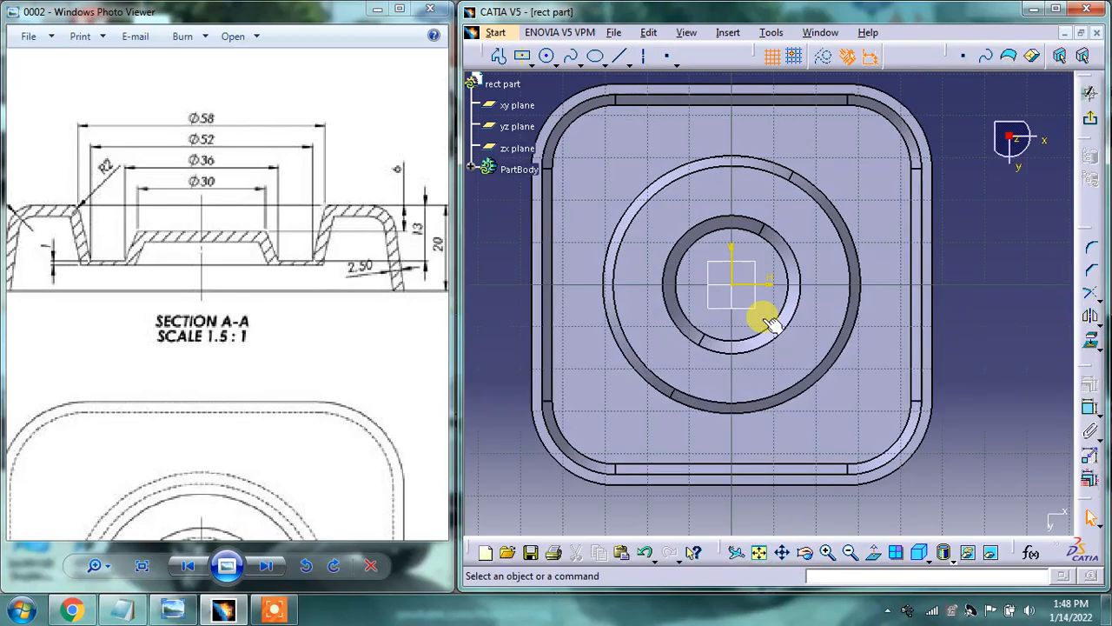
left_click(525, 57)
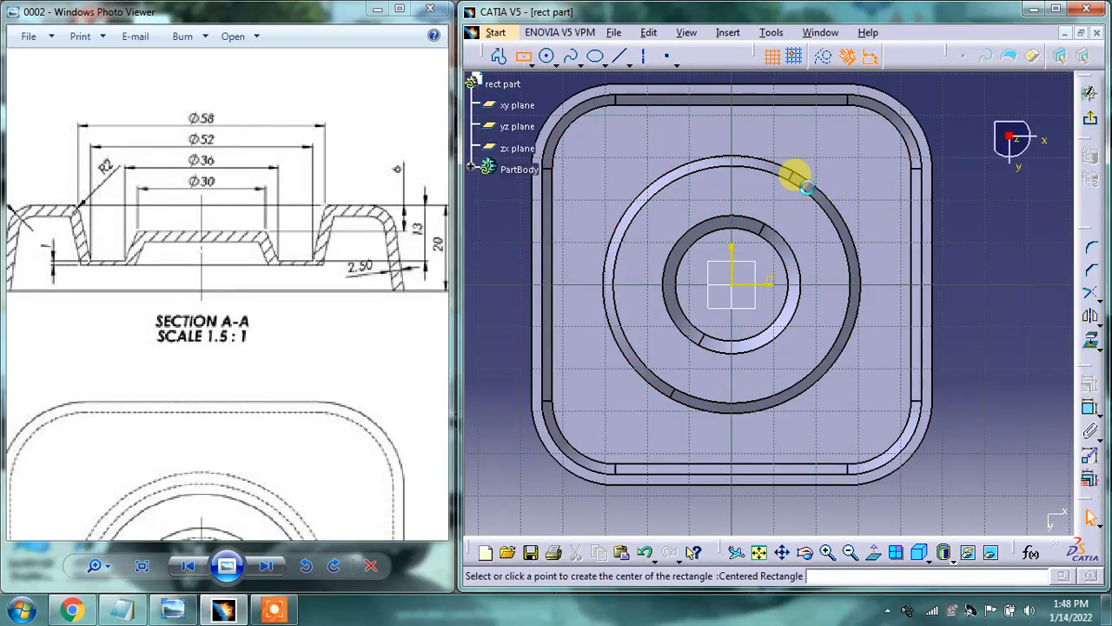
left_click(734, 285)
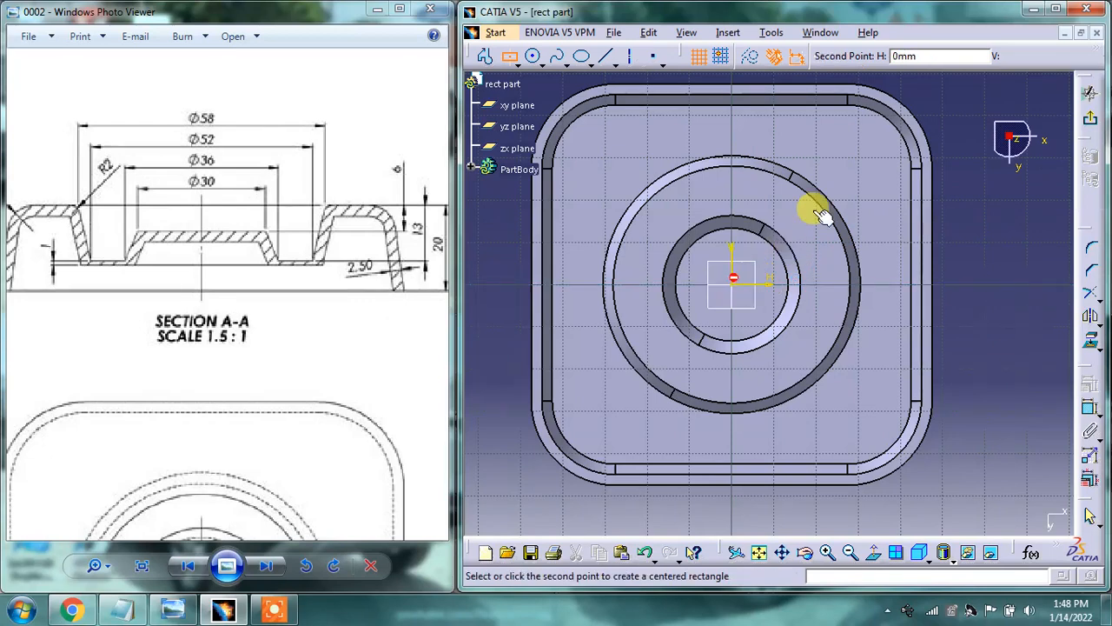
left_click(886, 150)
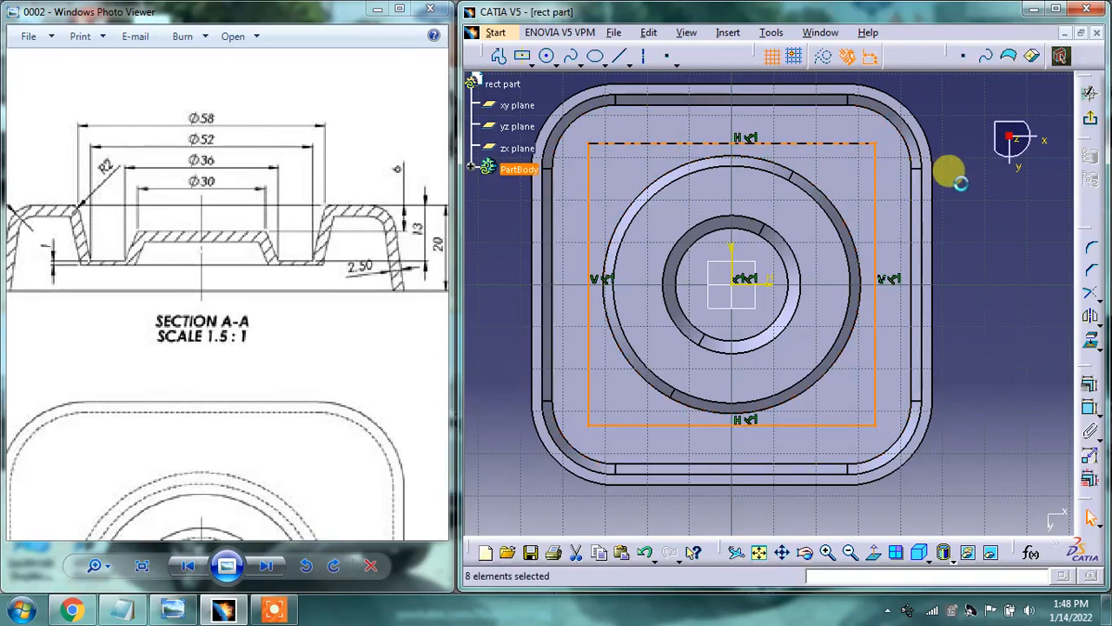
Dimension the rectangle's vertical side and set it to 65 mm.
left_click(1089, 407)
left_click(876, 304)
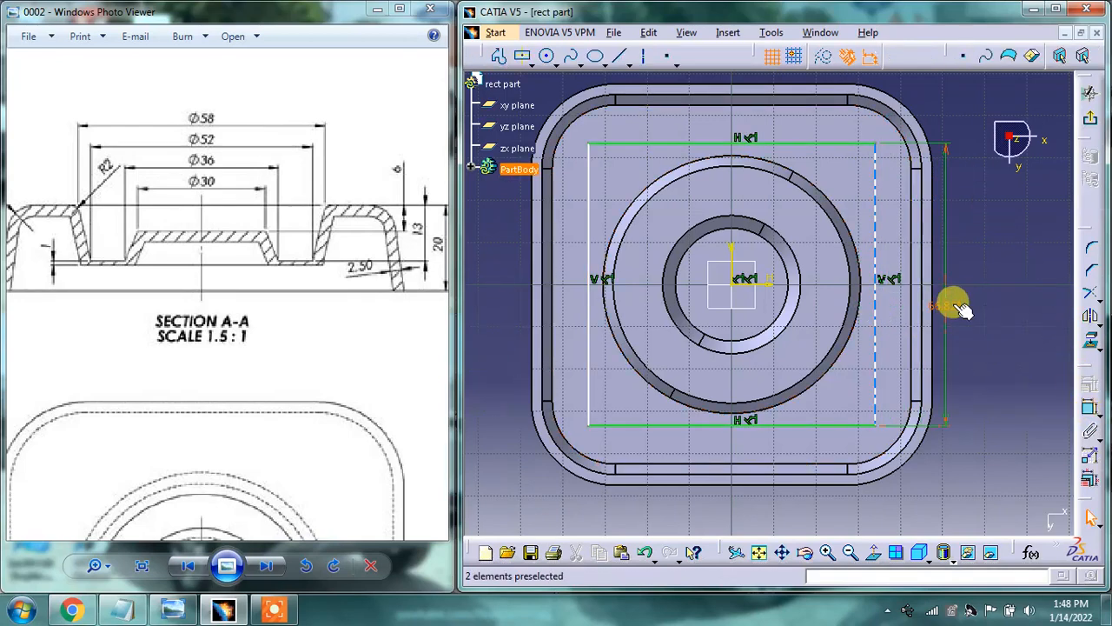
left_click(951, 303)
double_click(951, 304)
type("6")
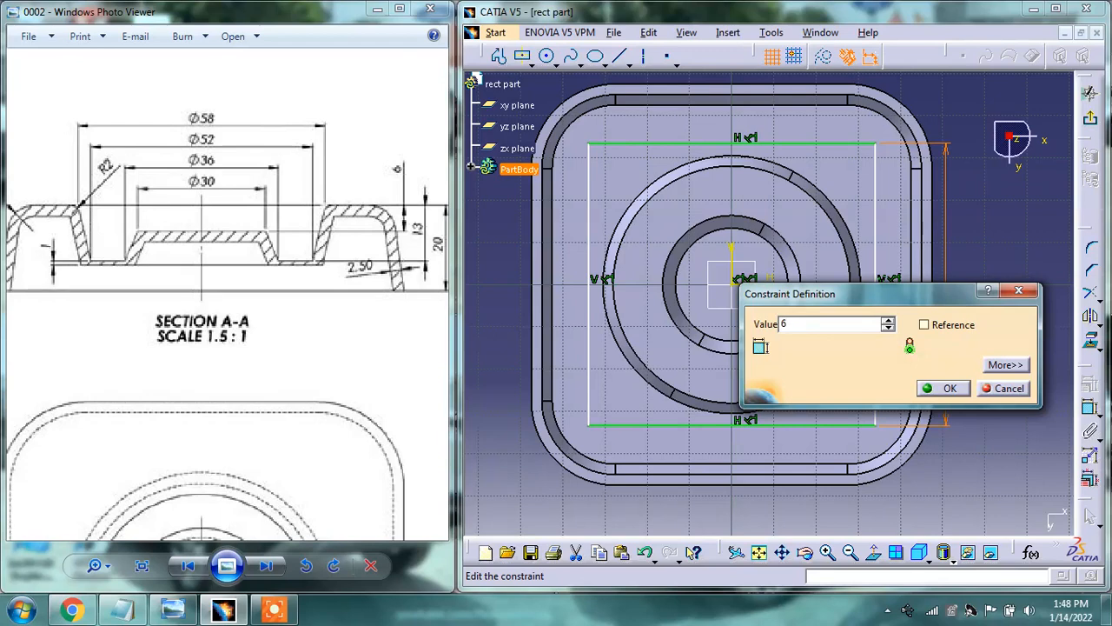
type("5")
key("Return")
Dimension the rectangle's horizontal side and set it to 65 mm.
left_click(1090, 408)
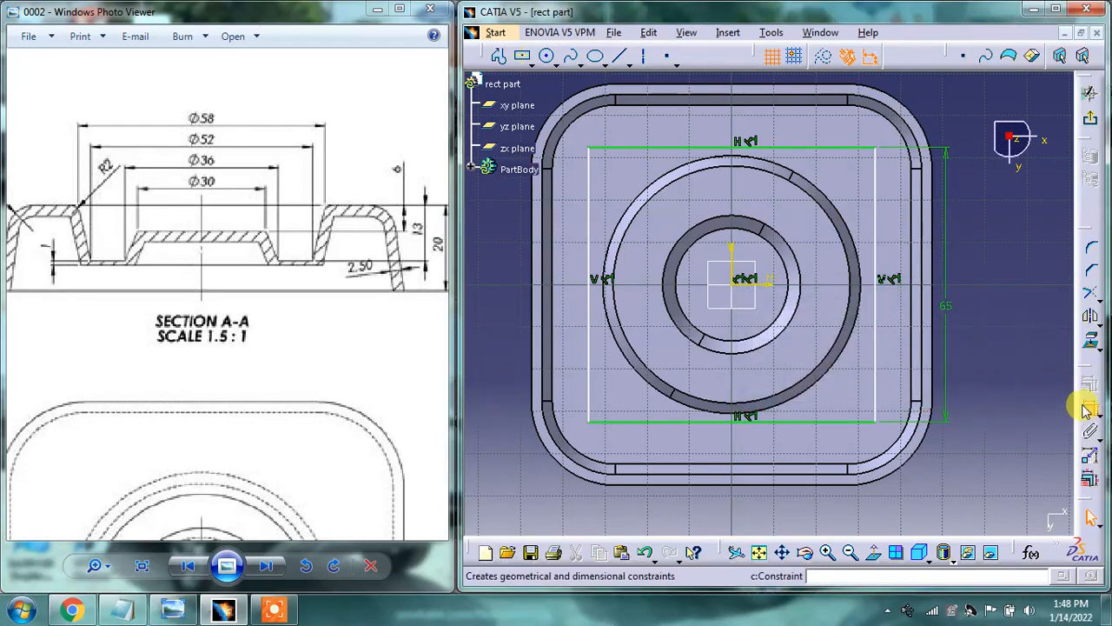
left_click(775, 423)
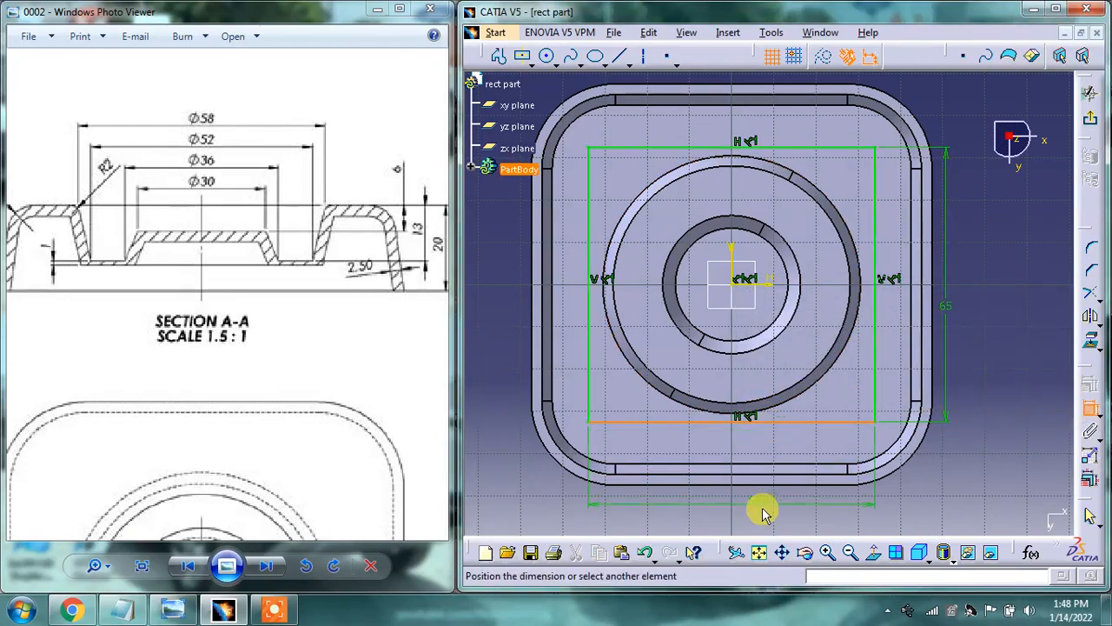
double_click(758, 491)
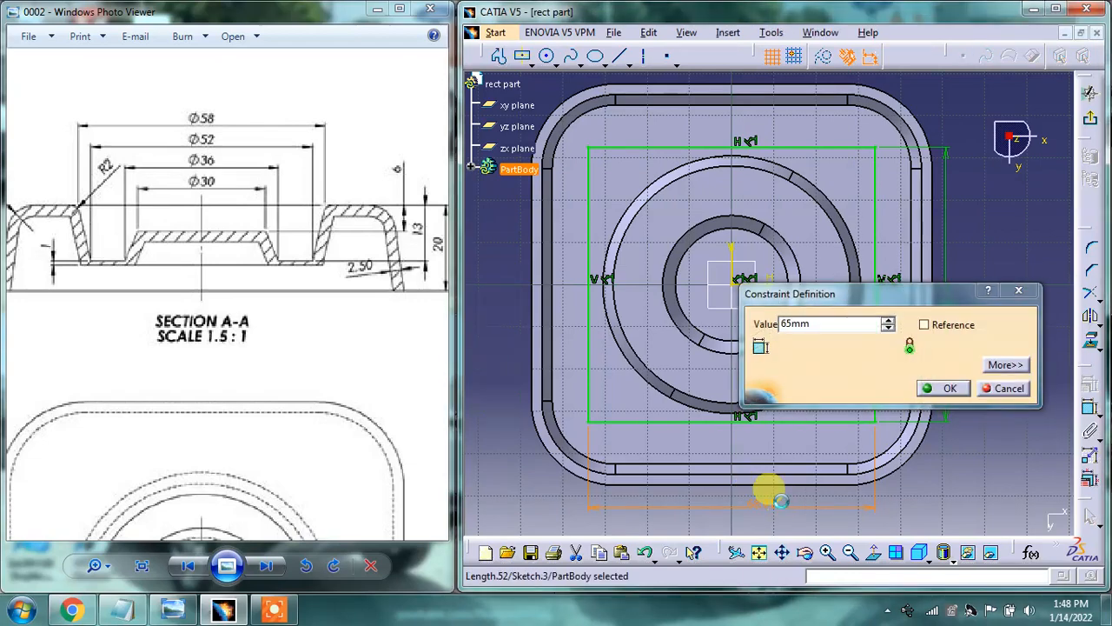
key("Return")
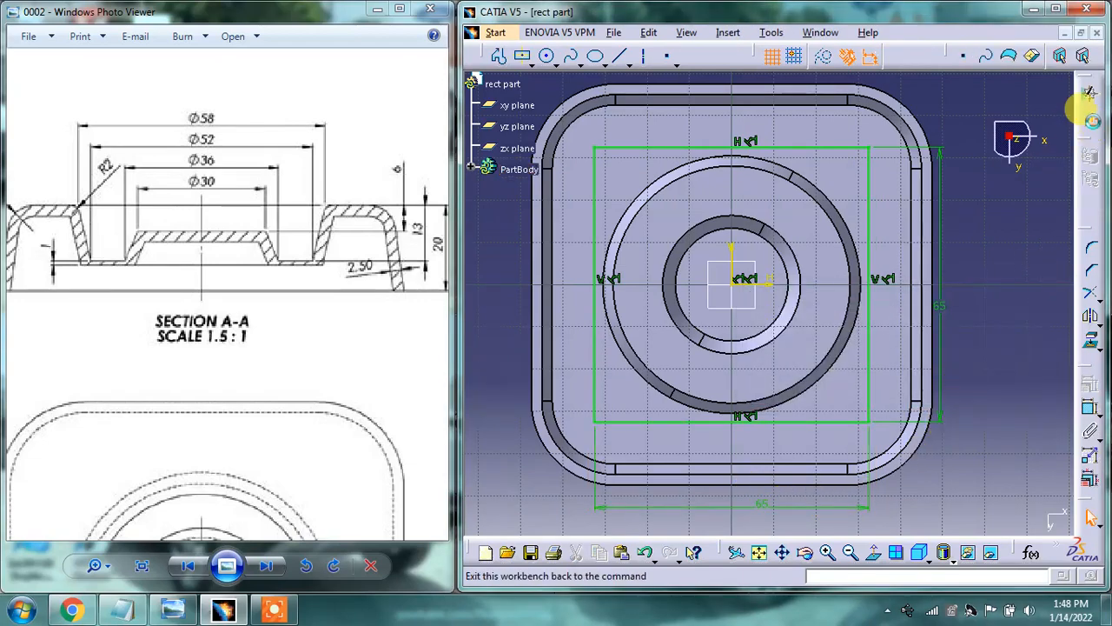
Finish the sketch and cut a 1 mm deep pocket from the 65 mm square profile on the recess's ring-shaped underside.
left_click(1082, 108)
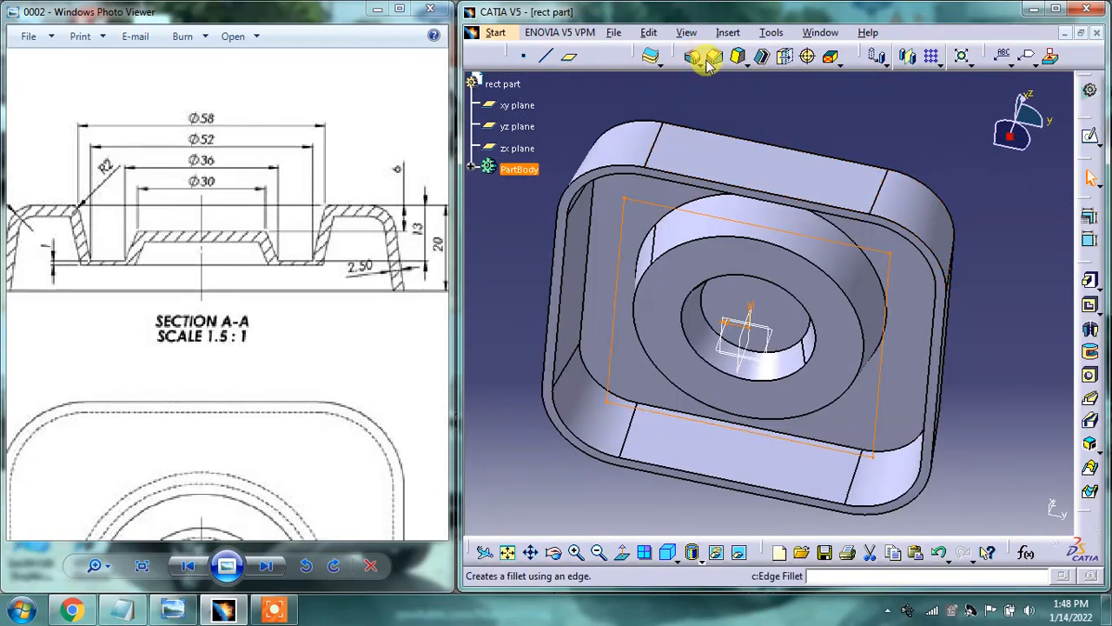
left_click(1090, 306)
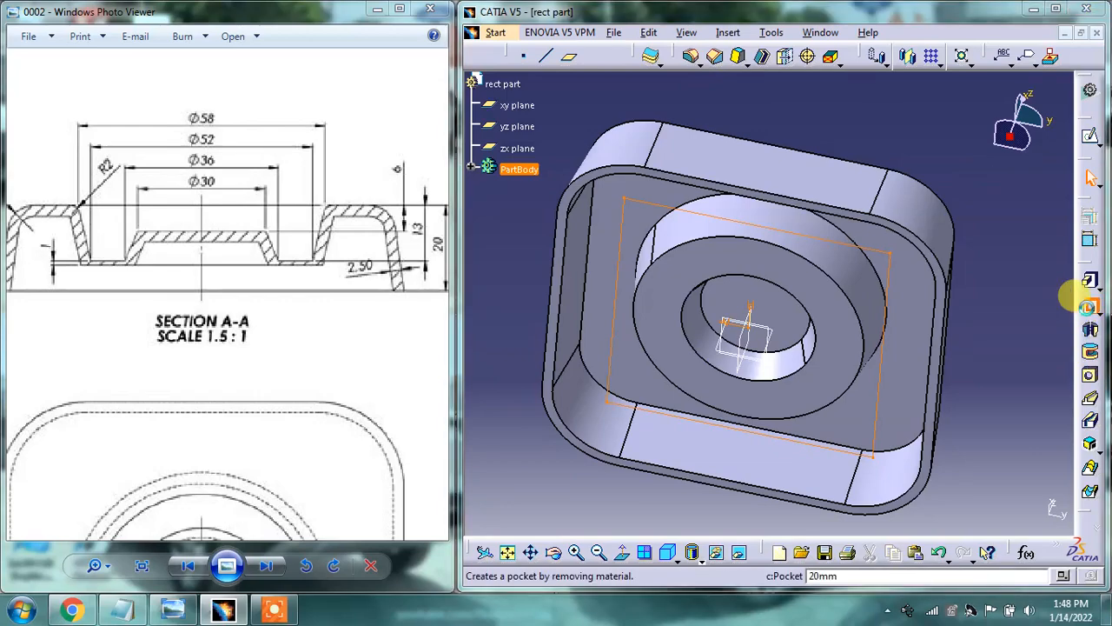
middle_click_drag(651, 181, 608, 269)
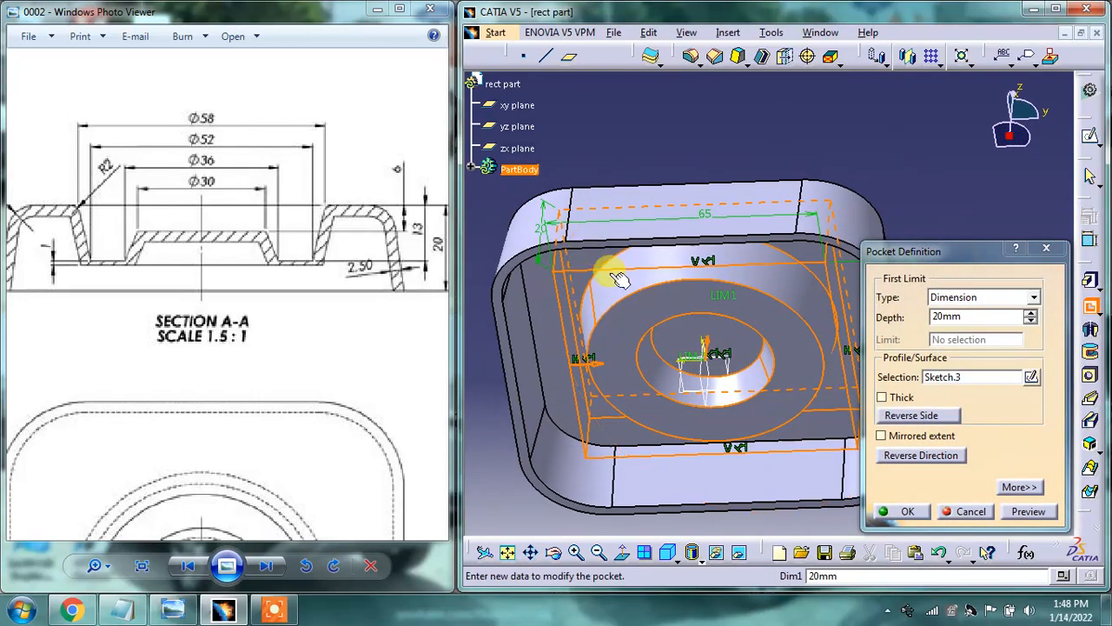
left_click(981, 318)
double_click(981, 318)
type("1")
key("Return")
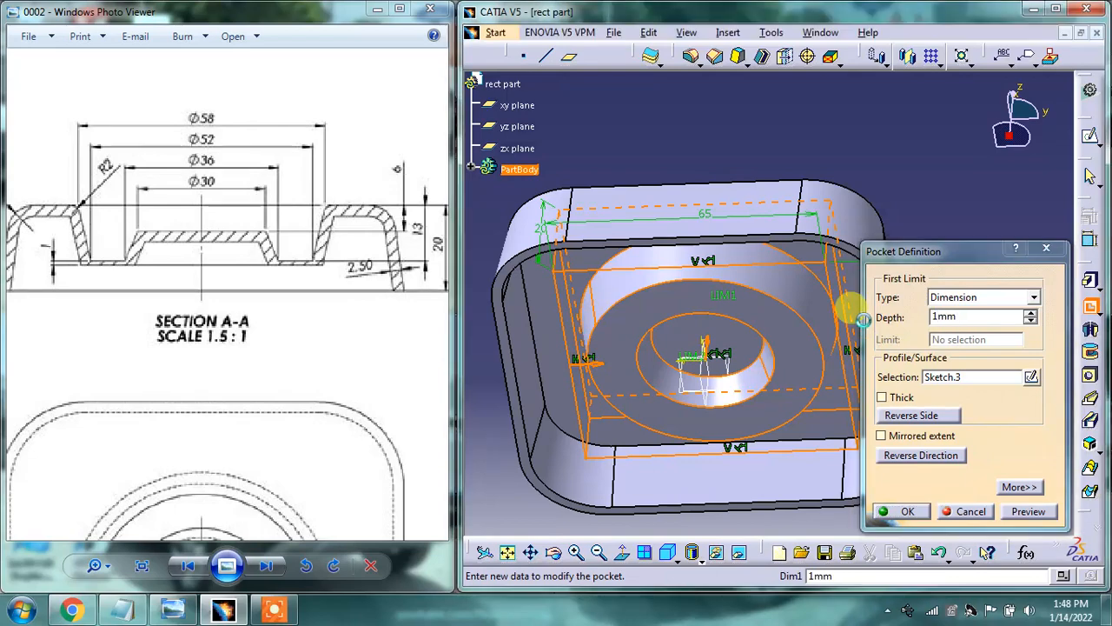
left_click(982, 326)
middle_click_drag(982, 326, 700, 300)
Check the fillets in the reference drawing and round the part's outer top edge with a 6 mm edge fillet.
scroll(352, 333, "down", 3)
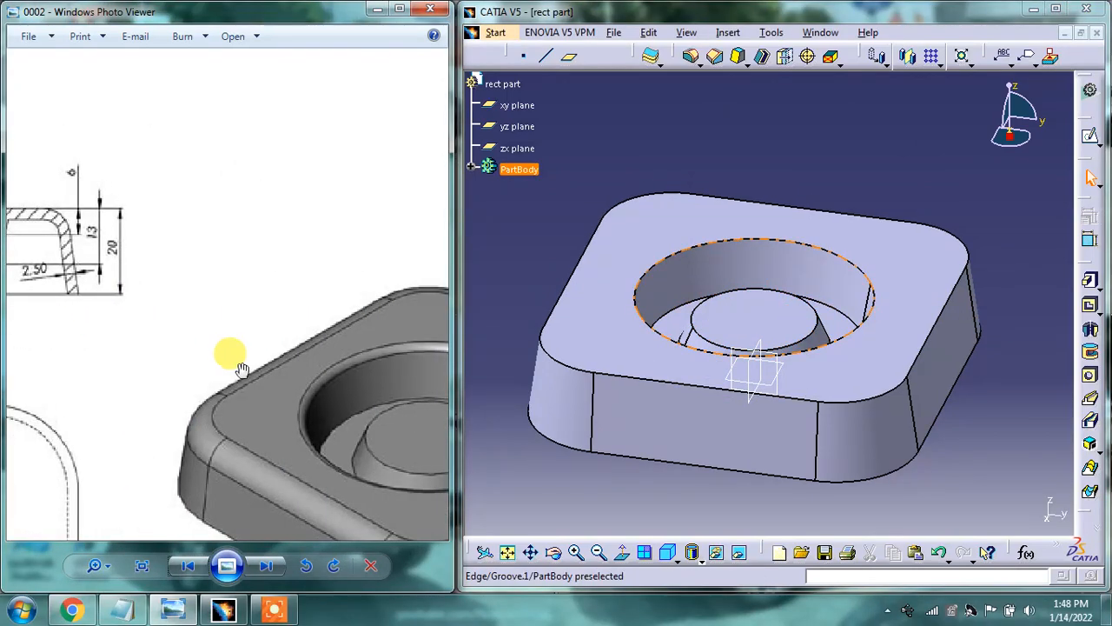
left_click_drag(129, 278, 99, 231)
scroll(192, 310, "up", 2)
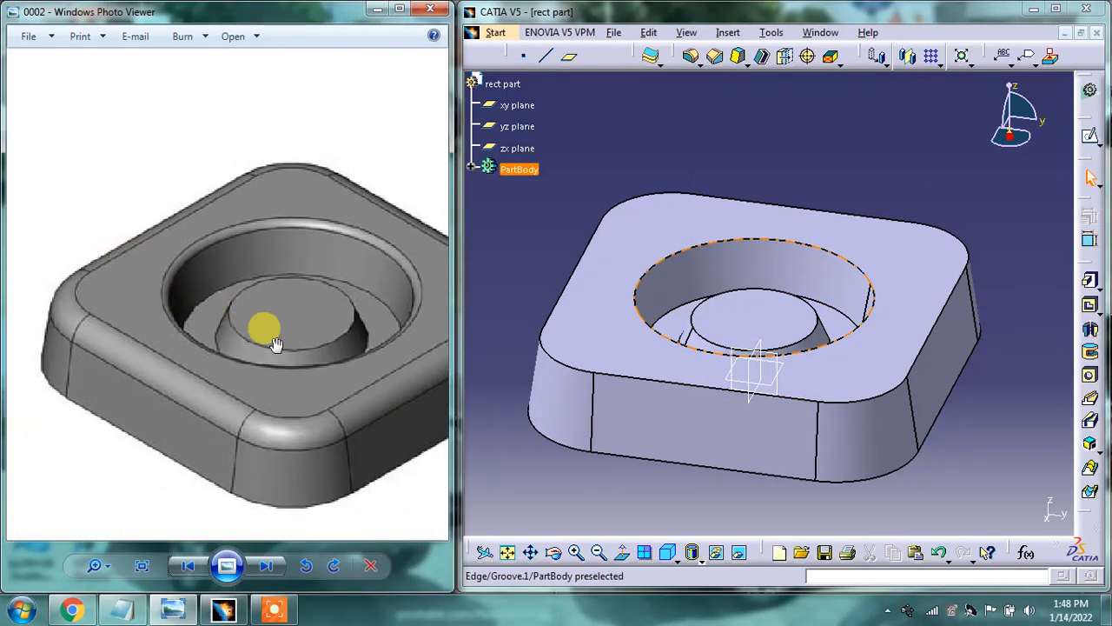
mouse_move(261, 322)
left_mouse_down()
mouse_move(199, 322)
mouse_move(165, 357)
mouse_move(149, 252)
mouse_move(209, 373)
mouse_move(315, 377)
mouse_move(258, 347)
mouse_move(401, 290)
mouse_move(460, 339)
left_mouse_up()
mouse_move(310, 249)
left_mouse_down()
mouse_move(330, 303)
mouse_move(389, 356)
left_mouse_up()
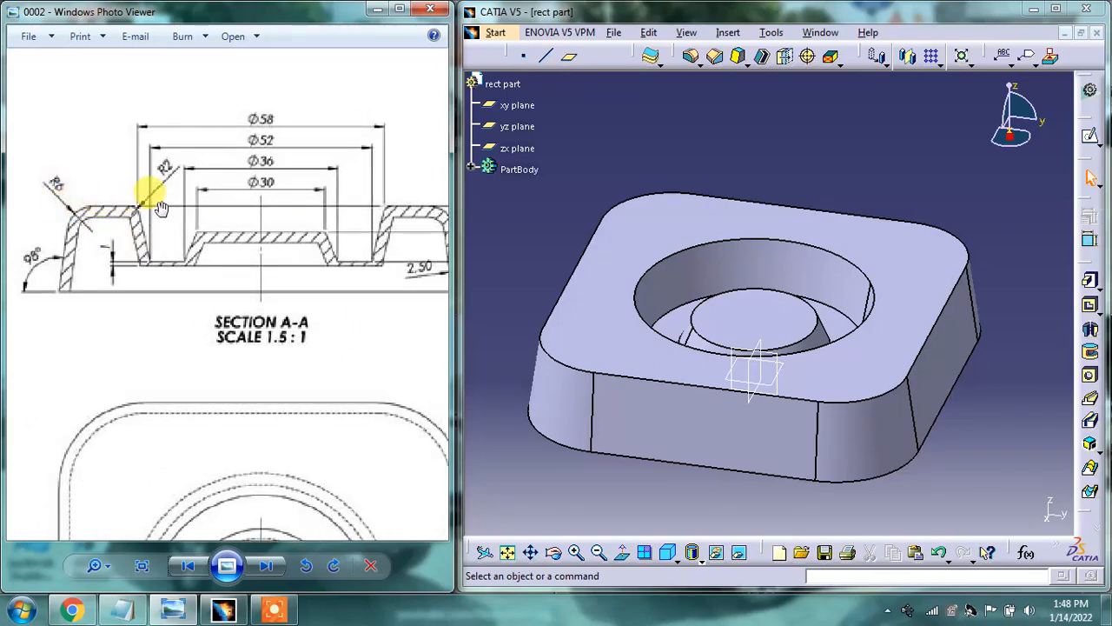
left_click_drag(374, 258, 46, 258)
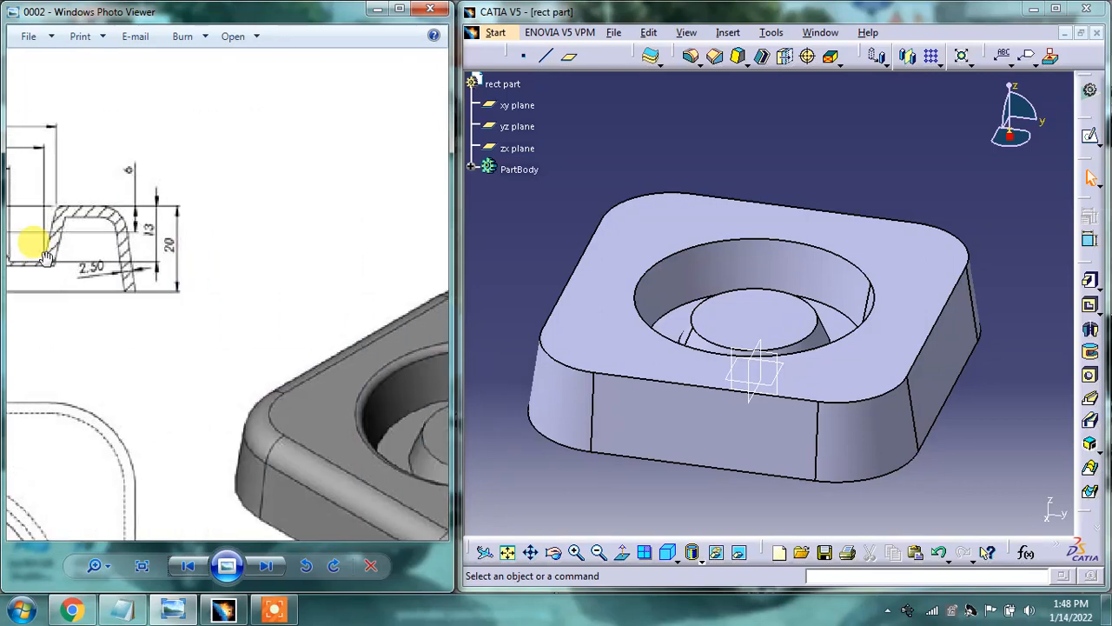
left_click_drag(265, 293, 164, 260)
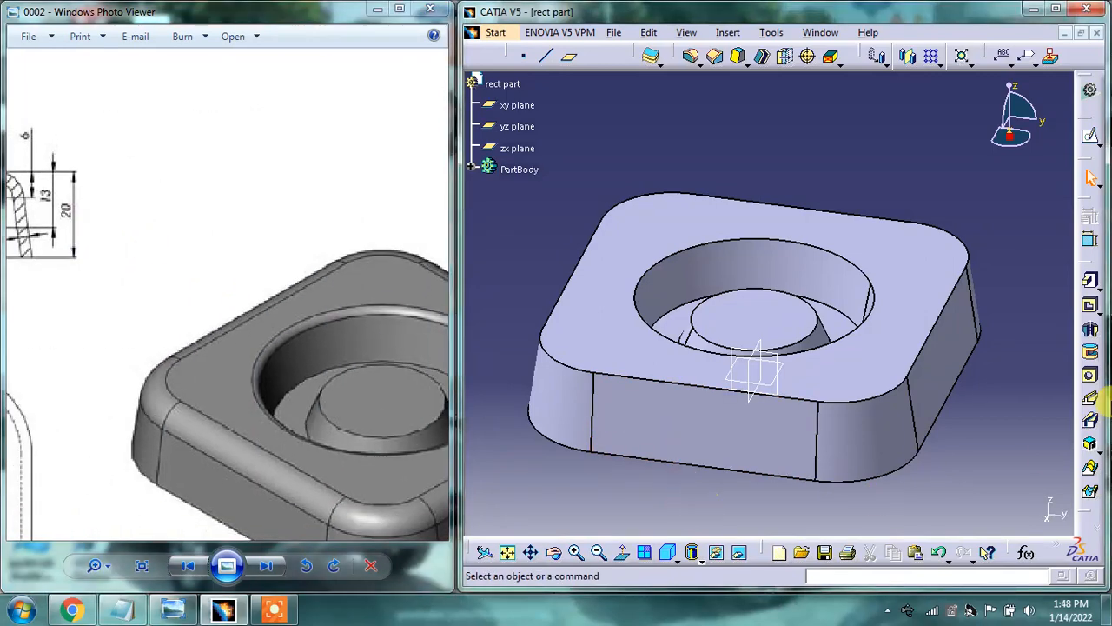
left_click(689, 60)
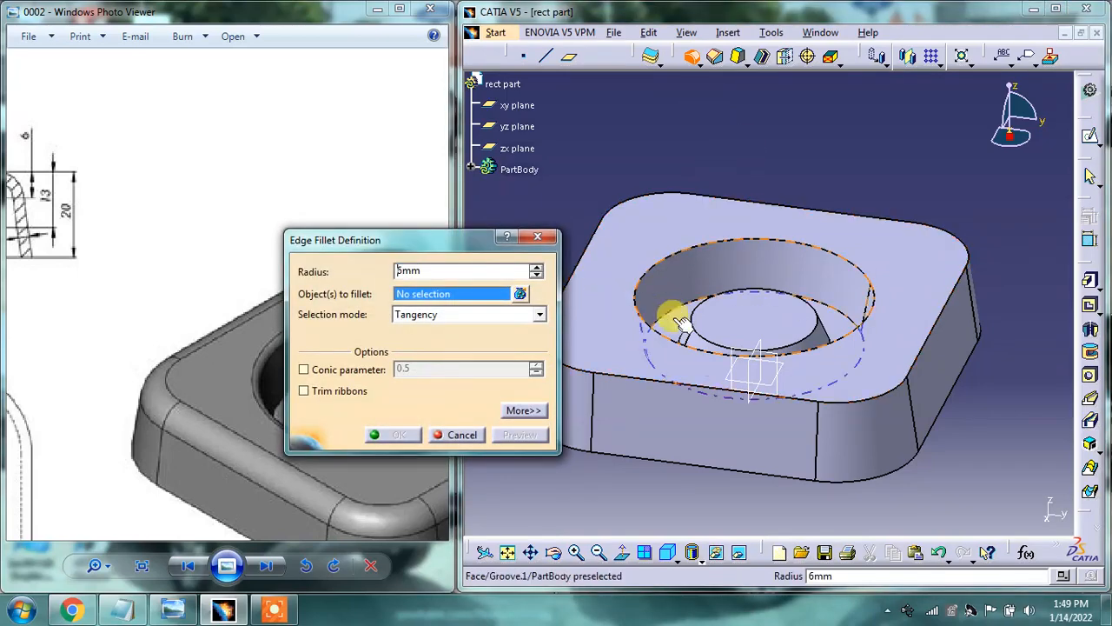
left_click(677, 382)
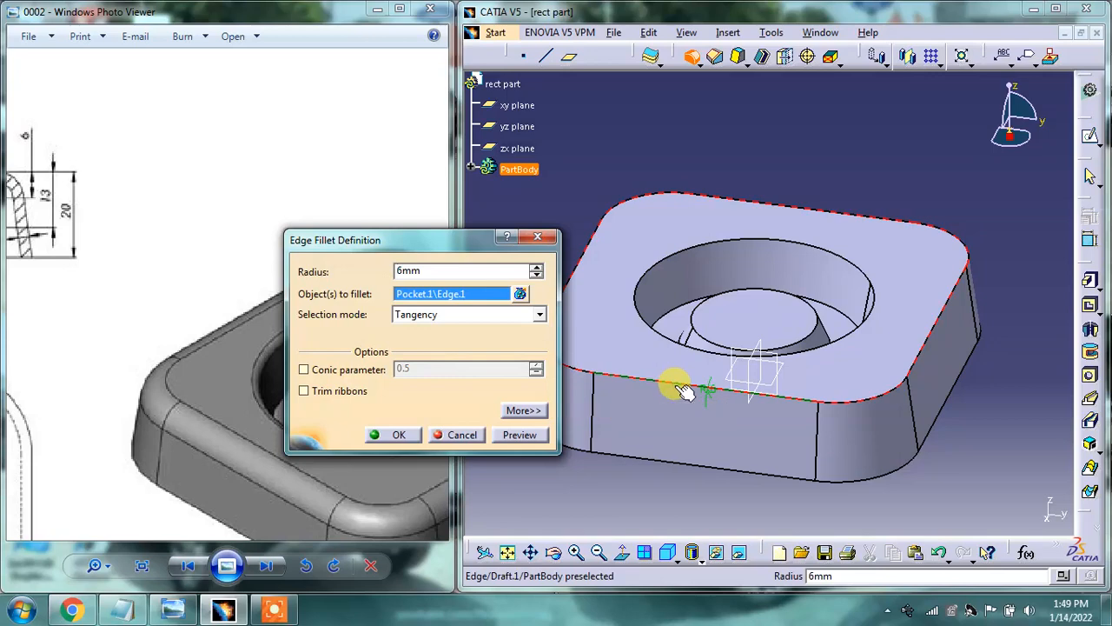
middle_click_drag(678, 176, 700, 173)
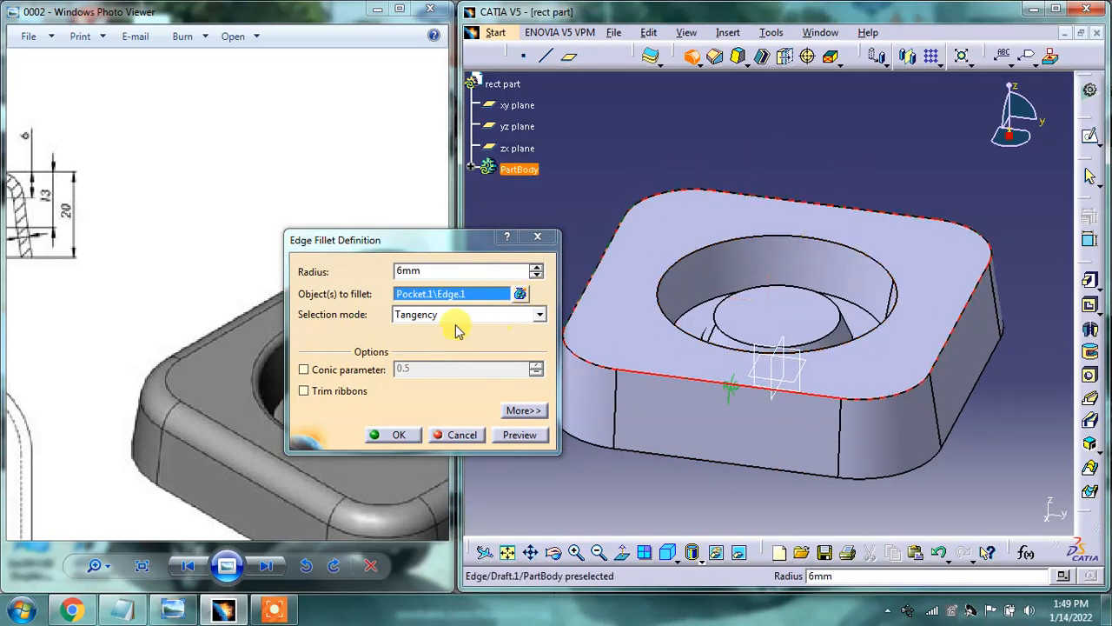
left_click(495, 436)
left_click(392, 435)
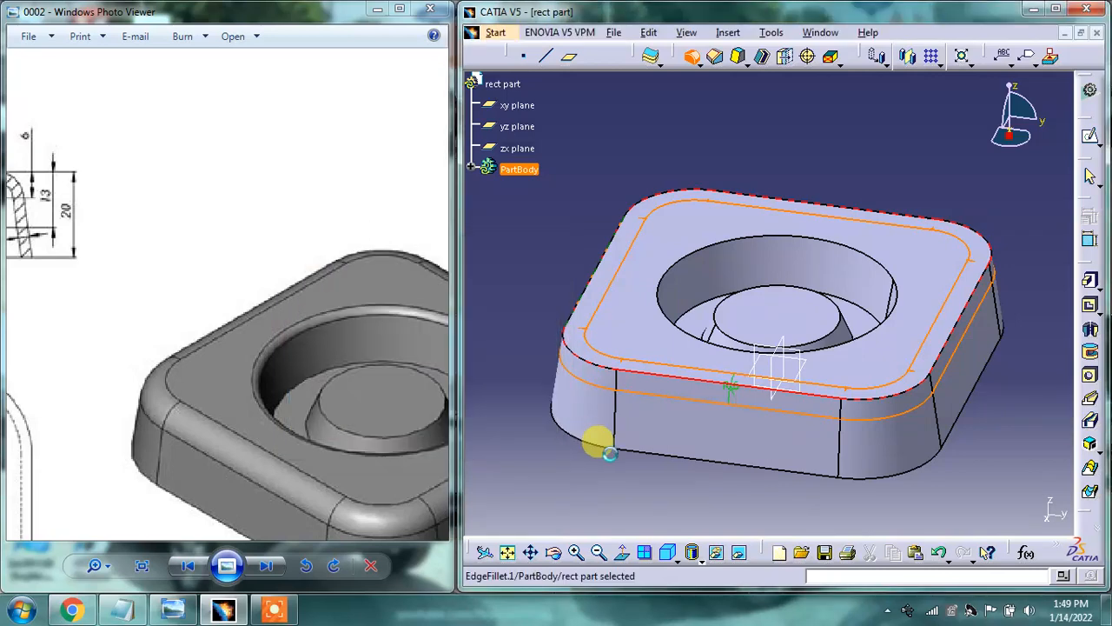
left_click(596, 455)
Round the top circular edge of the recess with a 2 mm edge fillet, following the reference drawing.
mouse_move(194, 303)
left_mouse_down()
mouse_move(241, 284)
mouse_move(261, 309)
left_mouse_up()
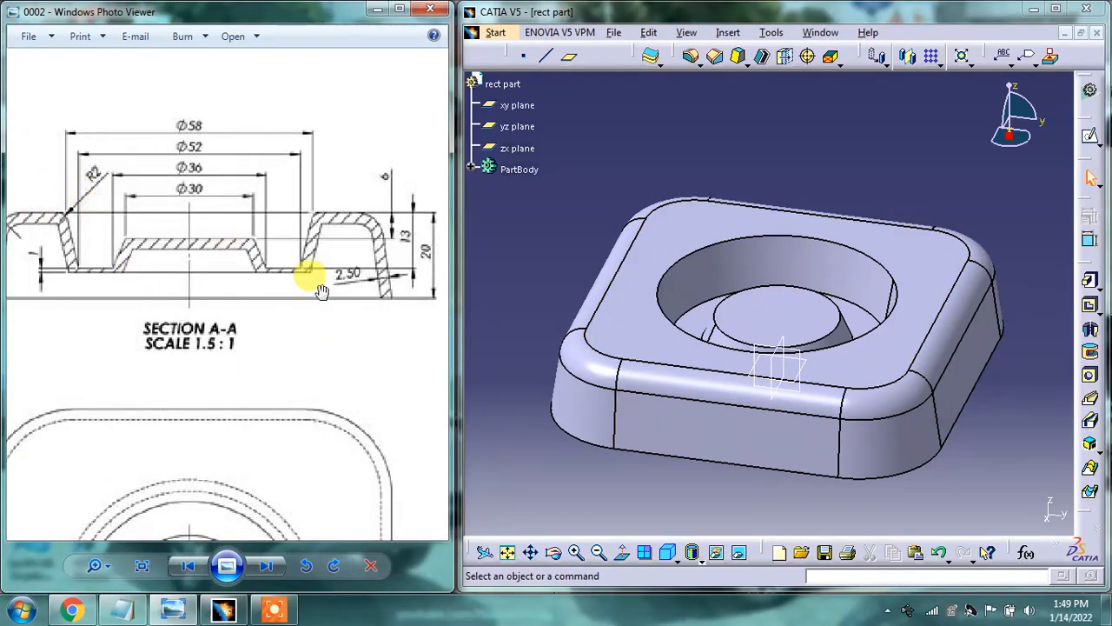
left_click_drag(322, 291, 48, 233)
left_click_drag(306, 270, 191, 261)
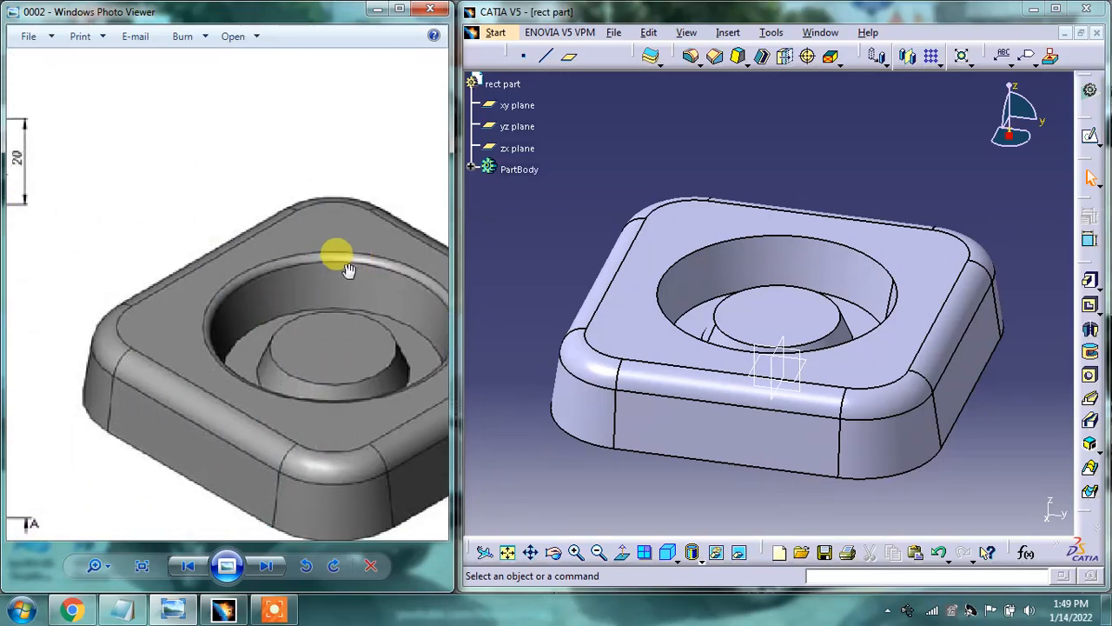
middle_click_drag(856, 192, 859, 264)
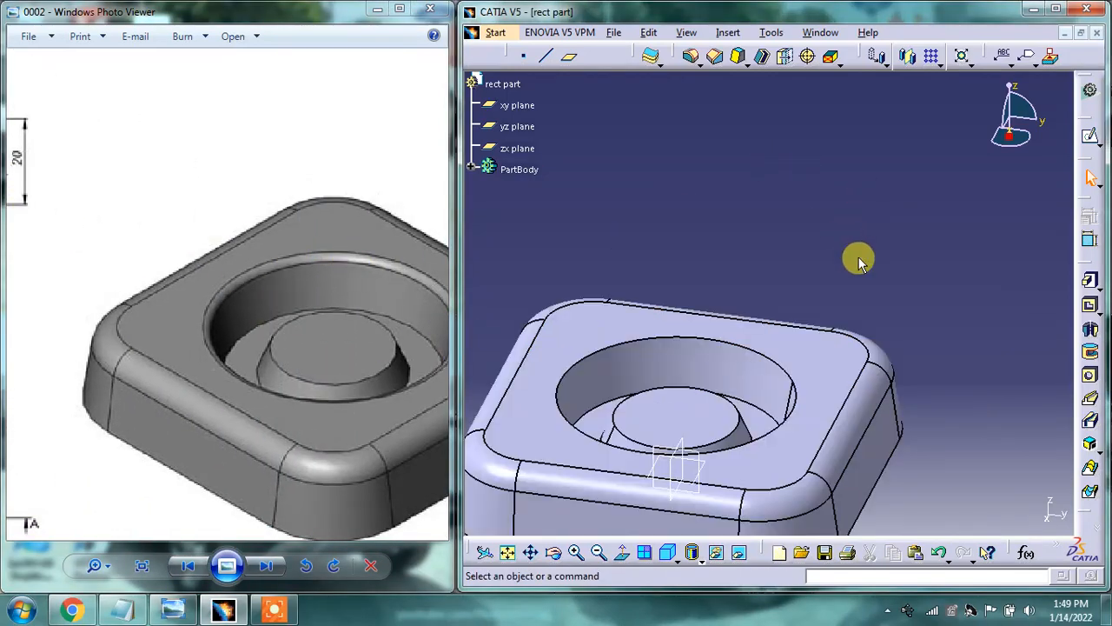
middle_click_drag(745, 249, 721, 32)
left_click(715, 59)
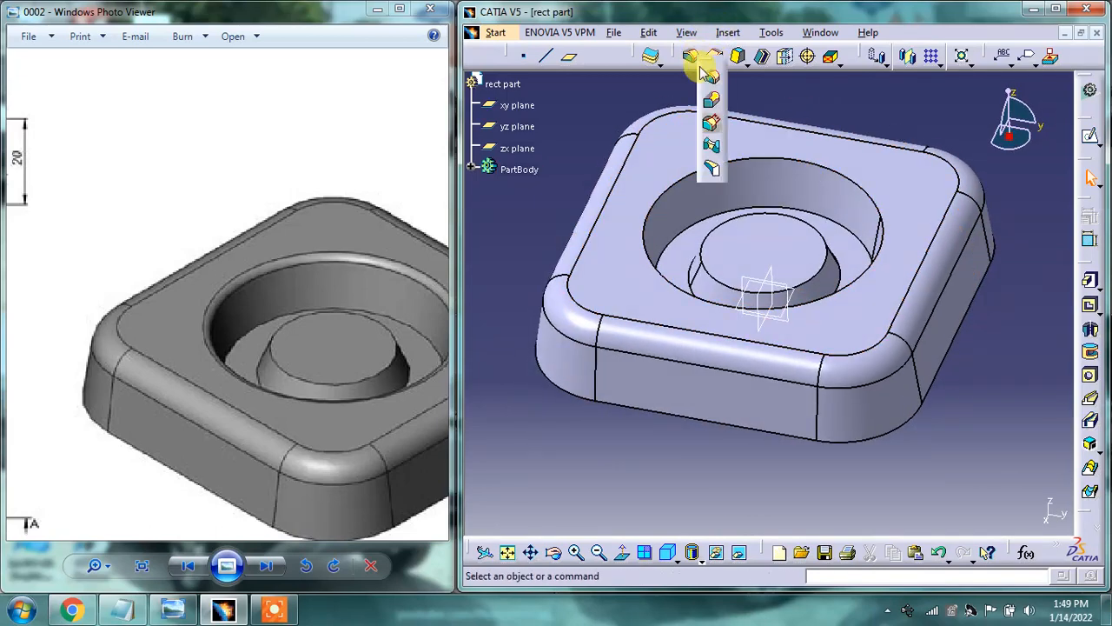
left_click(713, 79)
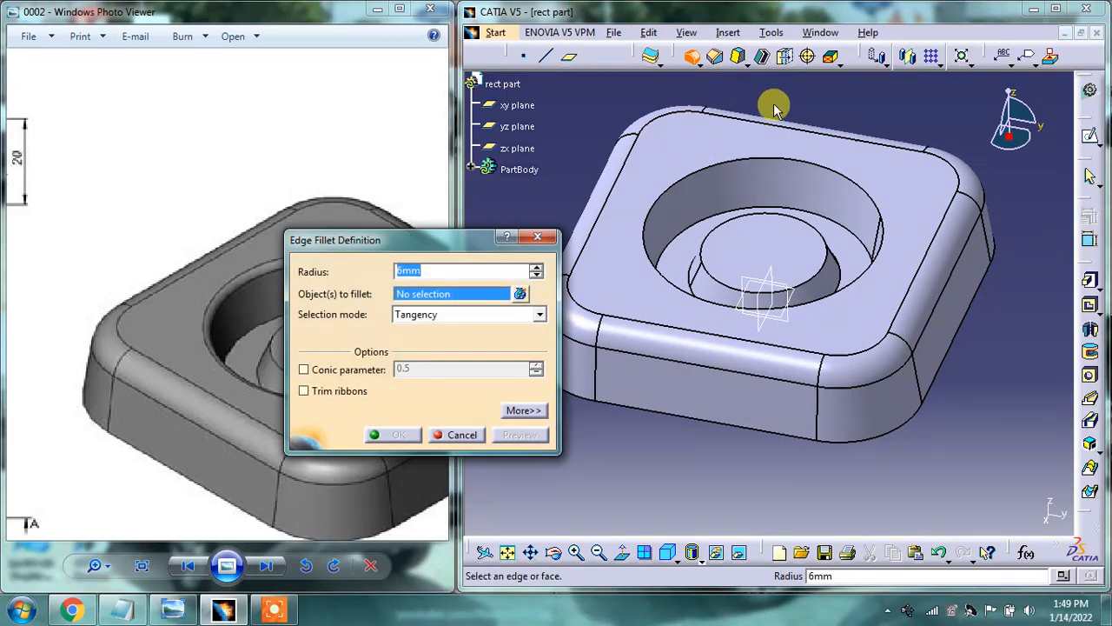
left_click(770, 158)
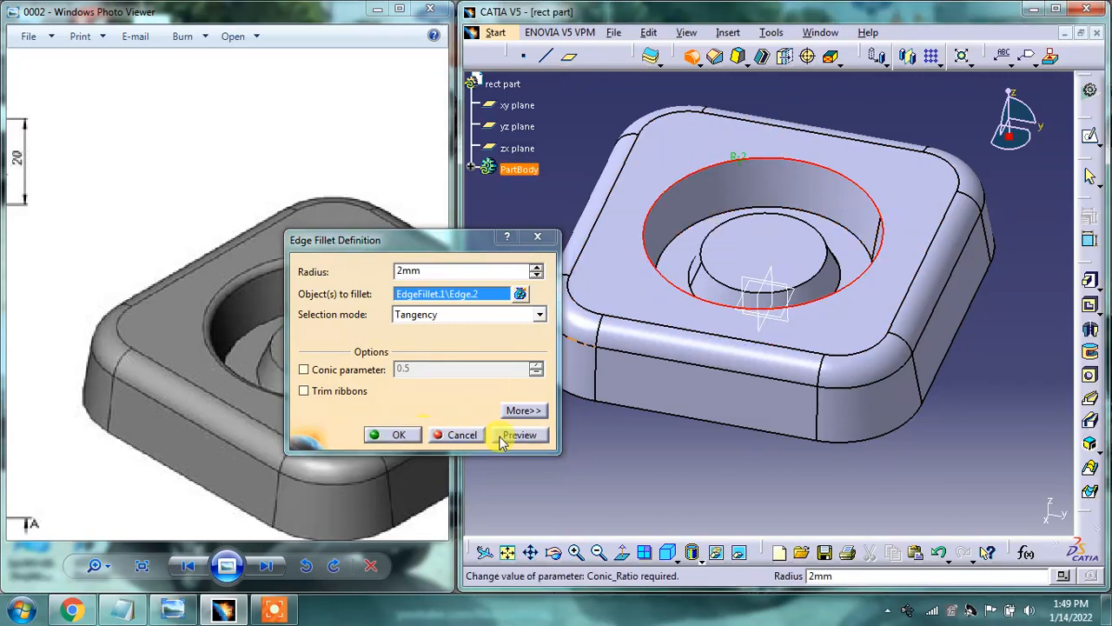
key("Return")
Compare the finished model with the isometric view in the reference drawing.
middle_click_drag(704, 330, 744, 274)
left_click_drag(392, 331, 311, 279)
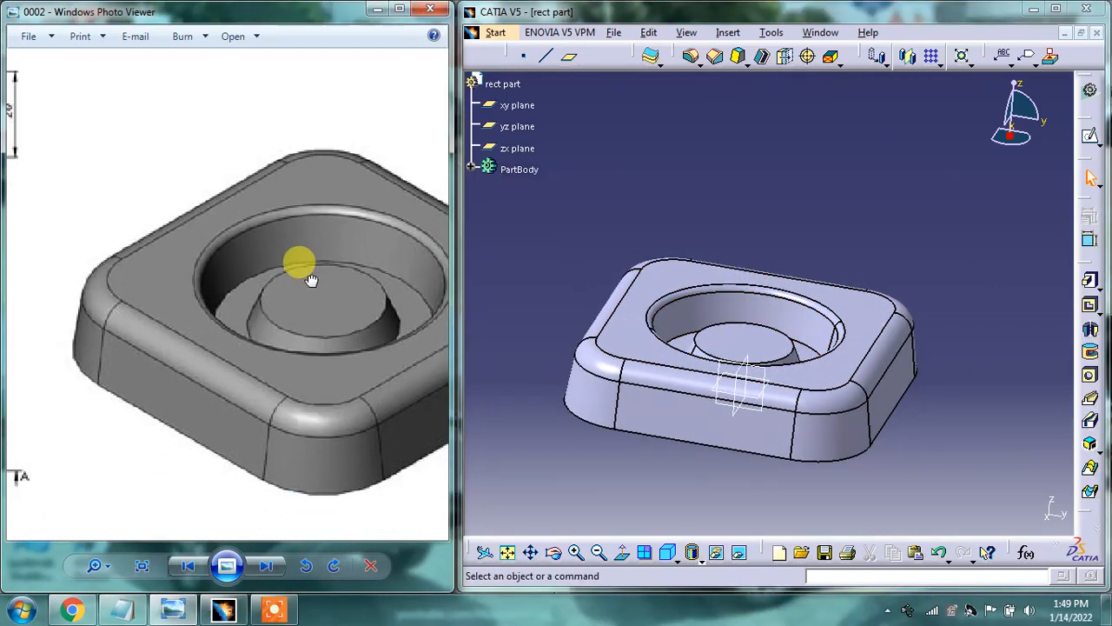
right_click(303, 276)
left_click(221, 318)
scroll(153, 280, "down", 4)
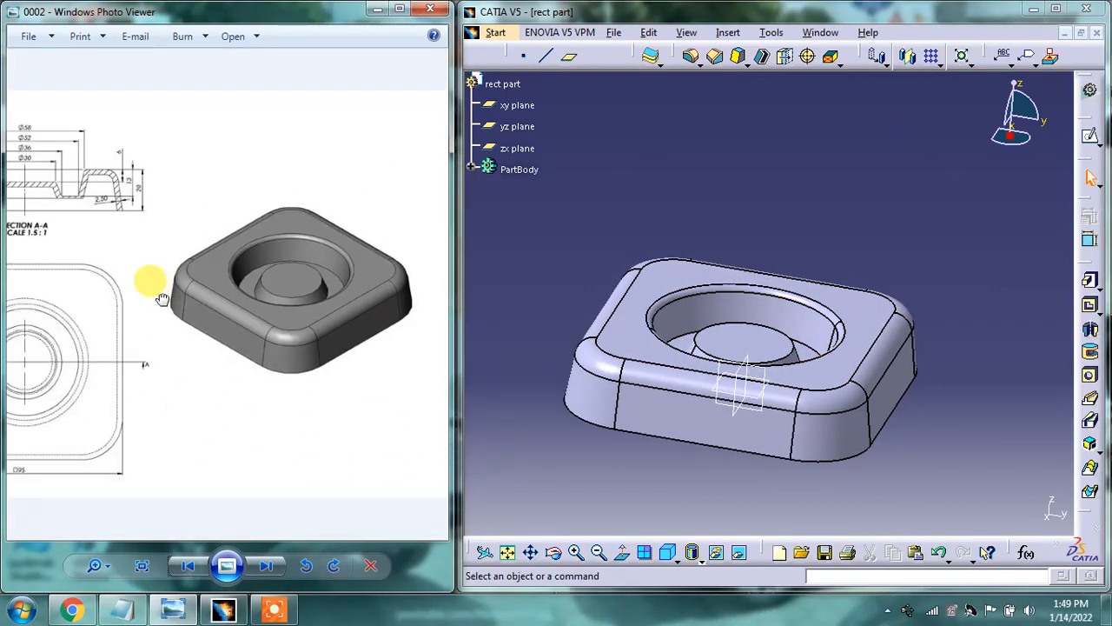
mouse_move(294, 328)
left_mouse_down()
mouse_move(338, 344)
mouse_move(184, 311)
left_mouse_up()
scroll(356, 315, "up", 2)
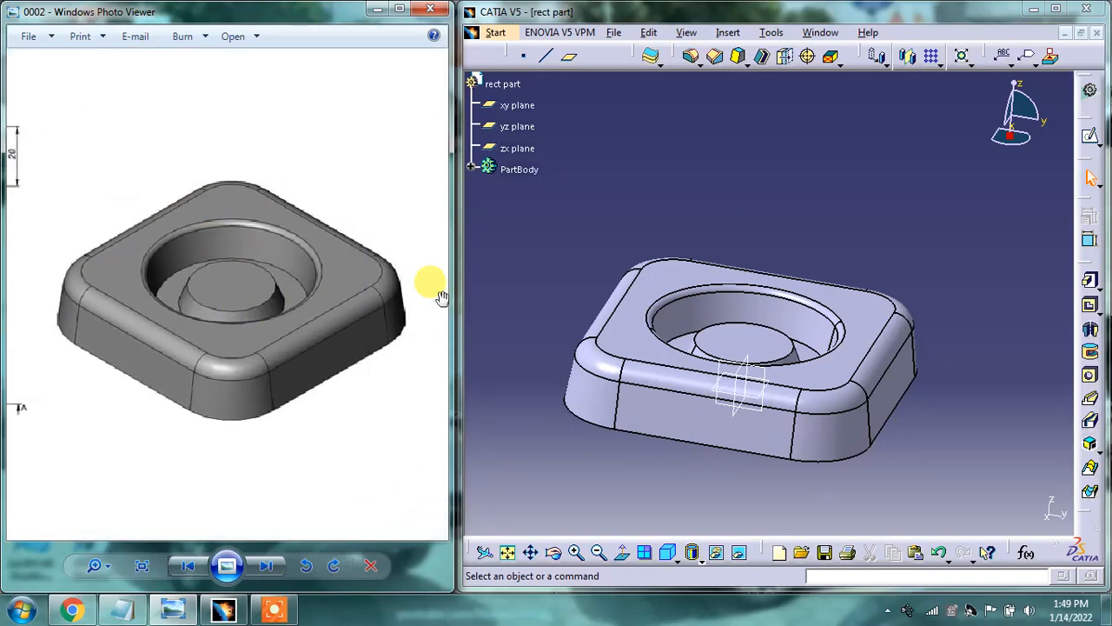
middle_click_drag(858, 237, 815, 225)
Maximize the modelling window and center the part in it.
left_click(1058, 10)
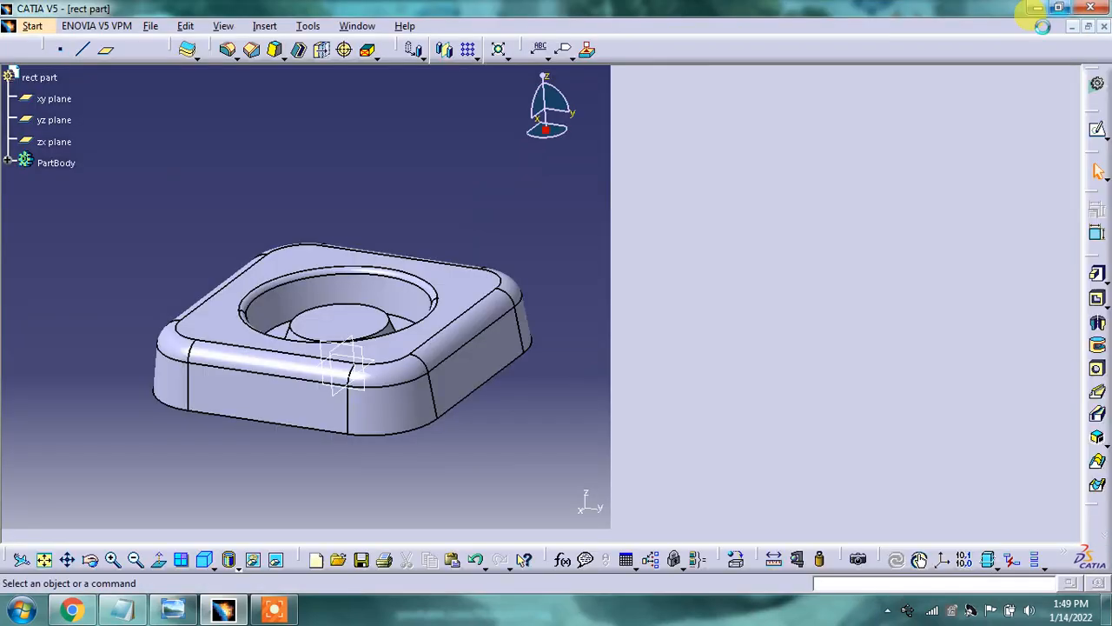
middle_click_drag(836, 364, 840, 359)
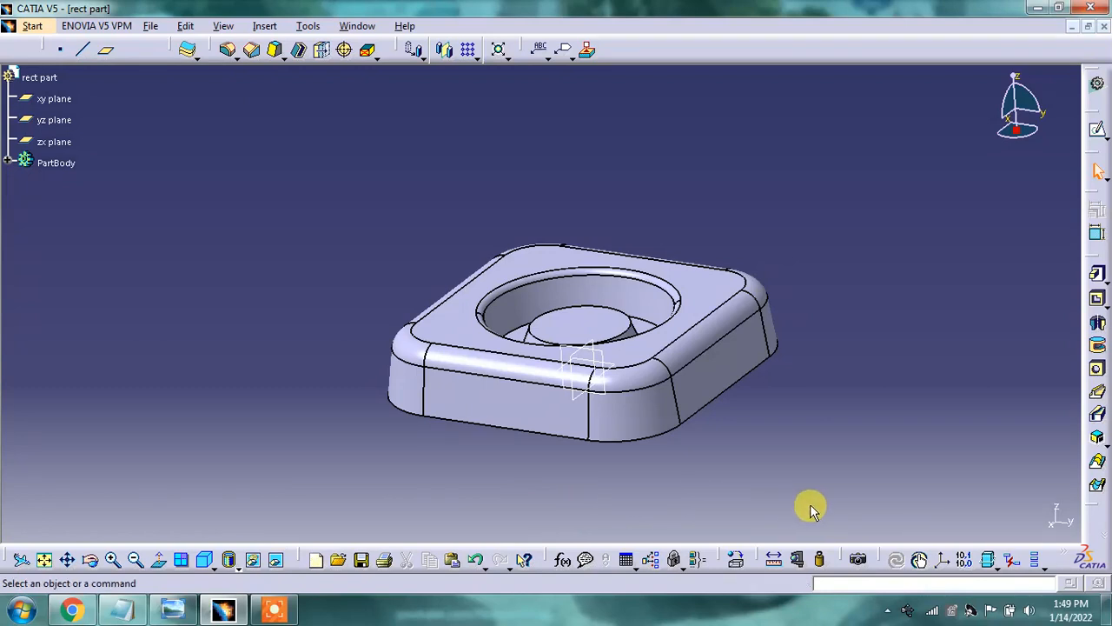
left_click(999, 563)
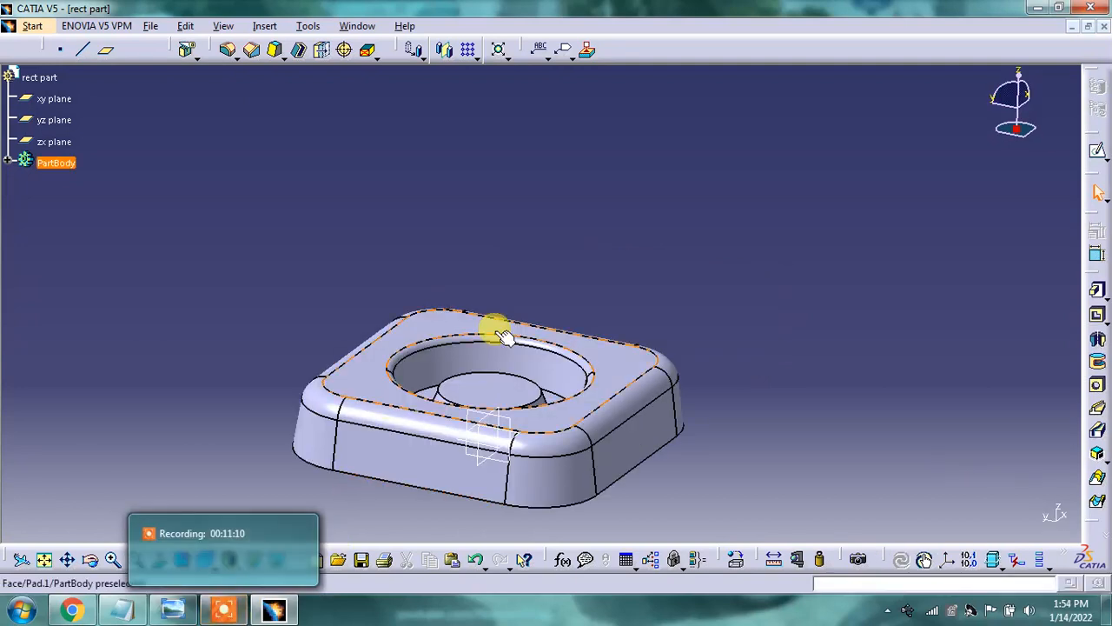
middle_click_drag(541, 293, 725, 402)
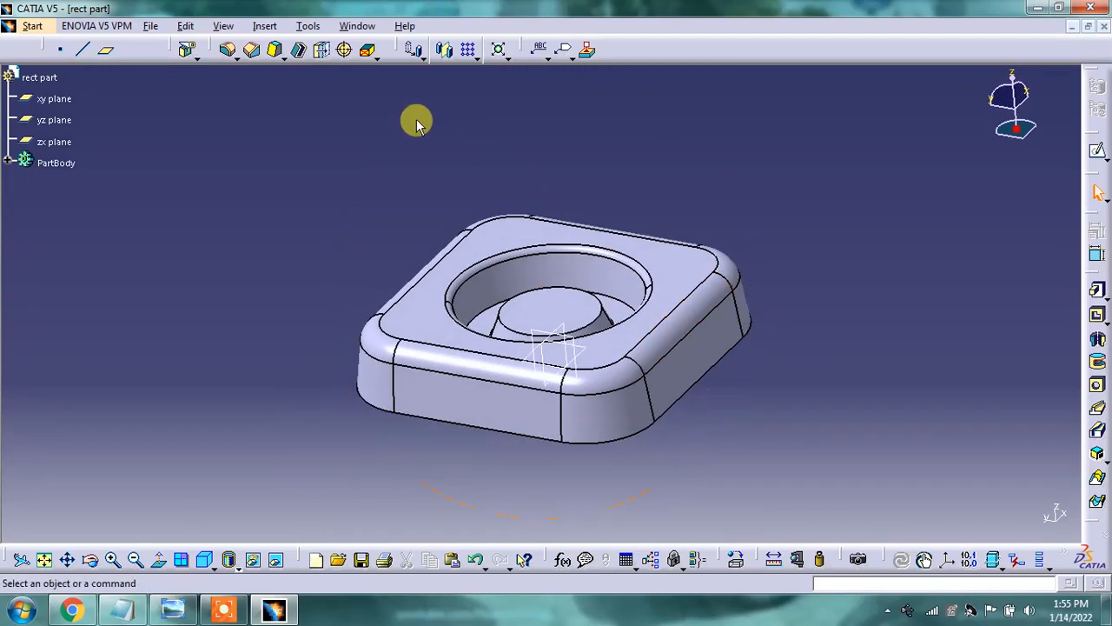
Split the part body with the yz plane, keeping one half.
left_click(193, 53)
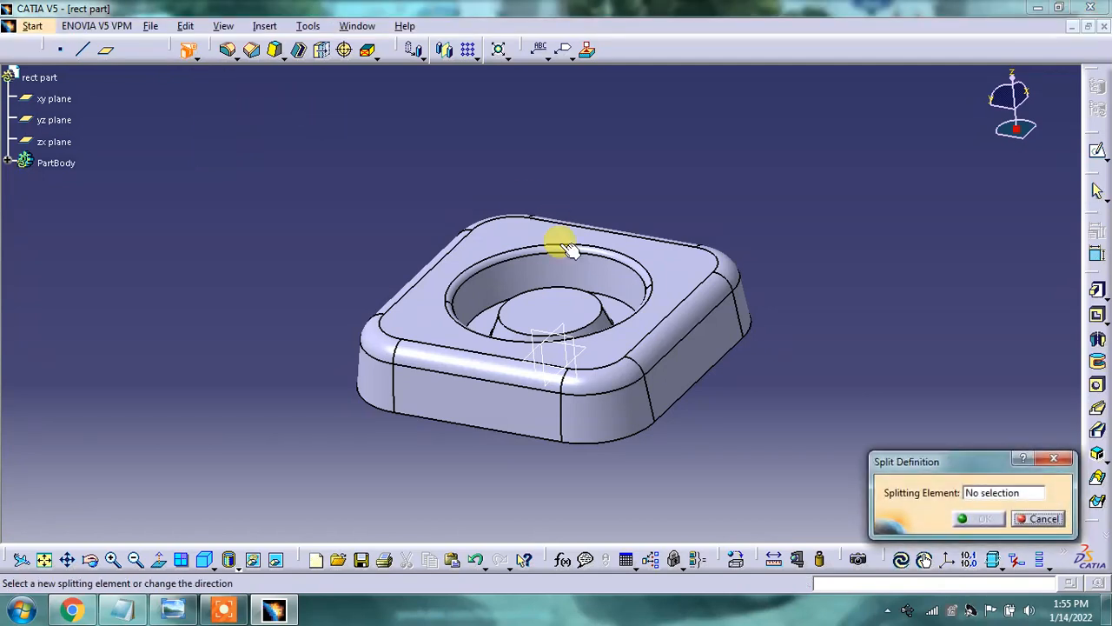
left_click(546, 337)
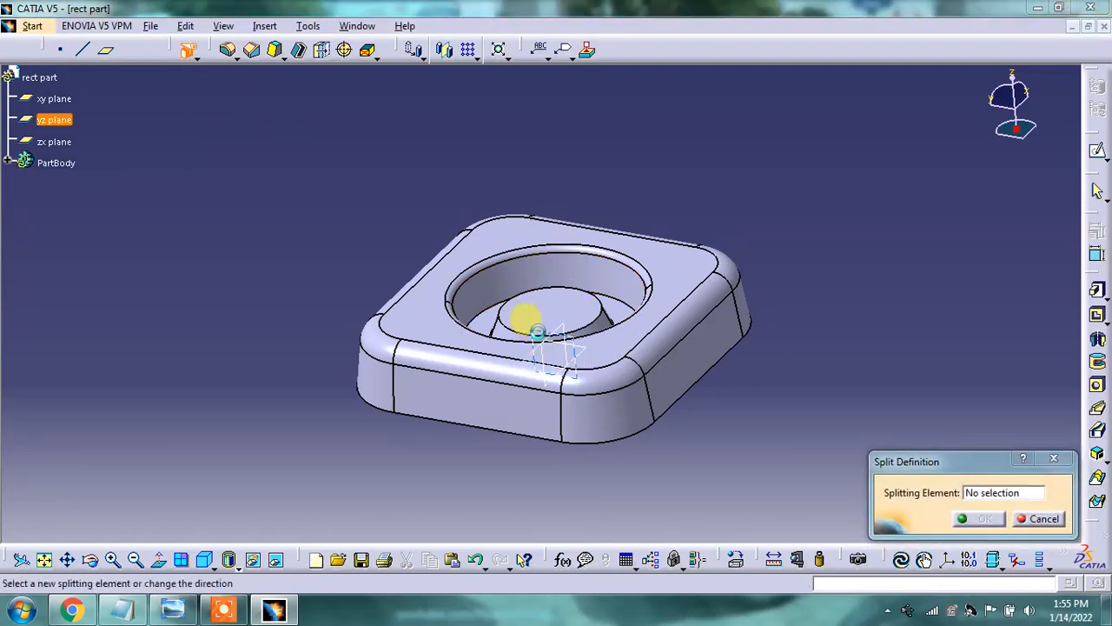
left_click(563, 344)
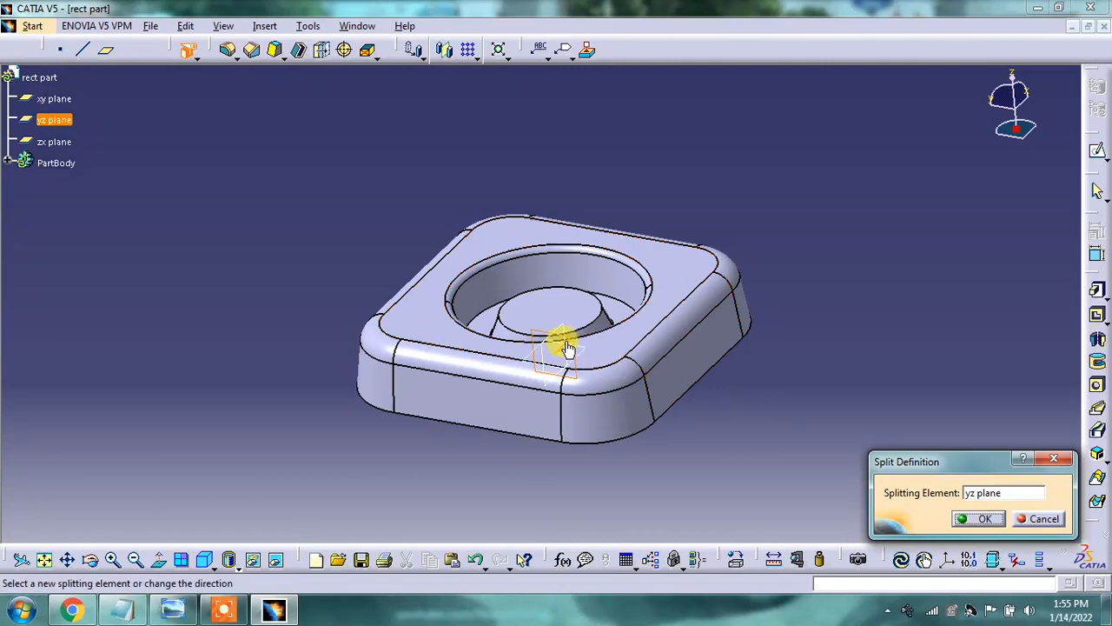
left_click(962, 522)
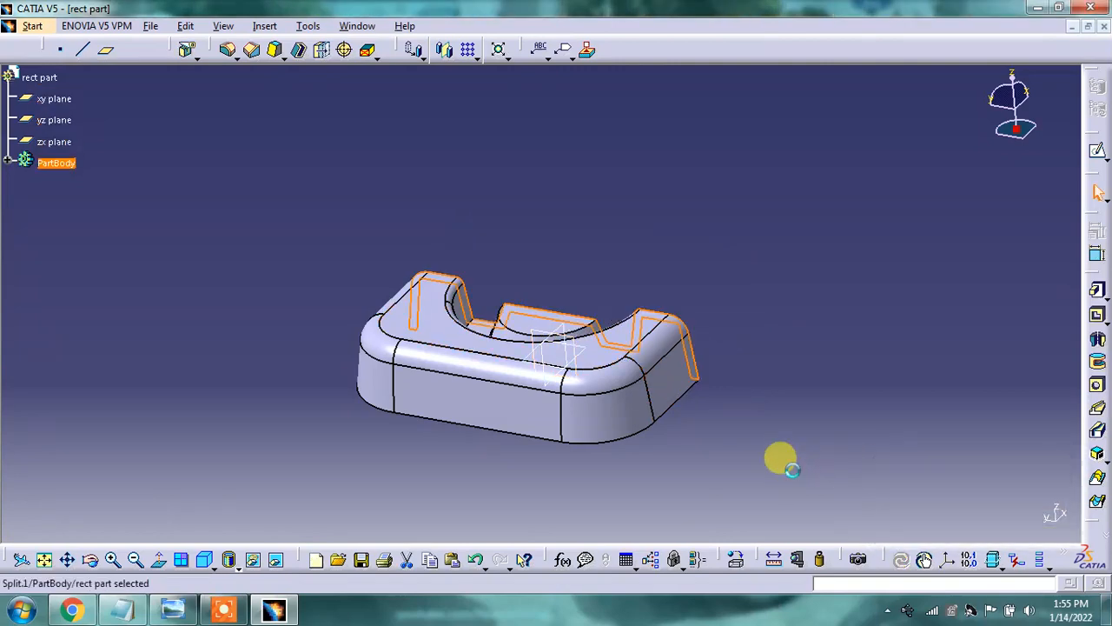
Examine the cut face's wall profile from the cut side and in the standard front view.
middle_click_drag(670, 347, 249, 310)
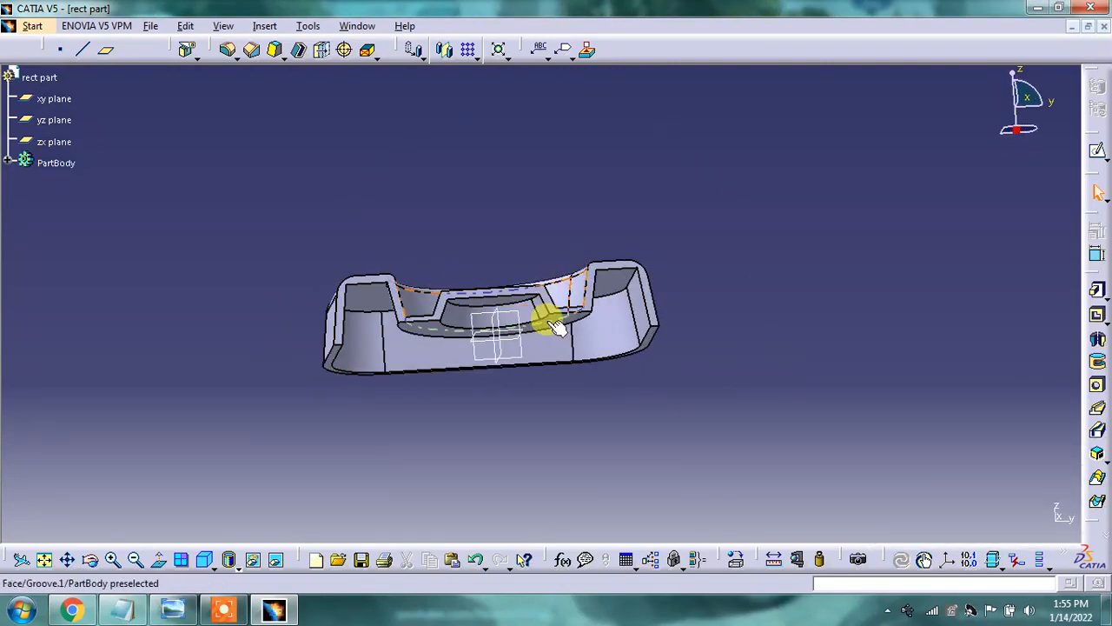
right_click(548, 314)
middle_click_drag(481, 407, 462, 342)
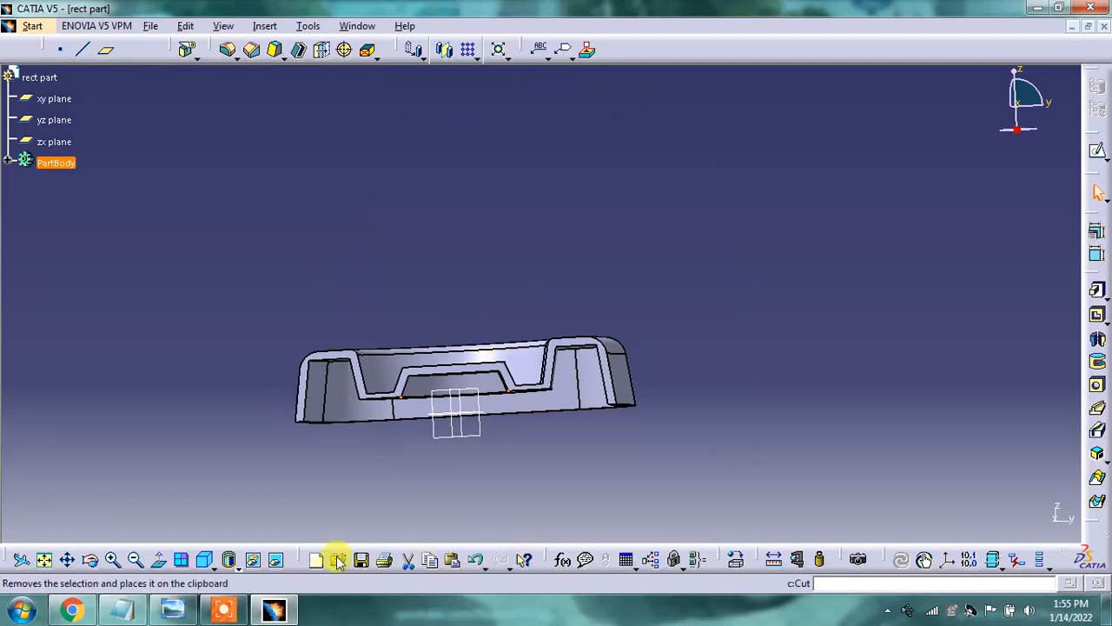
left_click(212, 565)
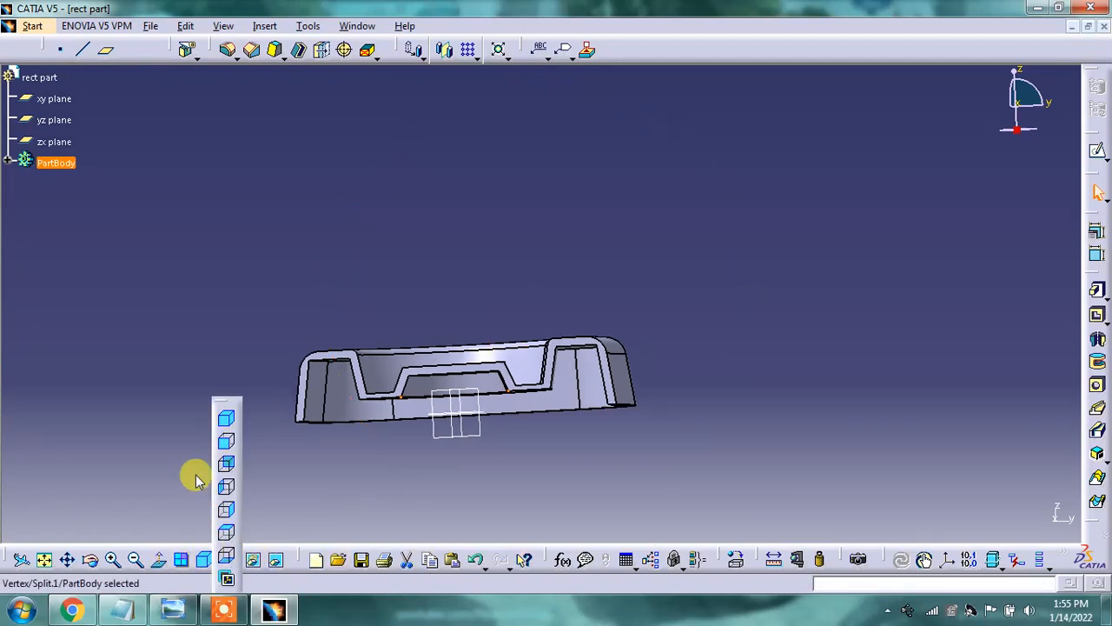
left_click(226, 441)
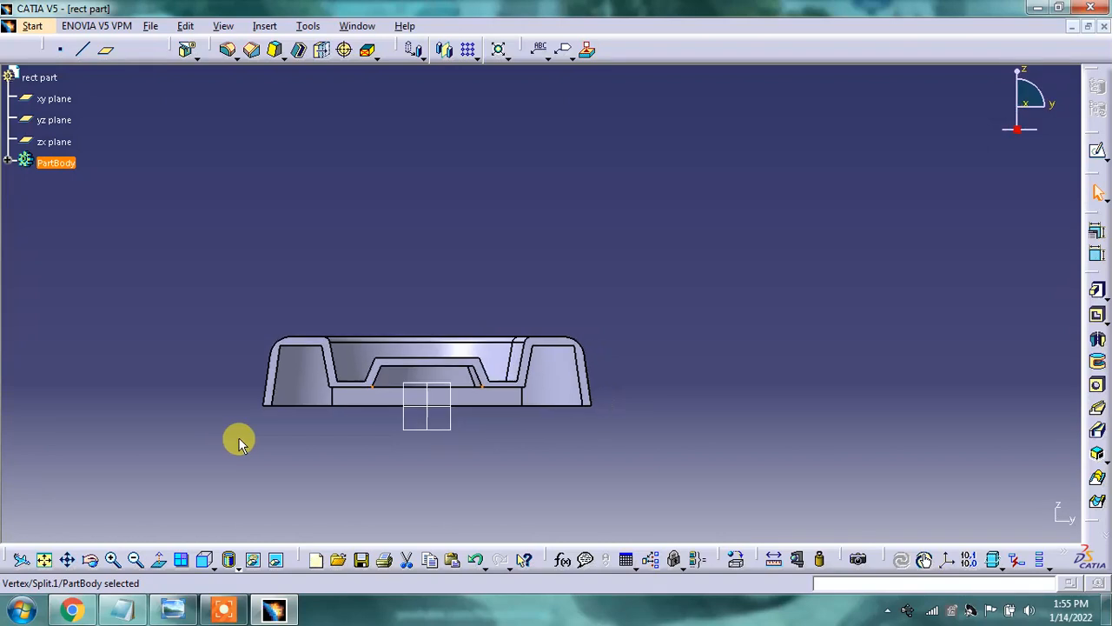
middle_click_drag(343, 434, 527, 409)
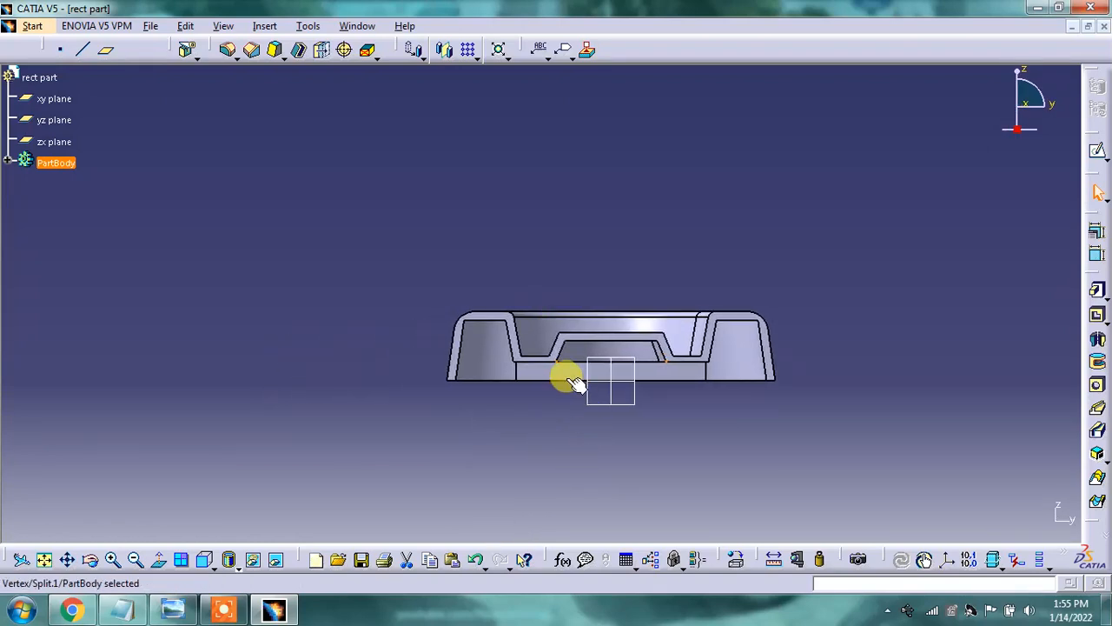
Bring the reference drawing back beside the model and compare Section A-A with the split part's cut profile.
left_click(1060, 8)
scroll(193, 241, "up", 3)
left_click_drag(144, 236, 201, 280)
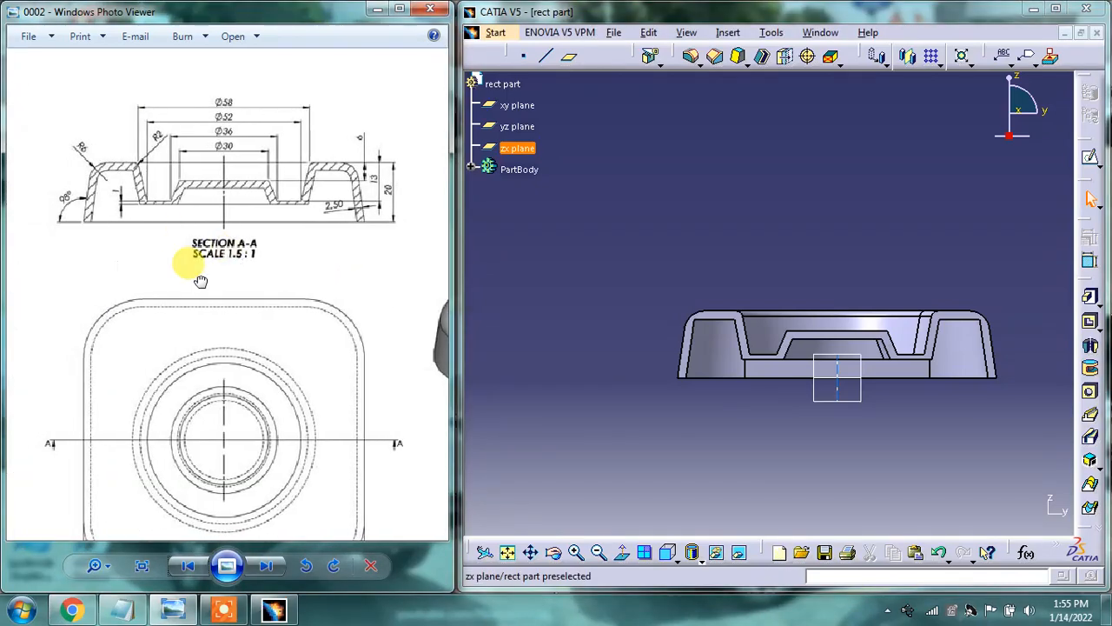
scroll(240, 147, "up", 2)
mouse_move(782, 190)
middle_mouse_down()
mouse_move(777, 144)
mouse_move(726, 98)
middle_mouse_up()
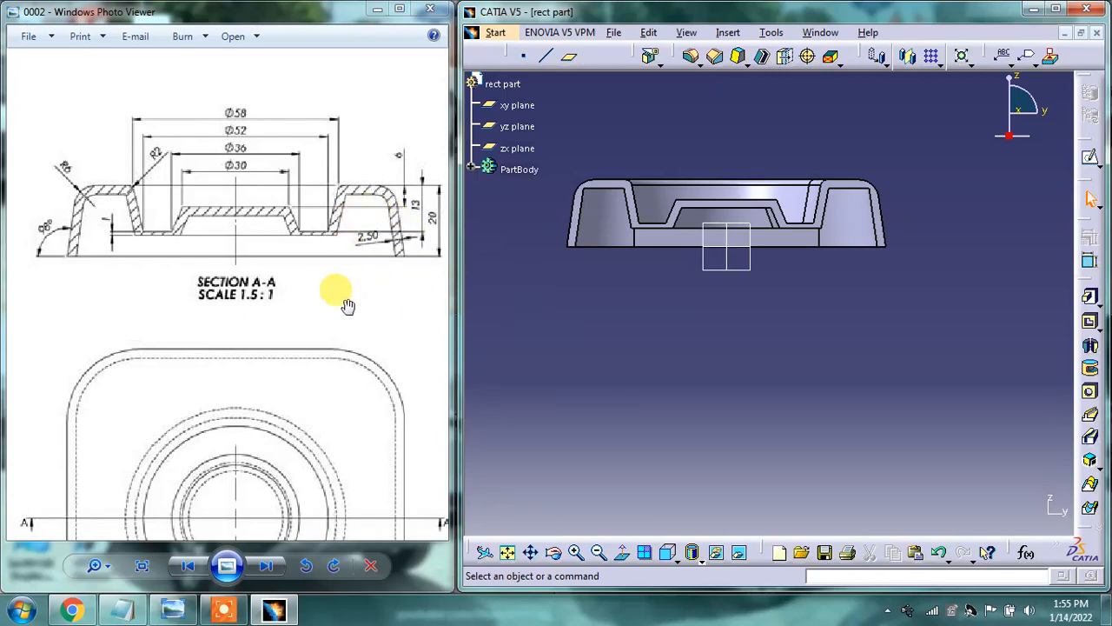
left_click_drag(206, 259, 172, 261)
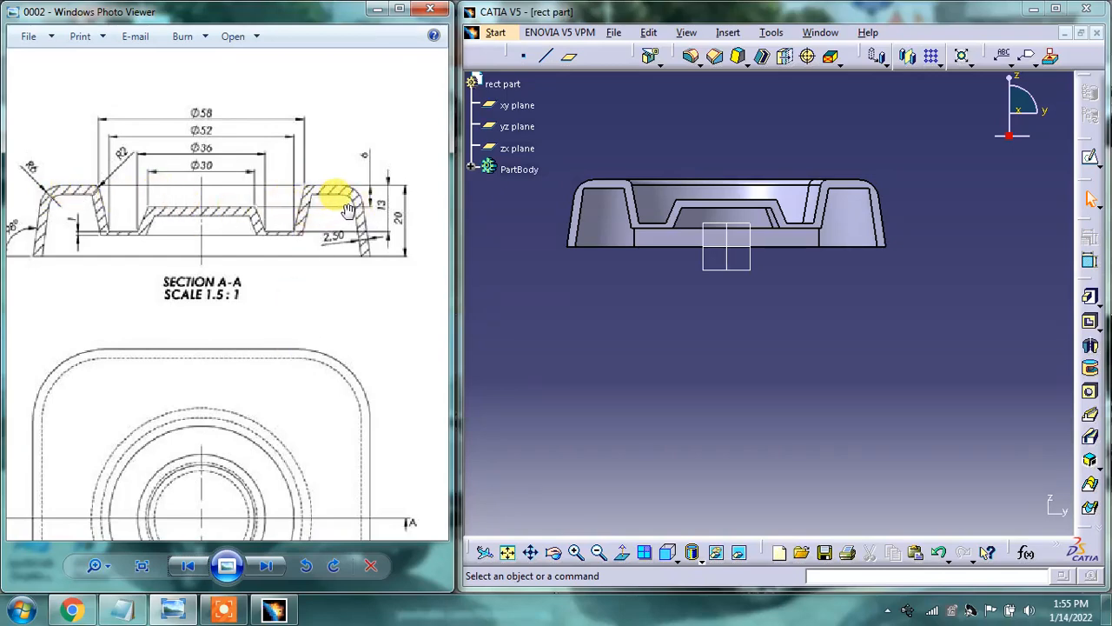
Fillet the inner edge between the top wall and side walls of the split part with a 6 mm radius.
middle_click_drag(718, 218, 693, 243)
middle_click_drag(518, 252, 562, 215)
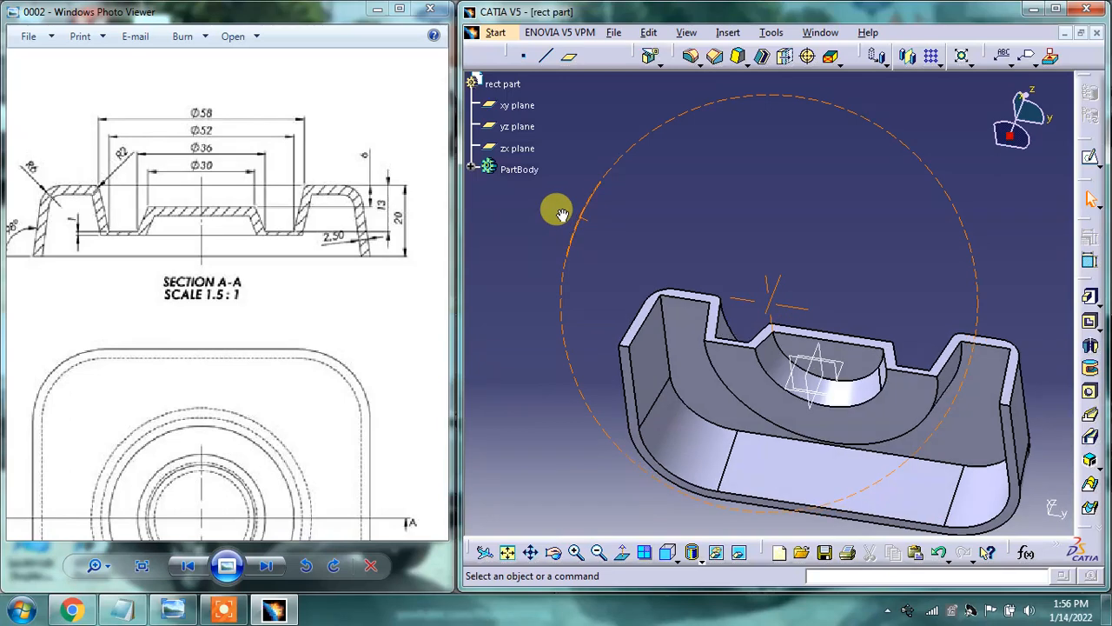
left_click(692, 56)
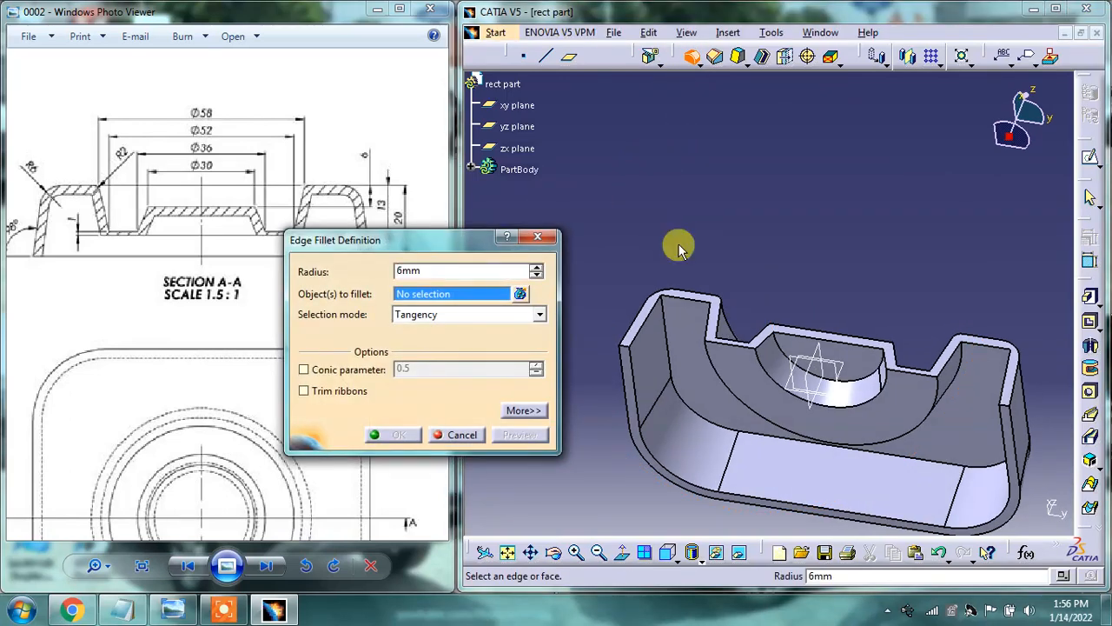
left_click(658, 313)
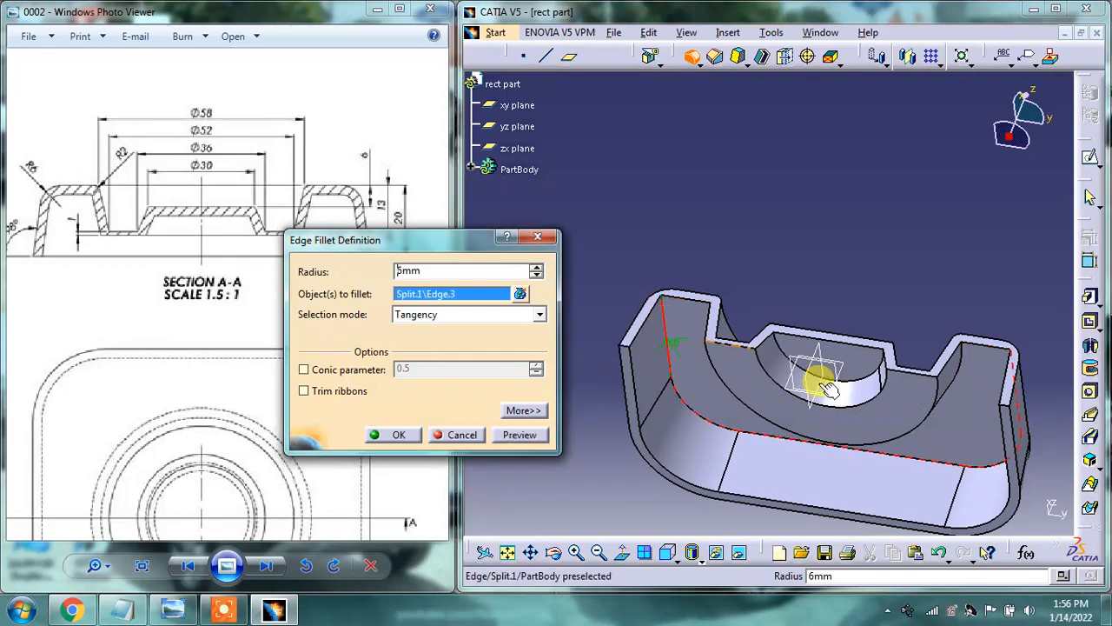
left_click(509, 441)
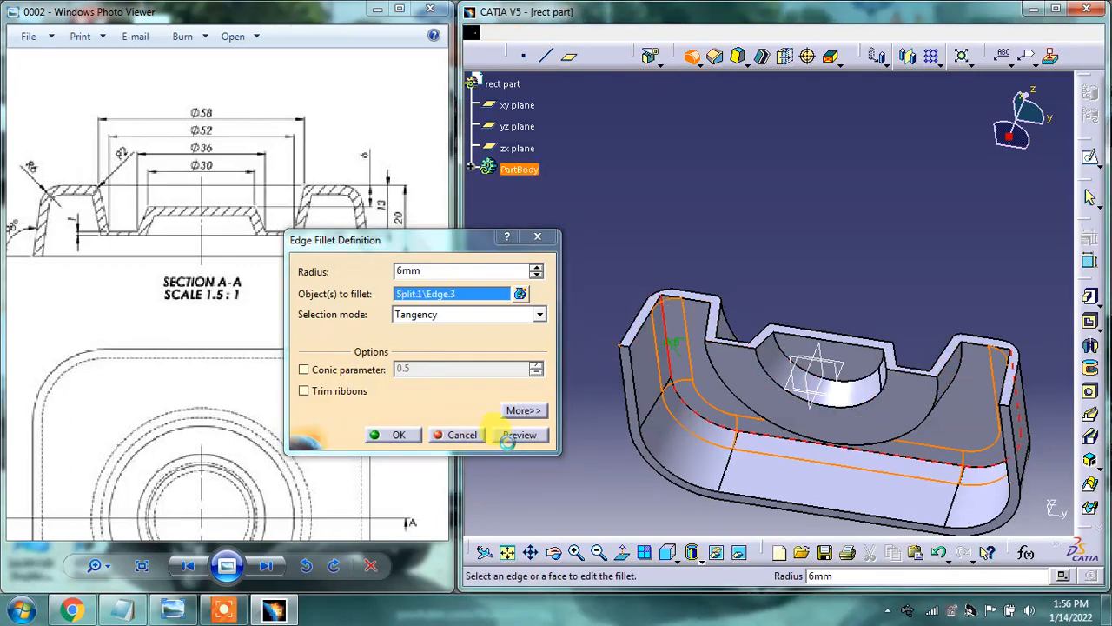
left_click(398, 434)
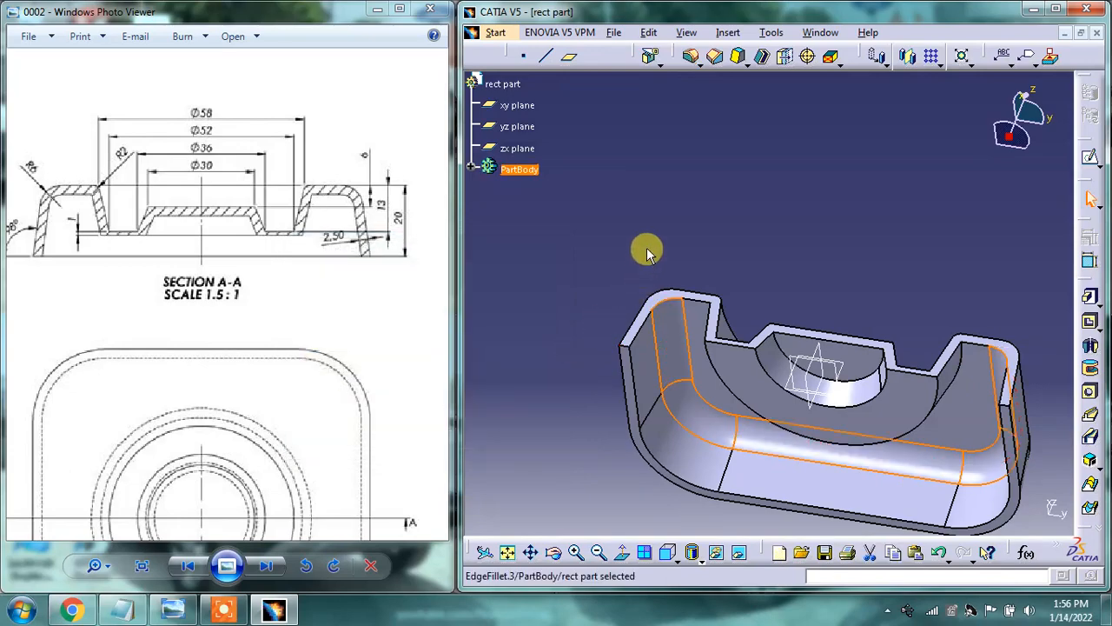
Change the radius of the inner edge fillet to 3 mm.
middle_click_drag(640, 240, 620, 313)
double_click(704, 306)
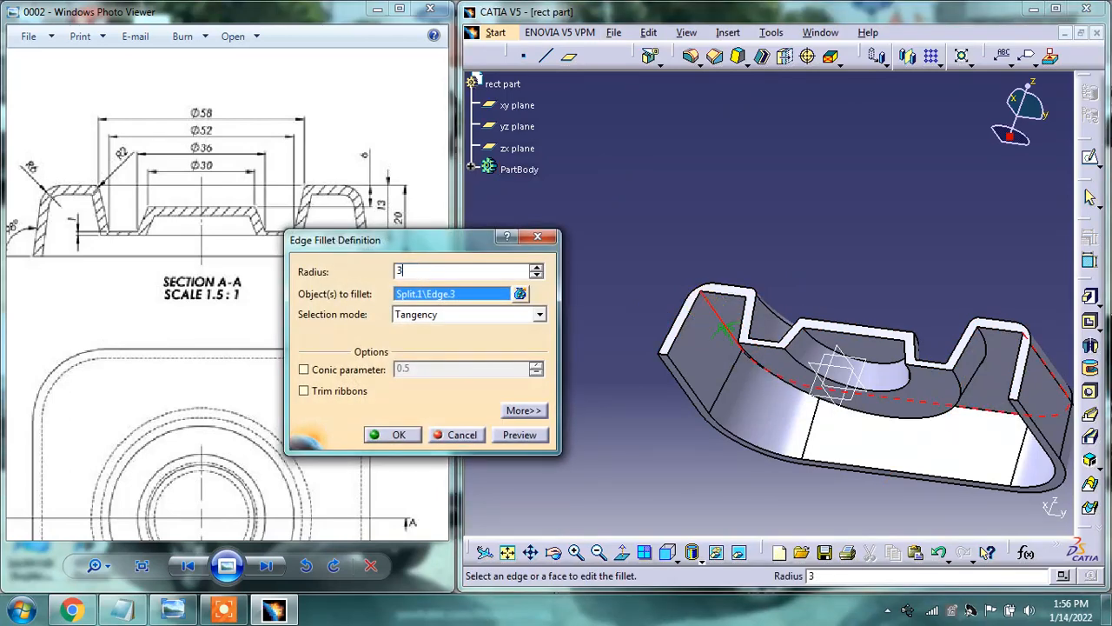
type("3")
key("Return")
Check the filleted section from above, and undo the inner fillet and the split to restore the full part.
middle_click_drag(743, 256, 675, 414)
middle_click_drag(757, 288, 674, 191)
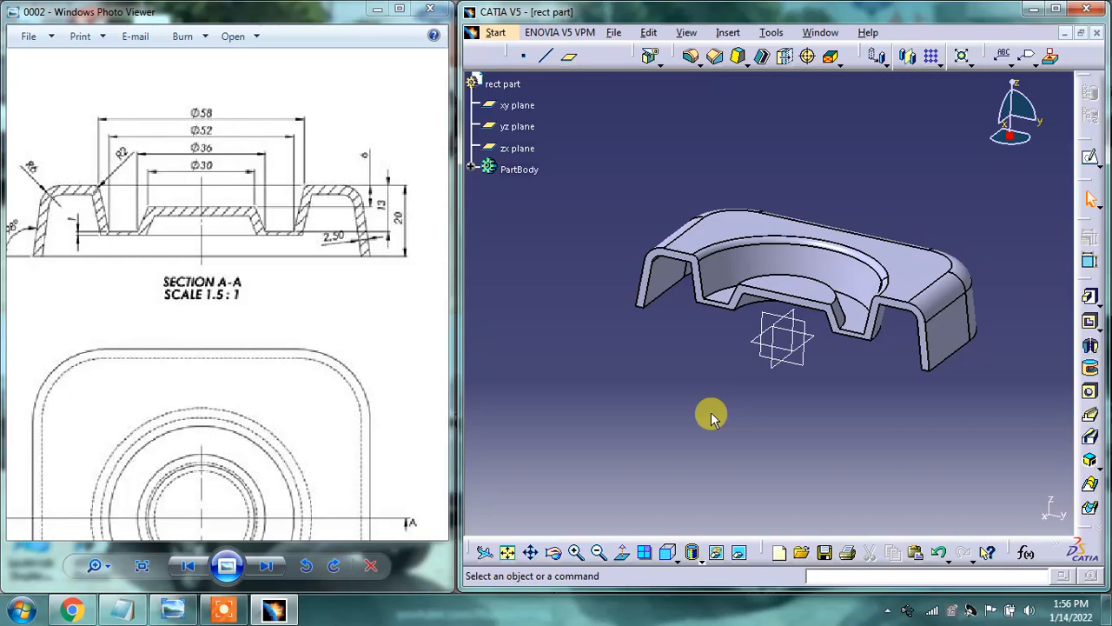
key("ctrl+z")
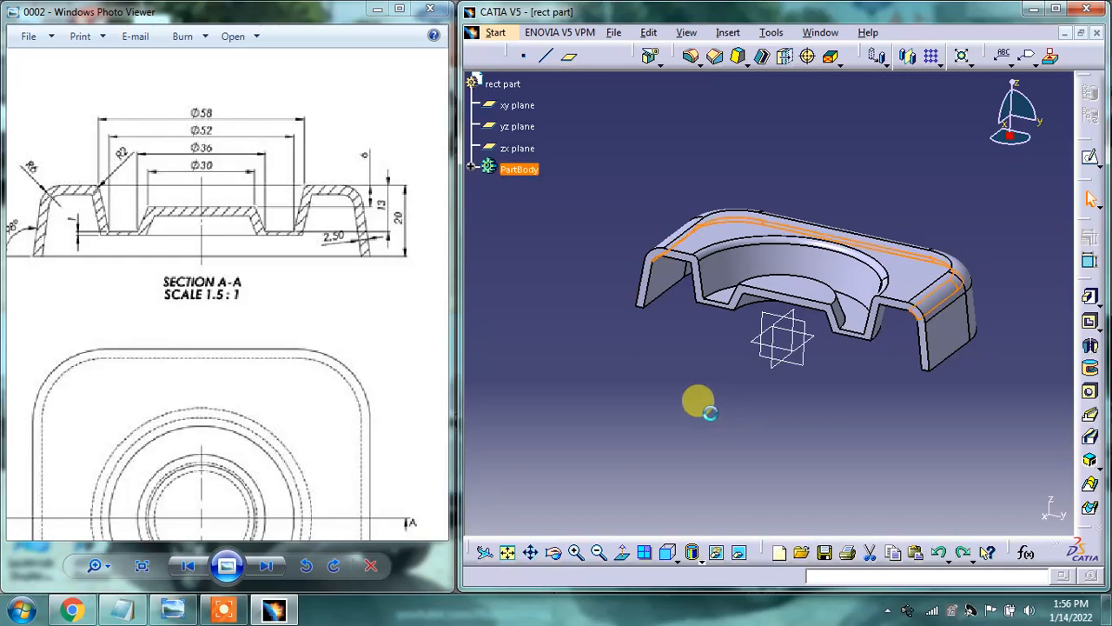
key("ctrl+z")
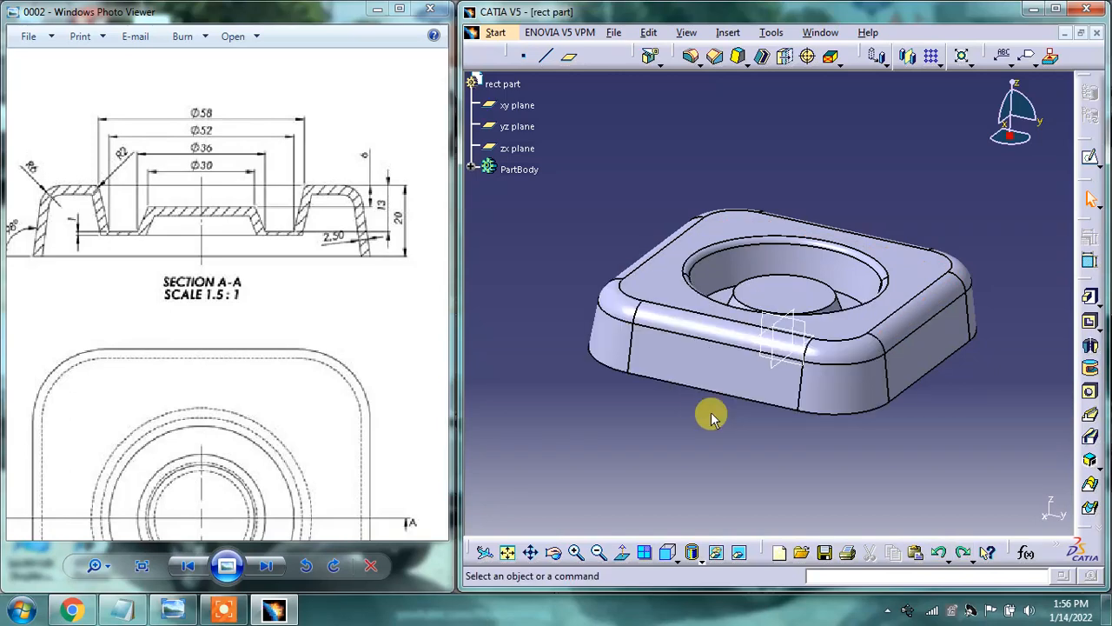
Fillet the inner perimeter edge where the shell's side walls meet the top wall with a 2 mm radius.
middle_click_drag(710, 352, 778, 90)
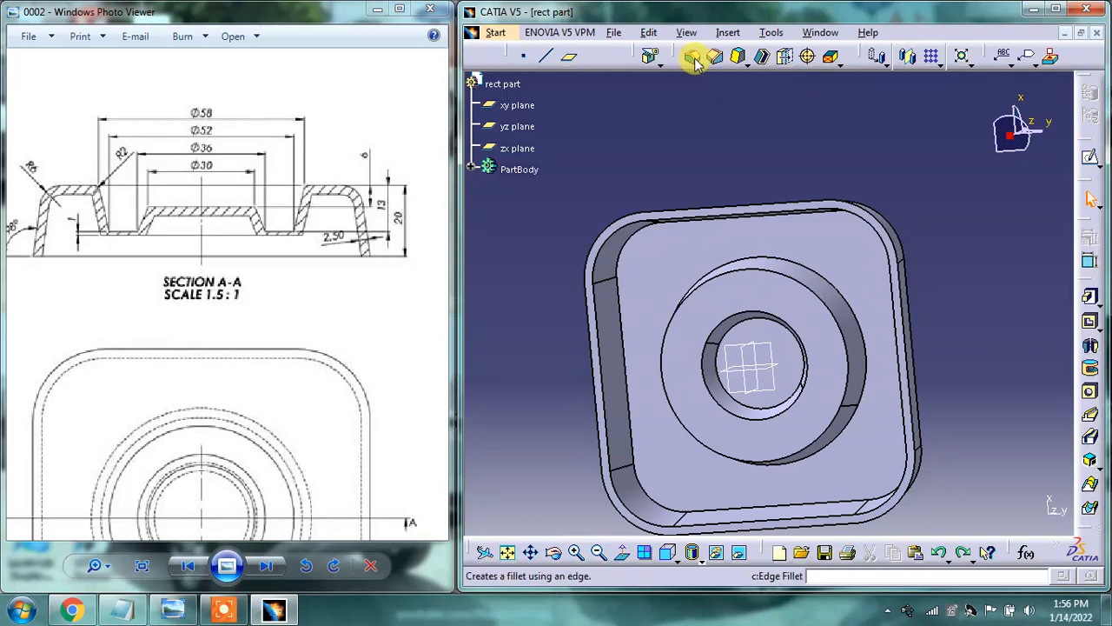
left_click(614, 268)
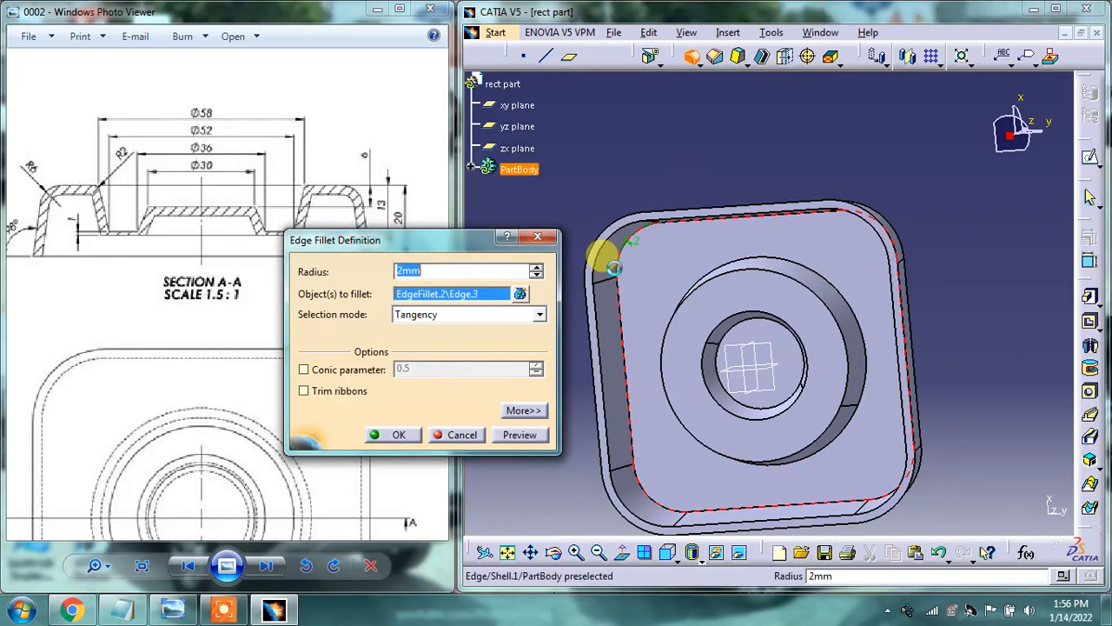
left_click(398, 434)
left_click(556, 168)
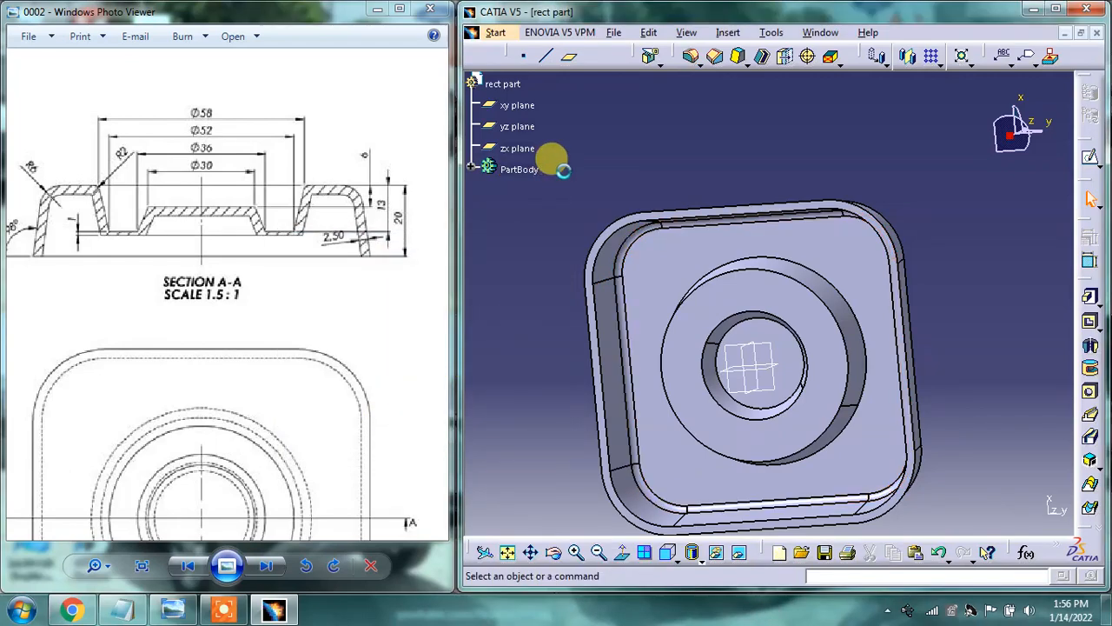
Compare the complete part in an isometric orientation with the section and top views of the reference drawing.
middle_click_drag(689, 164, 956, 239)
scroll(339, 284, "down", 2)
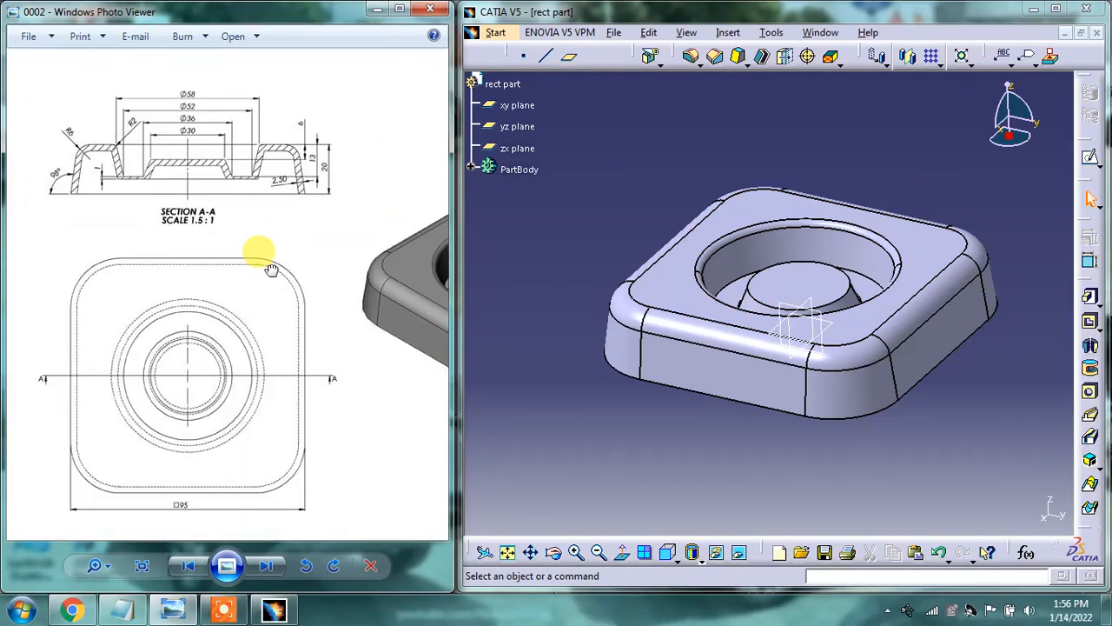
scroll(217, 217, "up", 2)
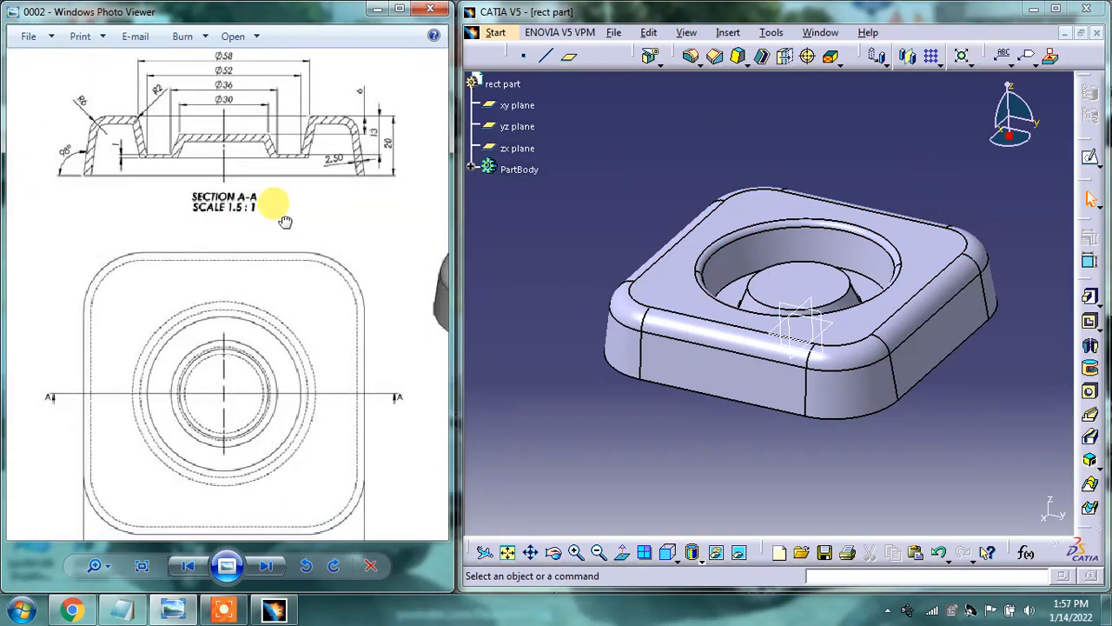